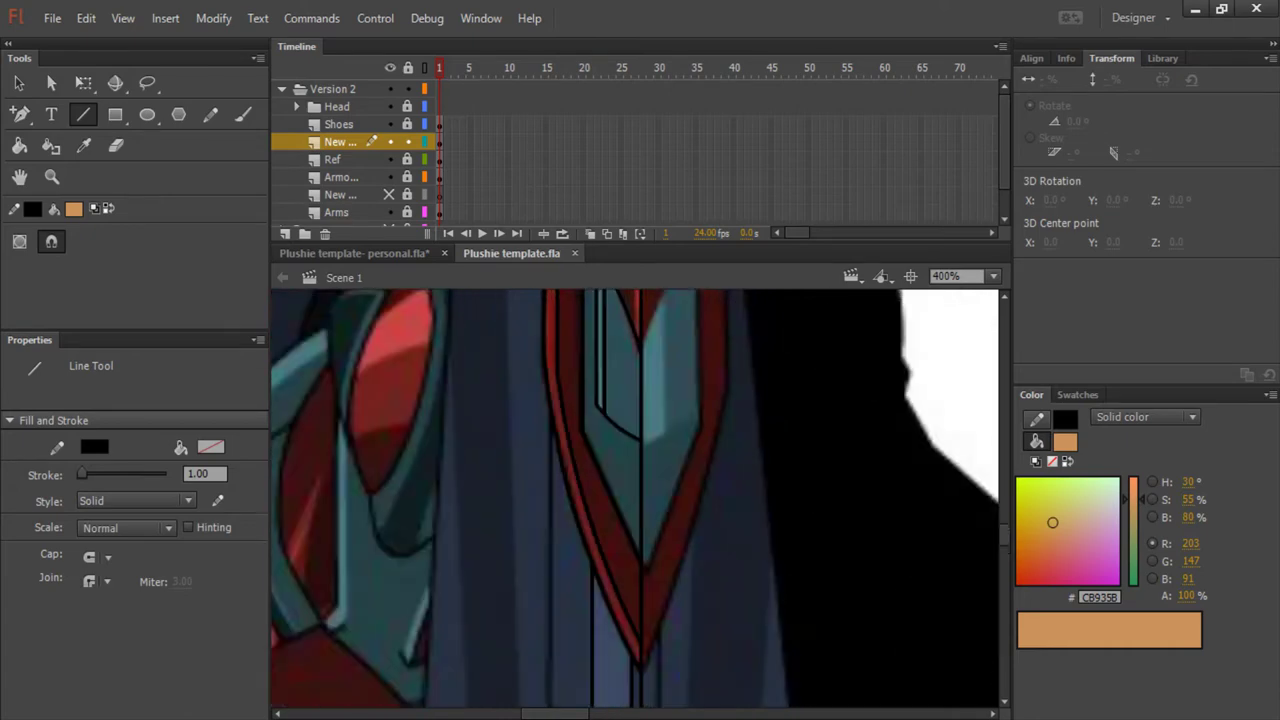
# Trace the remaining fold lines of the blue skirt cloth over the reference with the Line tool
pyautogui.hotkey('ctrl', '-')
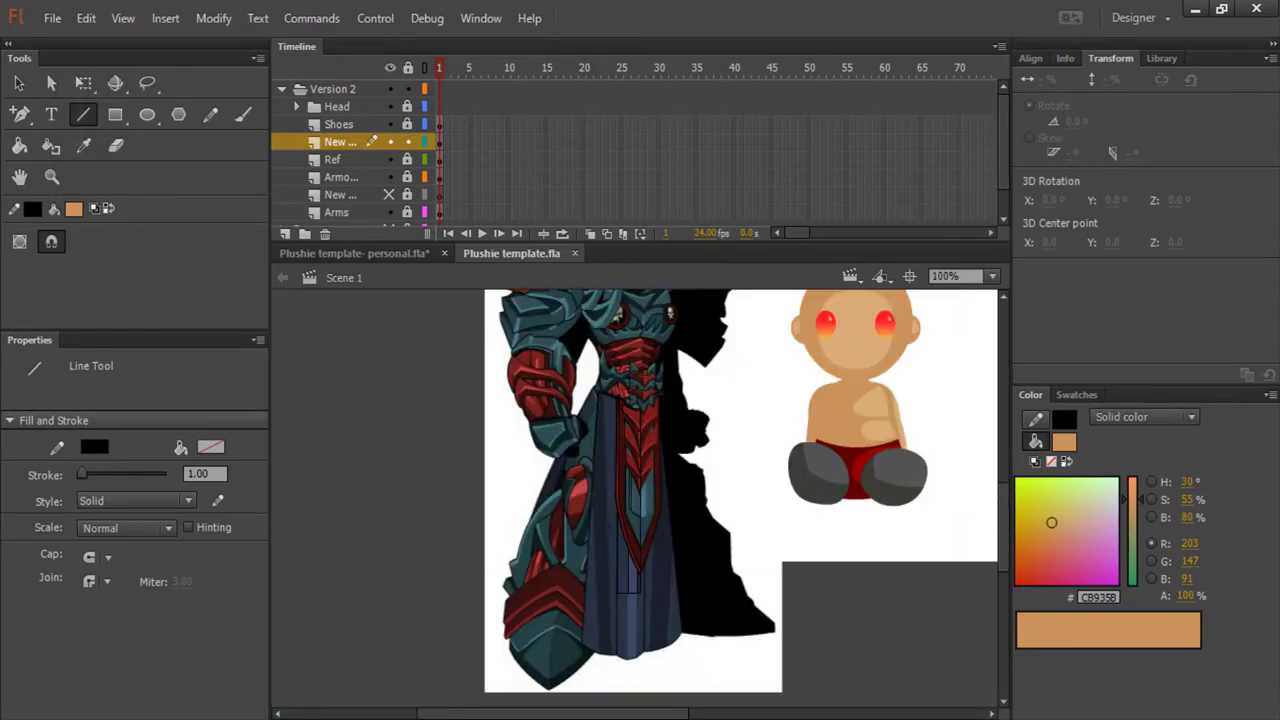
pyautogui.scroll(1, 634, 498)
pyautogui.scroll(-3, 634, 498)
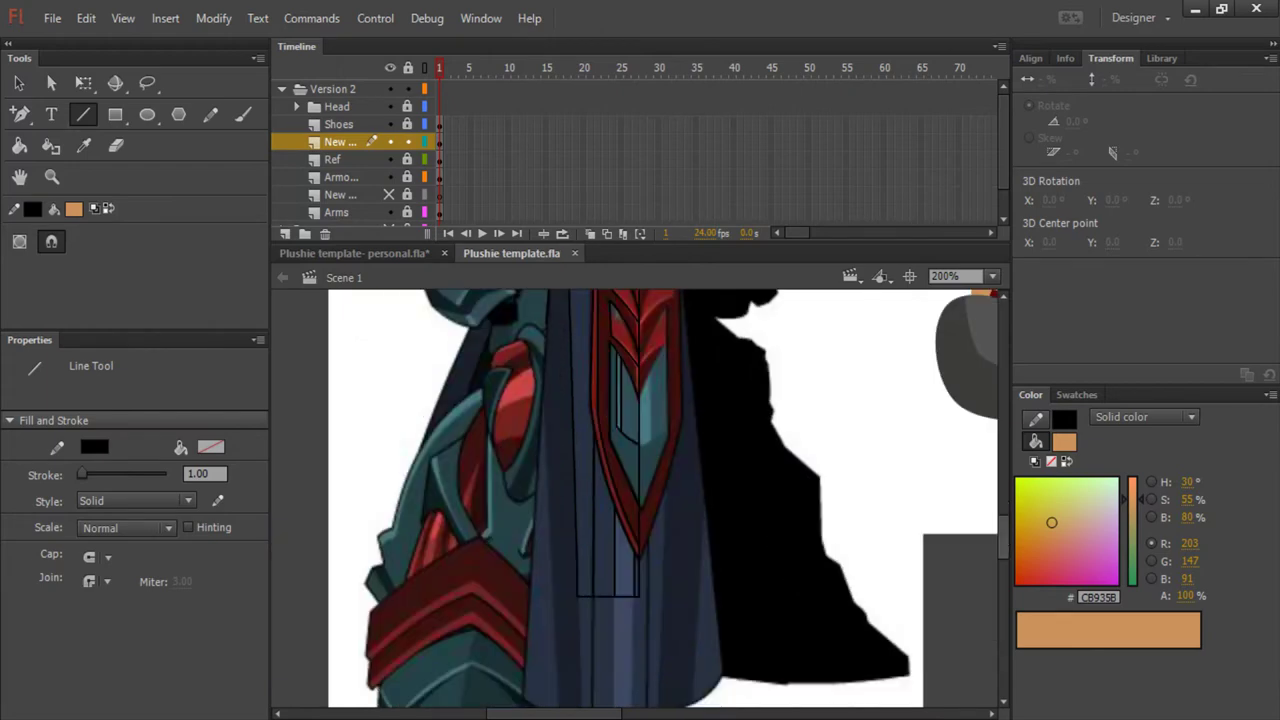
pyautogui.scroll(1, 634, 498)
pyautogui.moveTo(553, 292); pyautogui.dragTo(557, 397)
pyautogui.scroll(2, 634, 498)
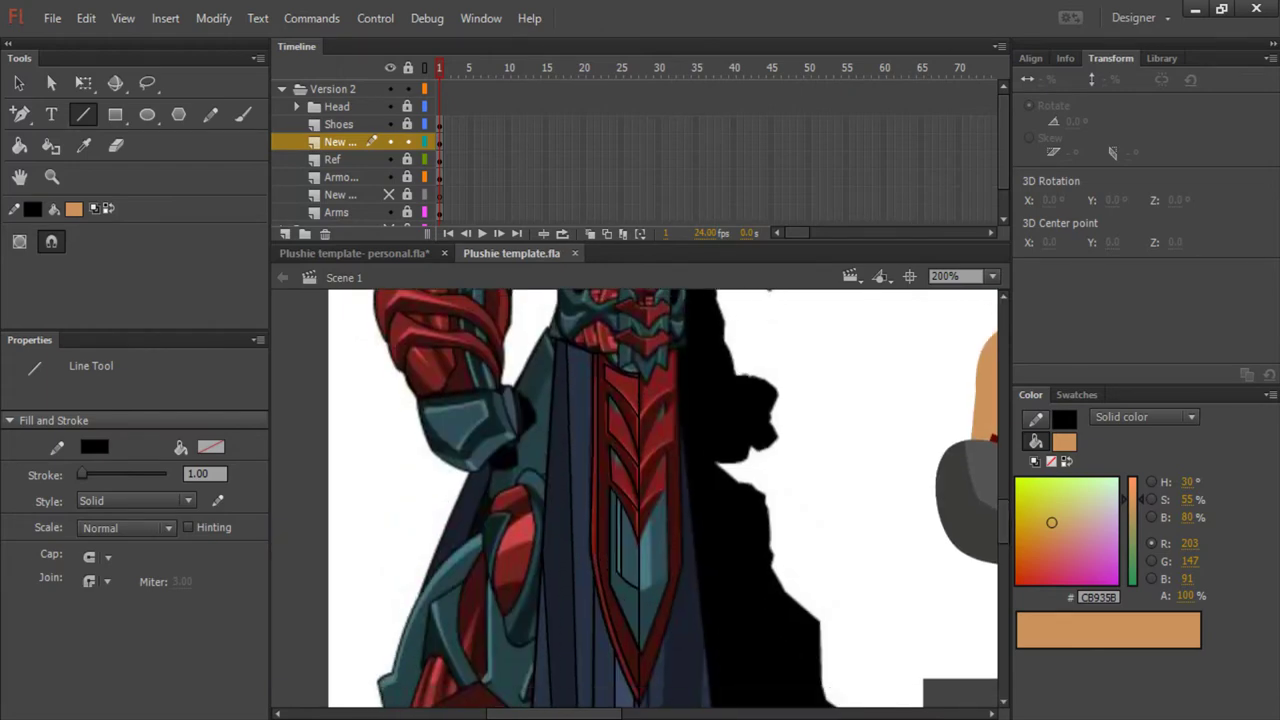
# Fill the traced skirt sections with dark red #430D0F, teal #2F4E5B and blue shades sampled from the reference
pyautogui.write('k43000F')
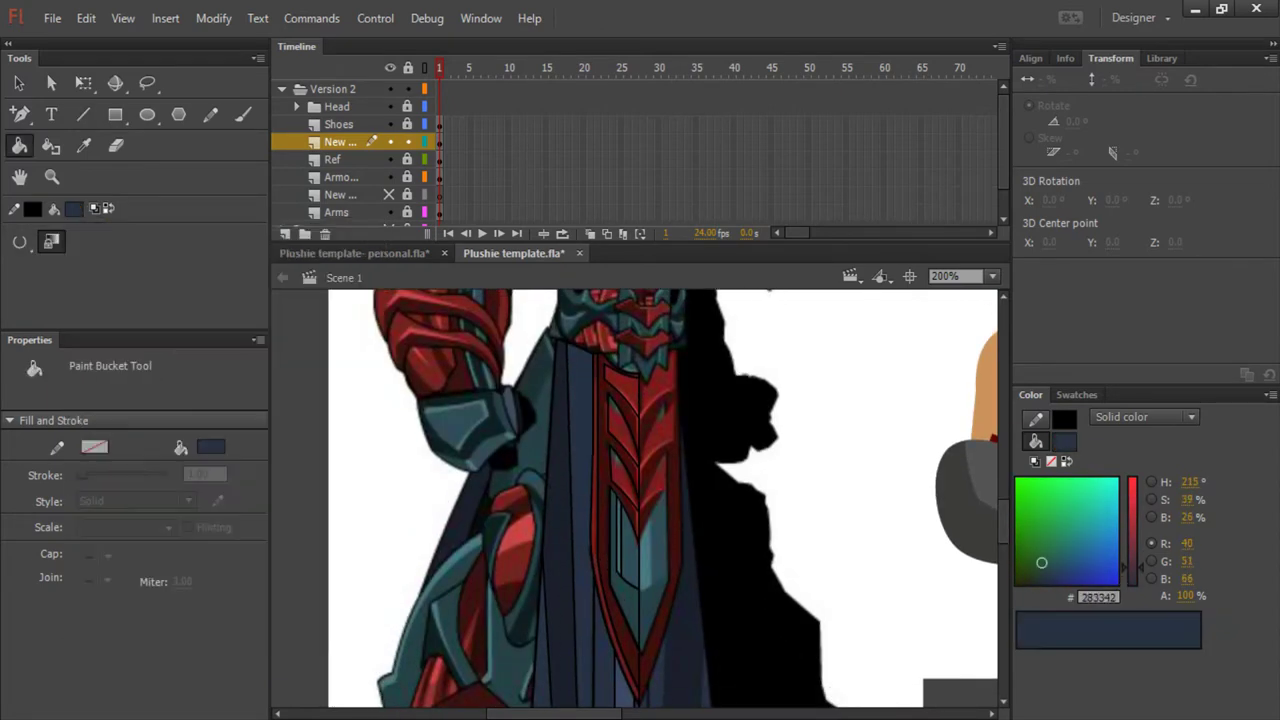
pyautogui.press('Return')
pyautogui.click(74, 208)
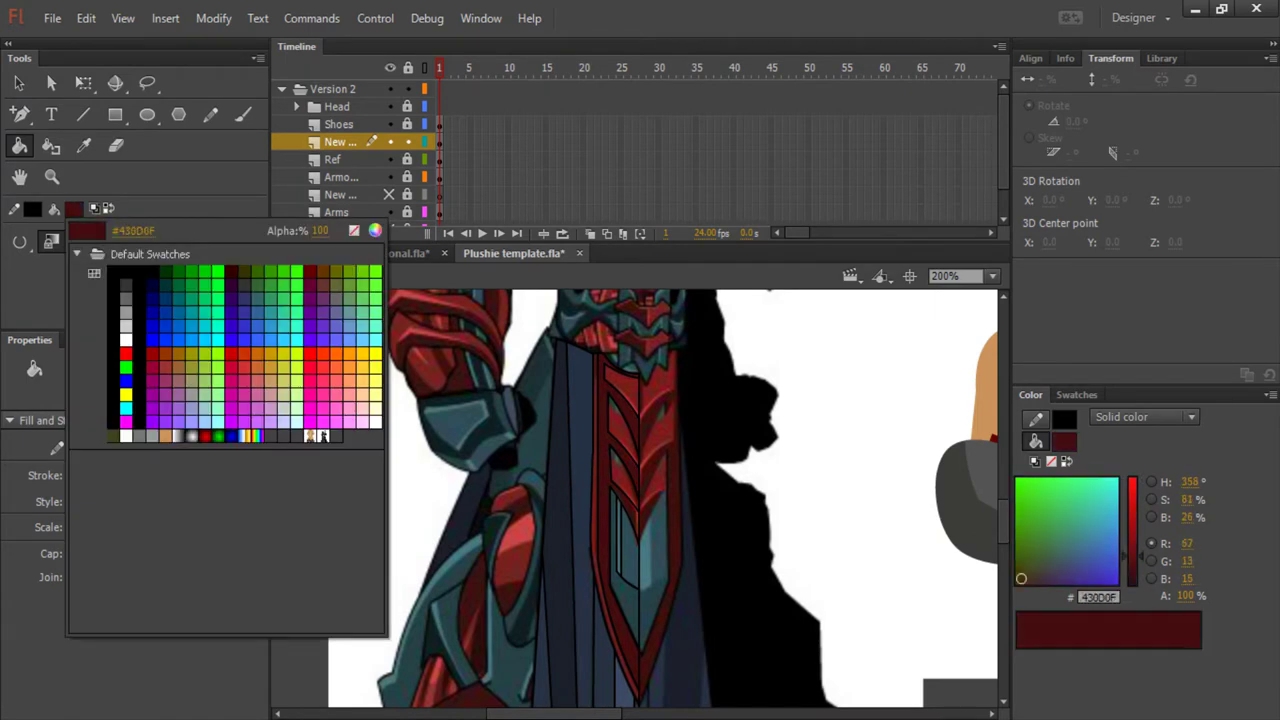
pyautogui.click(470, 450)
pyautogui.click(74, 208)
pyautogui.click(470, 450)
pyautogui.click(74, 208)
pyautogui.click(470, 450)
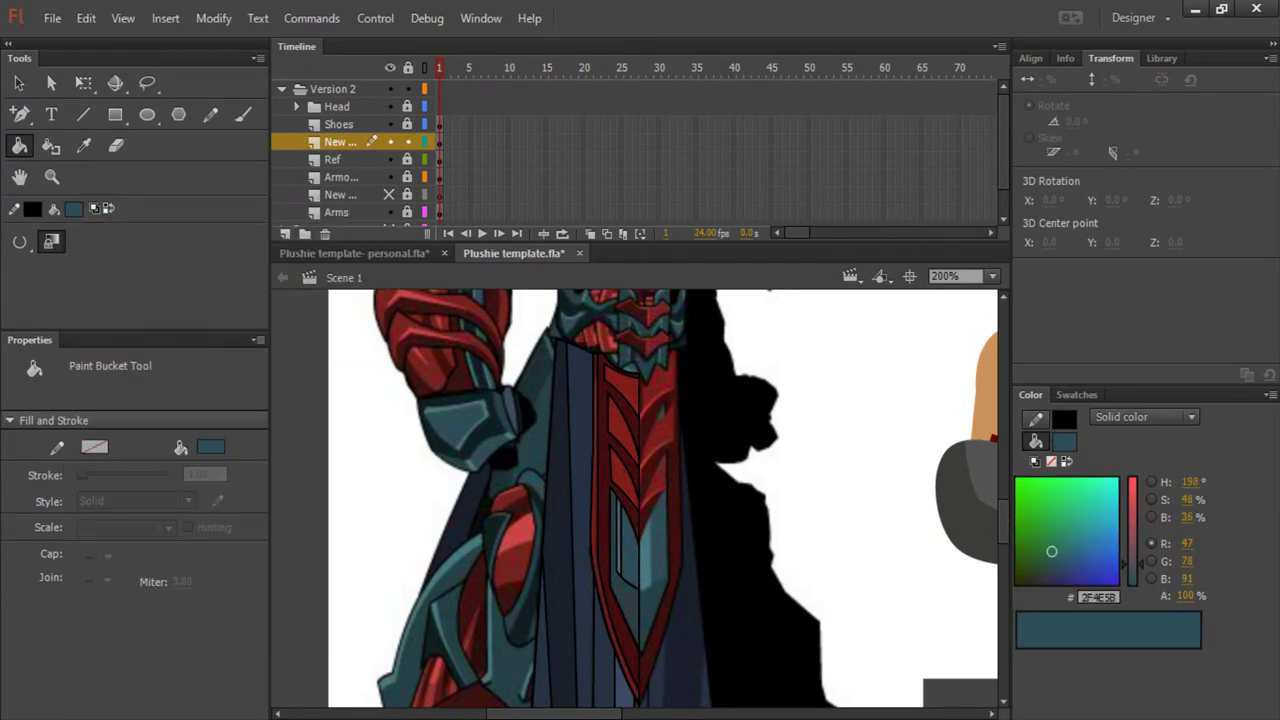
pyautogui.click(74, 208)
pyautogui.click(470, 450)
# Hide the Ref layer and fill the empty strip along the front panel's outer edge with the brighter red sampled from the artwork
pyautogui.scroll(-2, 660, 500)
pyautogui.click(389, 159)
pyautogui.press('i')
pyautogui.click(628, 330)
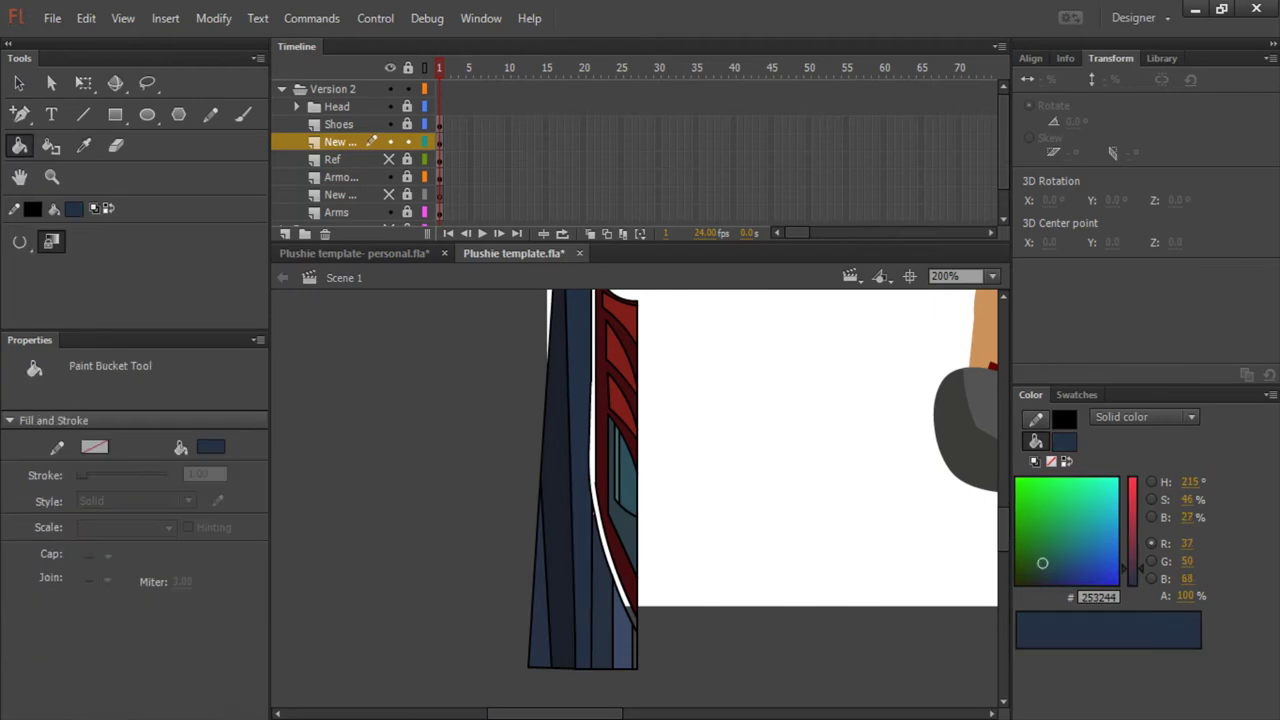
pyautogui.click(389, 159)
pyautogui.click(389, 159)
pyautogui.press('i')
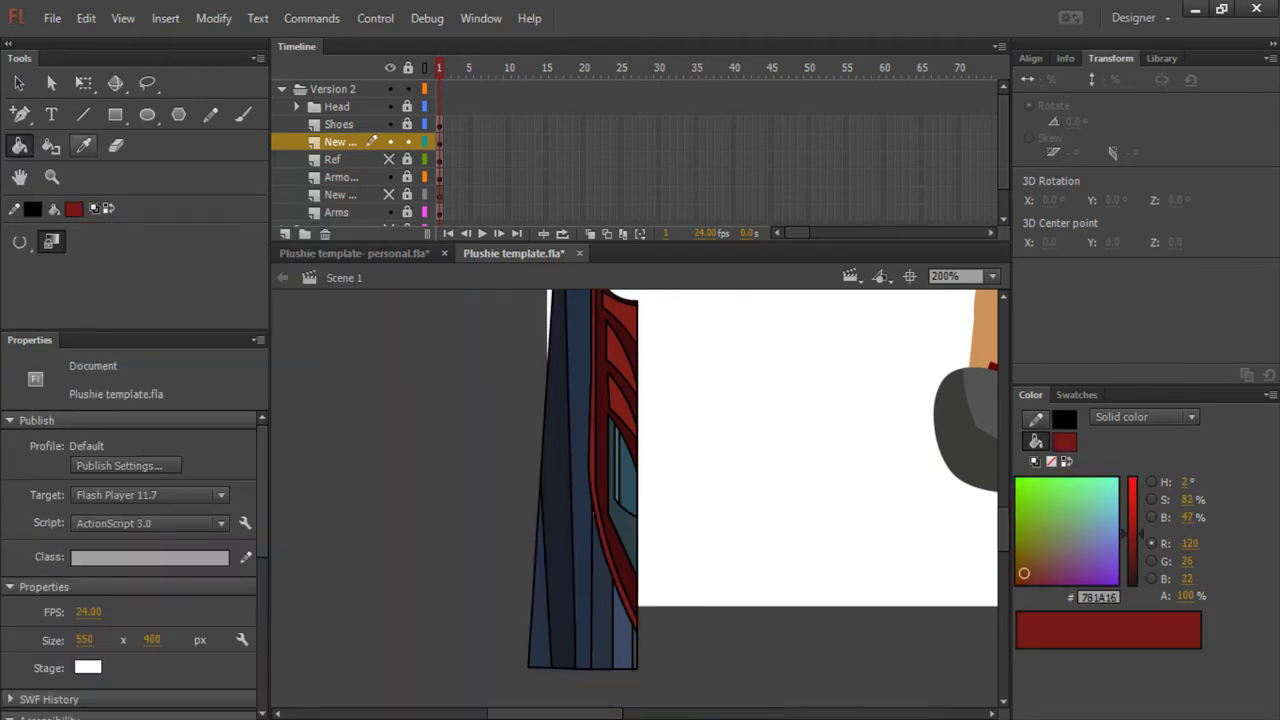
pyautogui.click(600, 450)
# Fill the small sliver at the skirt's lower centre edge with dark blue #273245 sampled from the reference
pyautogui.click(389, 159)
pyautogui.click(74, 208)
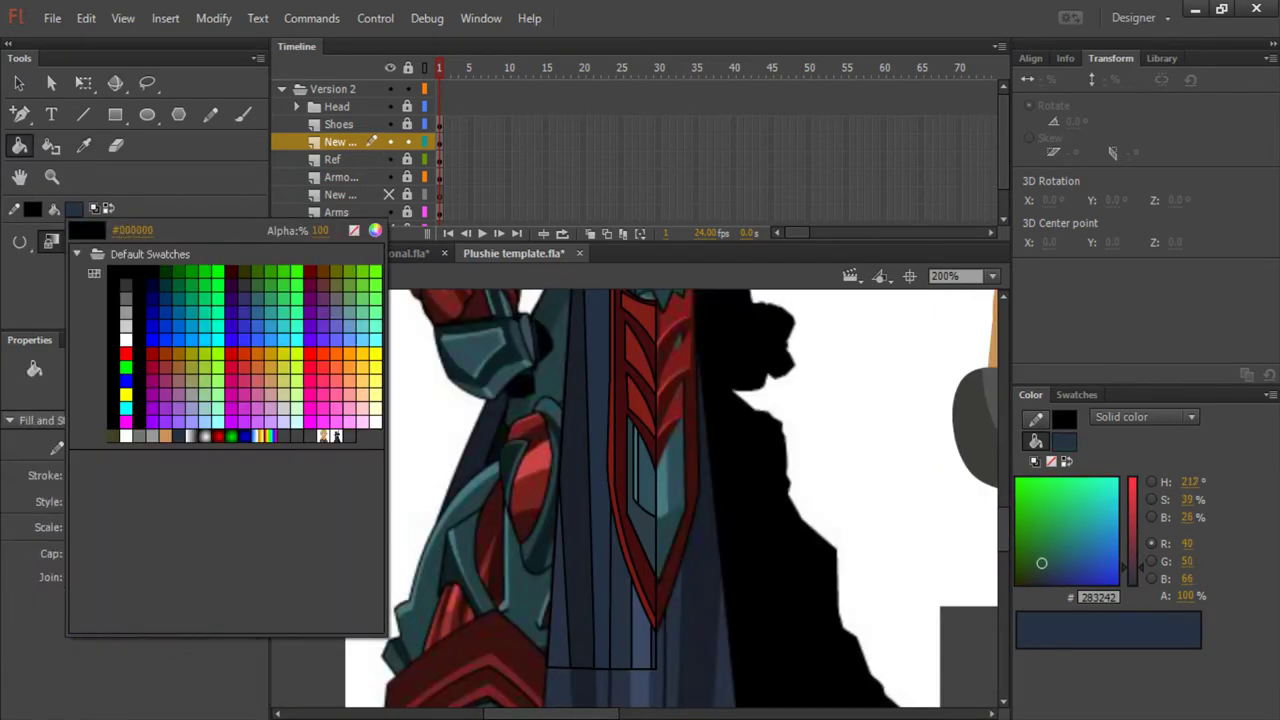
pyautogui.click(510, 450)
pyautogui.click(389, 159)
# Remove the black outlines from the blue cloth and the teal gem, and fill the gem's highlight with #487275
pyautogui.press('e')
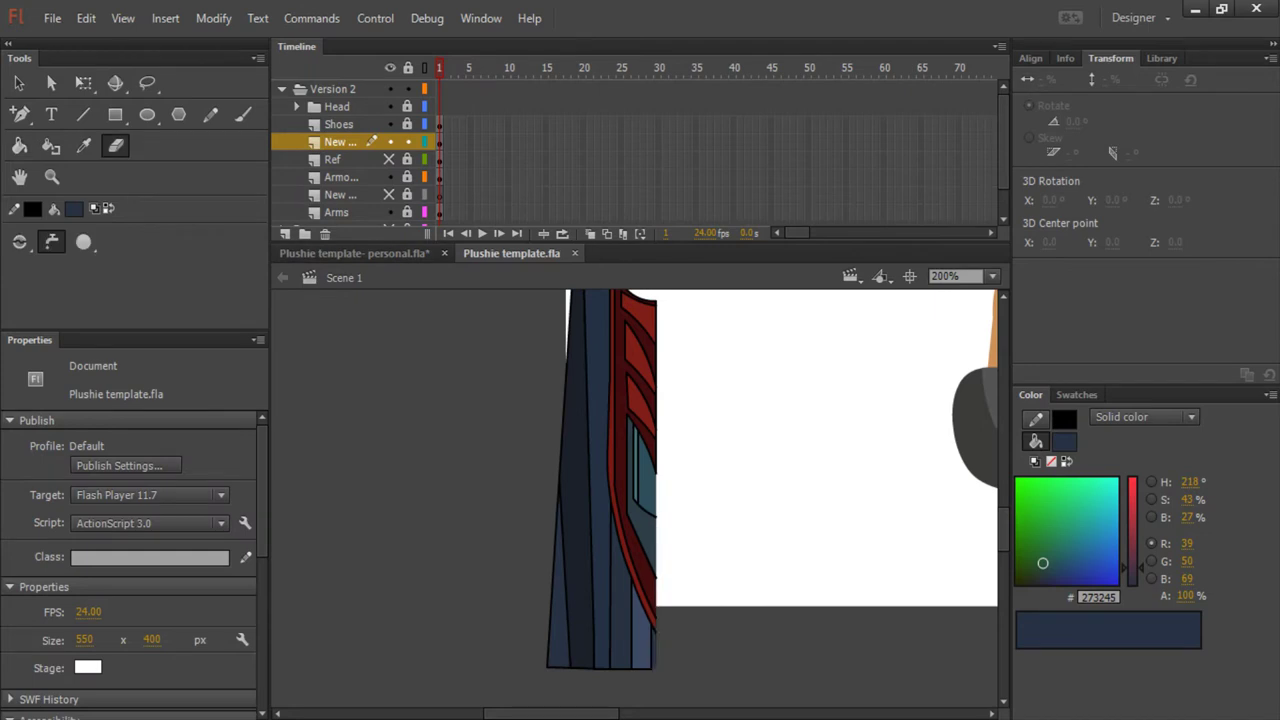
pyautogui.hotkey('ctrl', 'z')
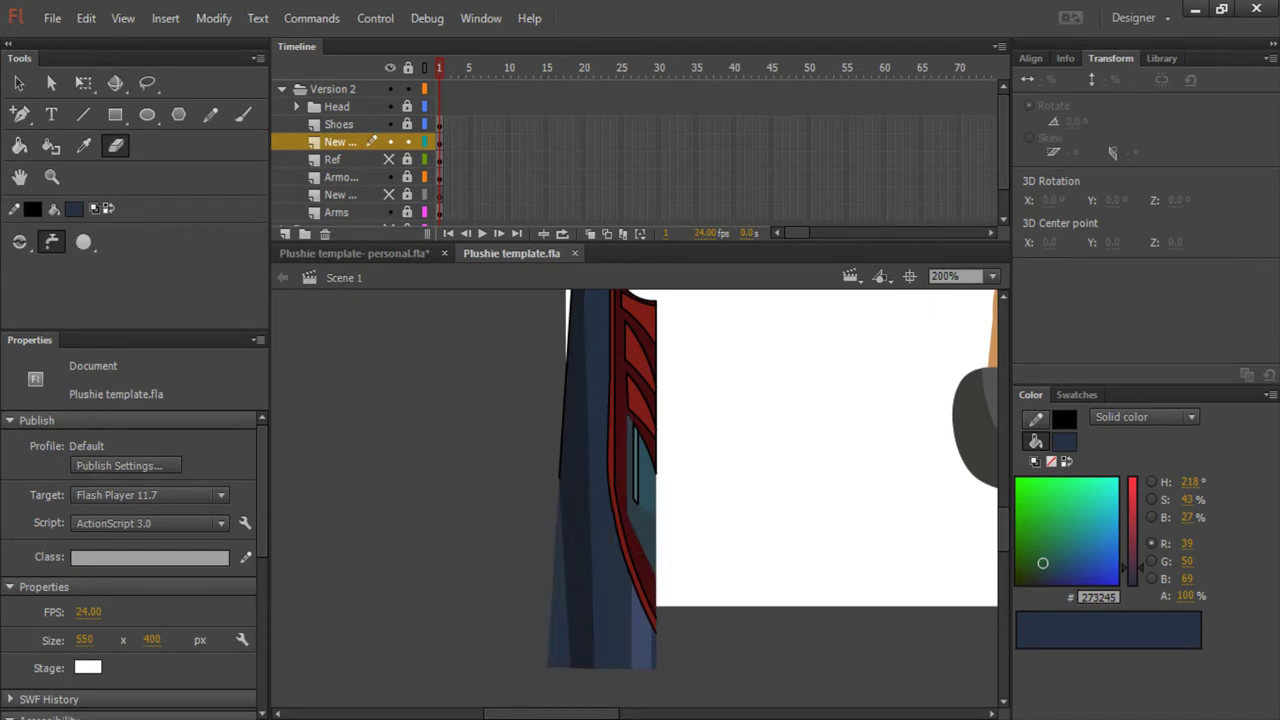
pyautogui.hotkey('ctrl', '=')
pyautogui.hotkey('ctrl', '=')
pyautogui.press('i')
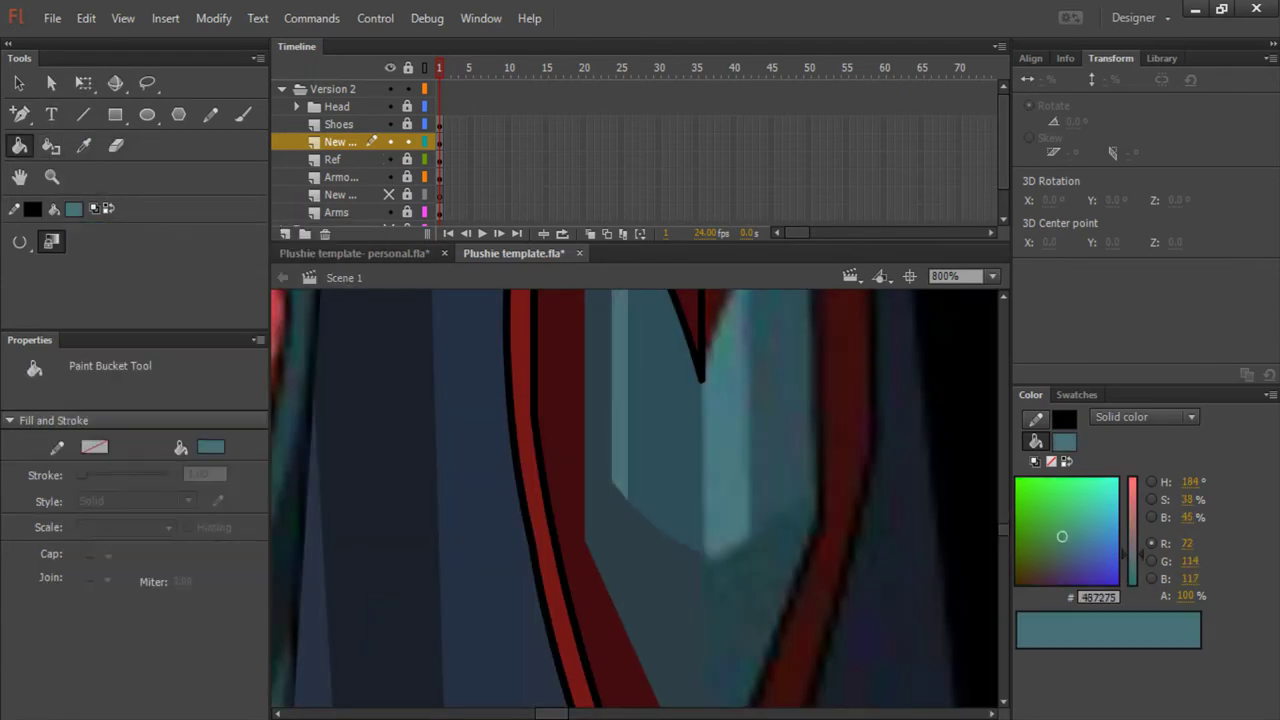
pyautogui.hotkey('ctrl', '-')
pyautogui.hotkey('ctrl', '-')
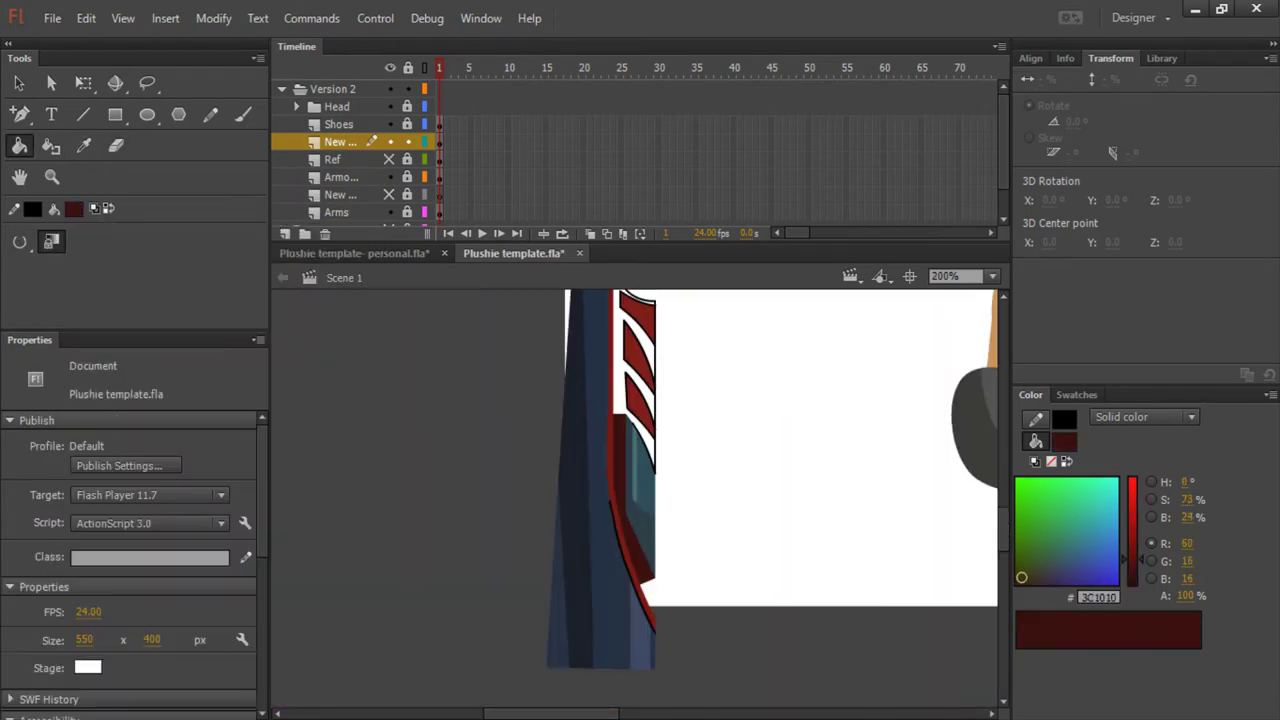
# Refill the front panel's dark red areas around the chevrons with #3C1010
pyautogui.click(645, 420)
pyautogui.rightClick(645, 420)
pyautogui.press('Escape')
pyautogui.press('n')
pyautogui.press('k')
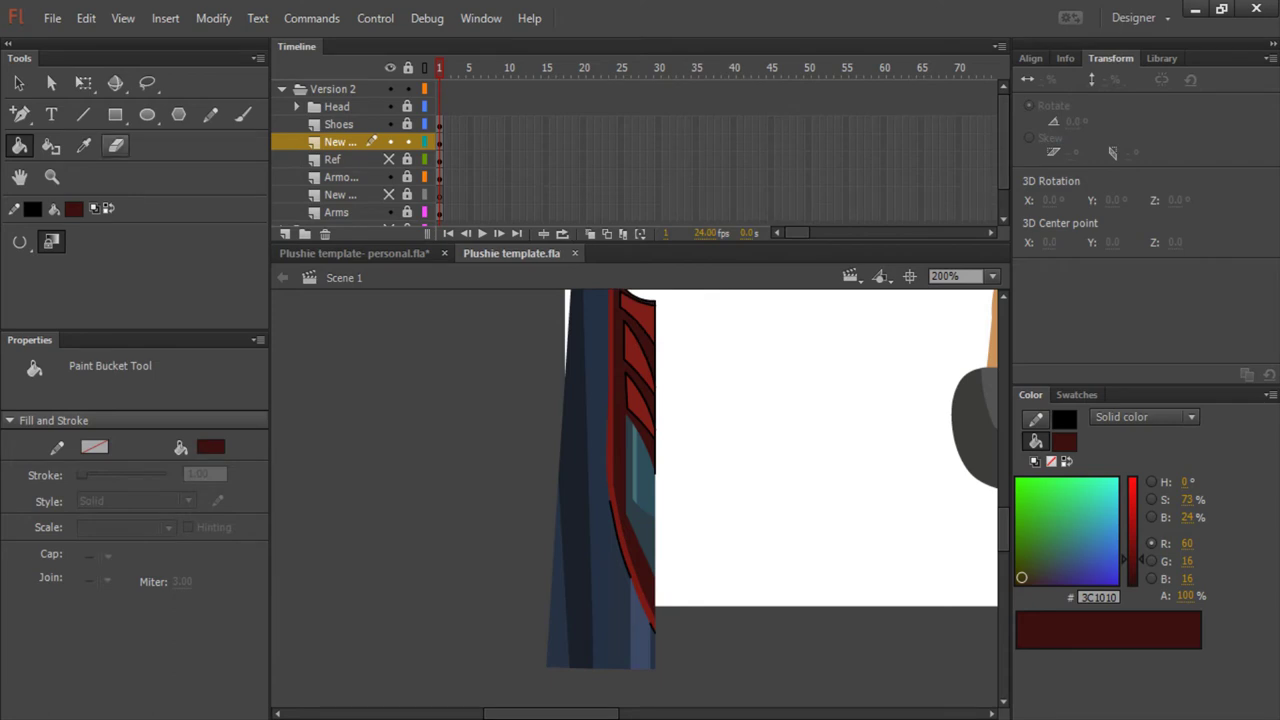
# Erase the remaining black outlines around the red chevrons and along the skirt's edges
pyautogui.hotkey('ctrl', '=')
pyautogui.hotkey('ctrl', '=')
pyautogui.hotkey('ctrl', '=')
pyautogui.hotkey('ctrl', '=')
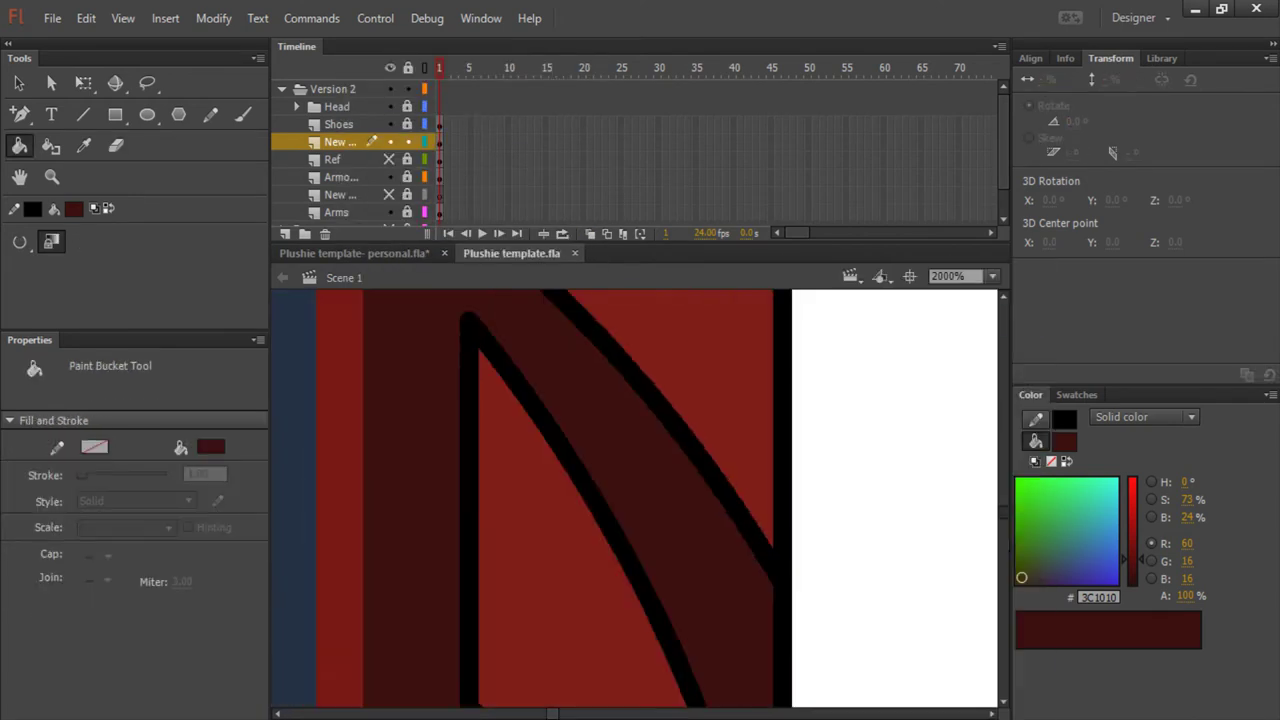
pyautogui.press('e')
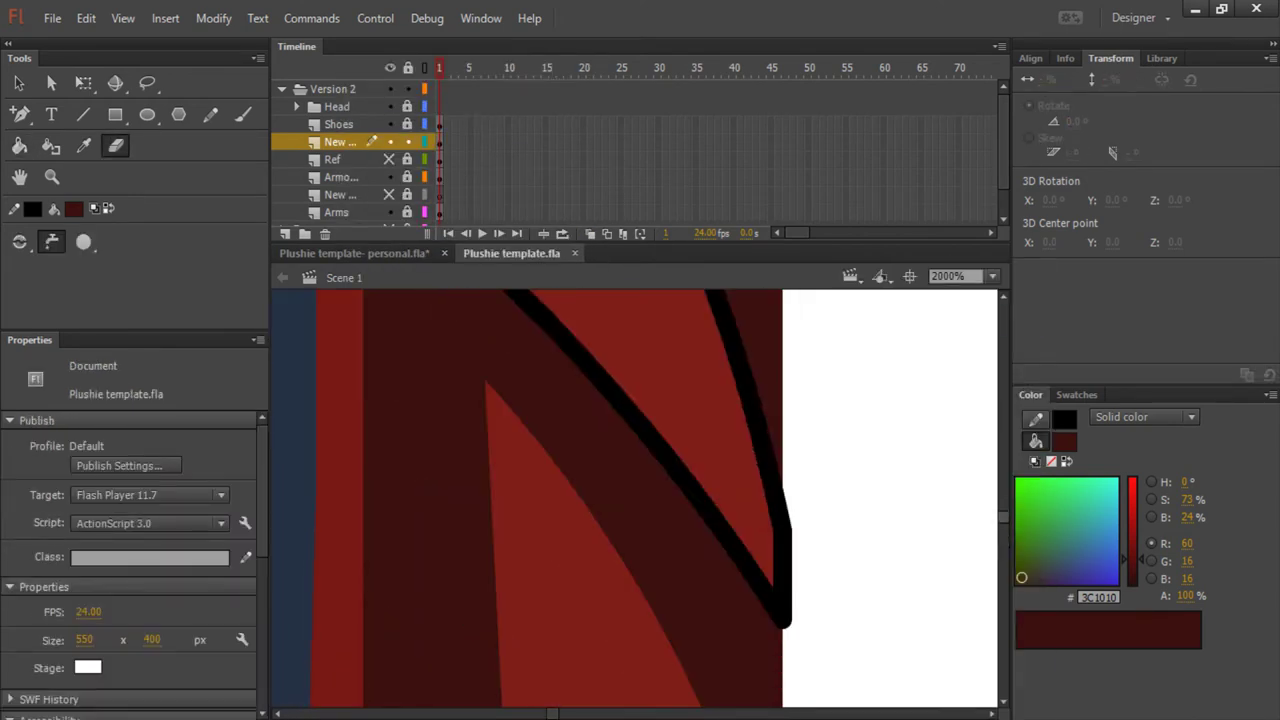
pyautogui.hscroll(-3, 634, 500)
pyautogui.scroll(-2, 634, 500)
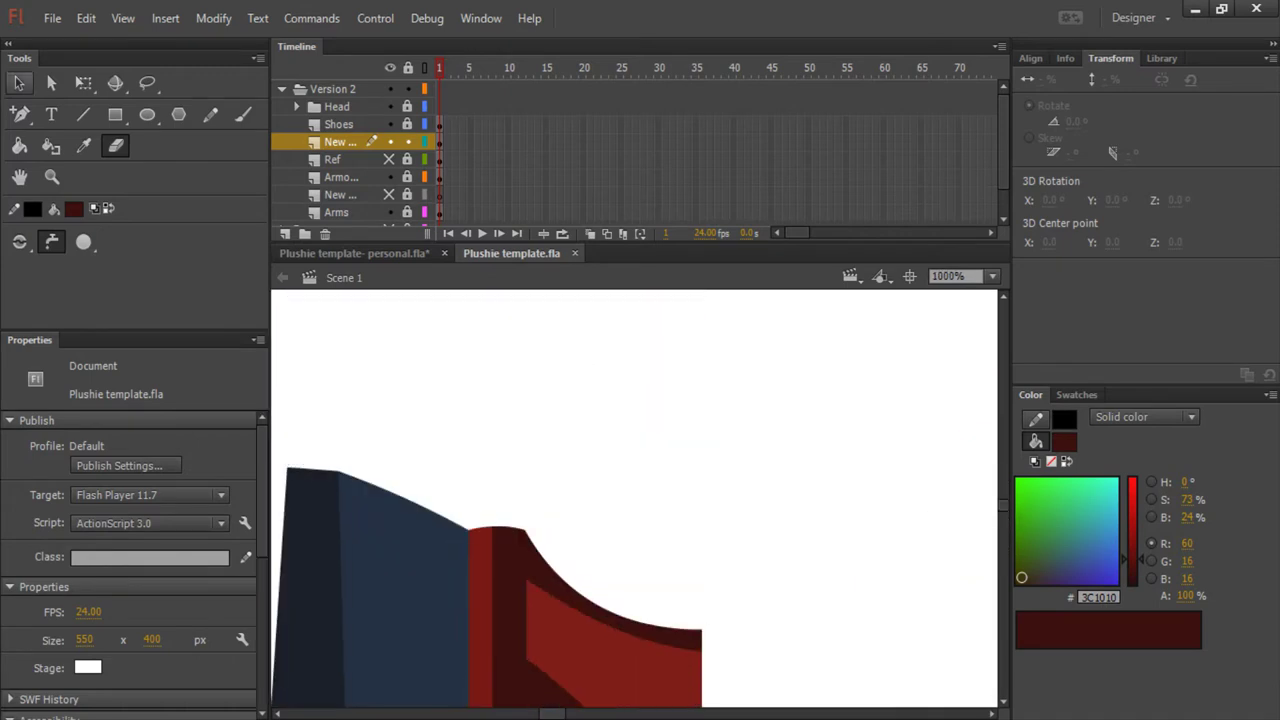
# Turn the finished skirt half into a single drawing object and rename its layer Pants
pyautogui.hotkey('ctrl', '2')
pyautogui.hotkey('ctrl', 'a')
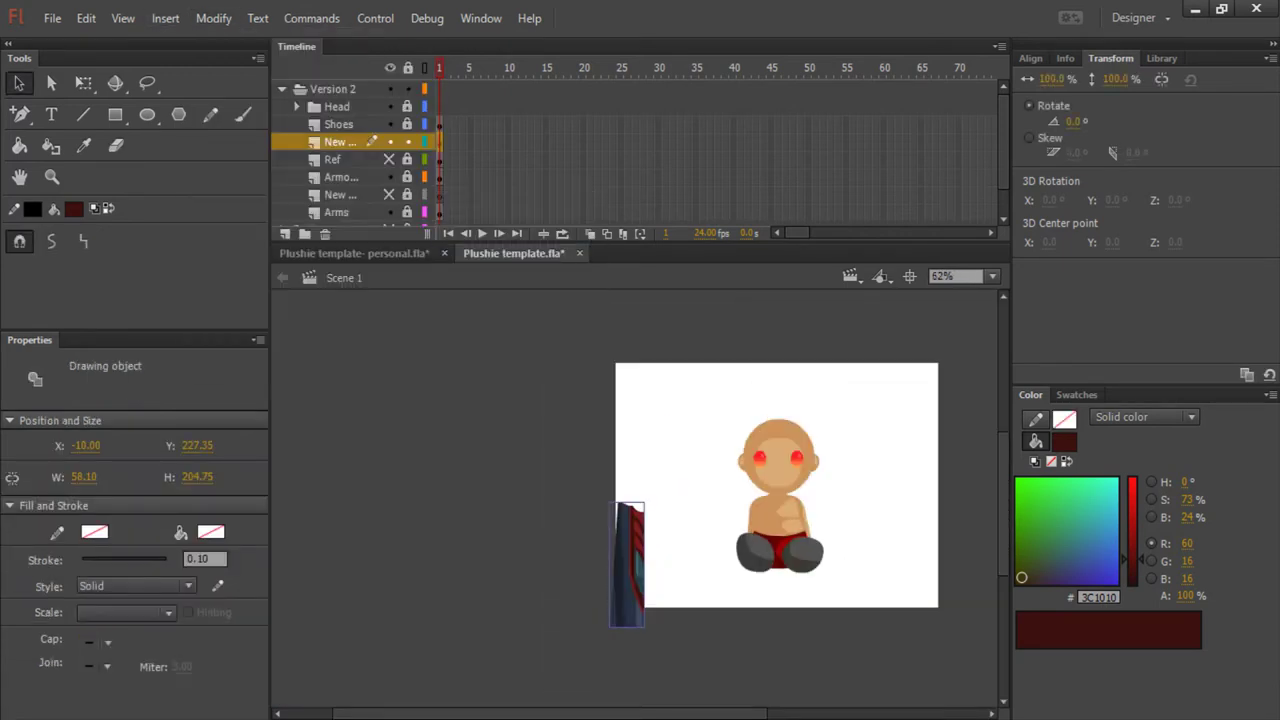
pyautogui.hotkey('ctrl', 'shift', 'a')
pyautogui.doubleClick(338, 141)
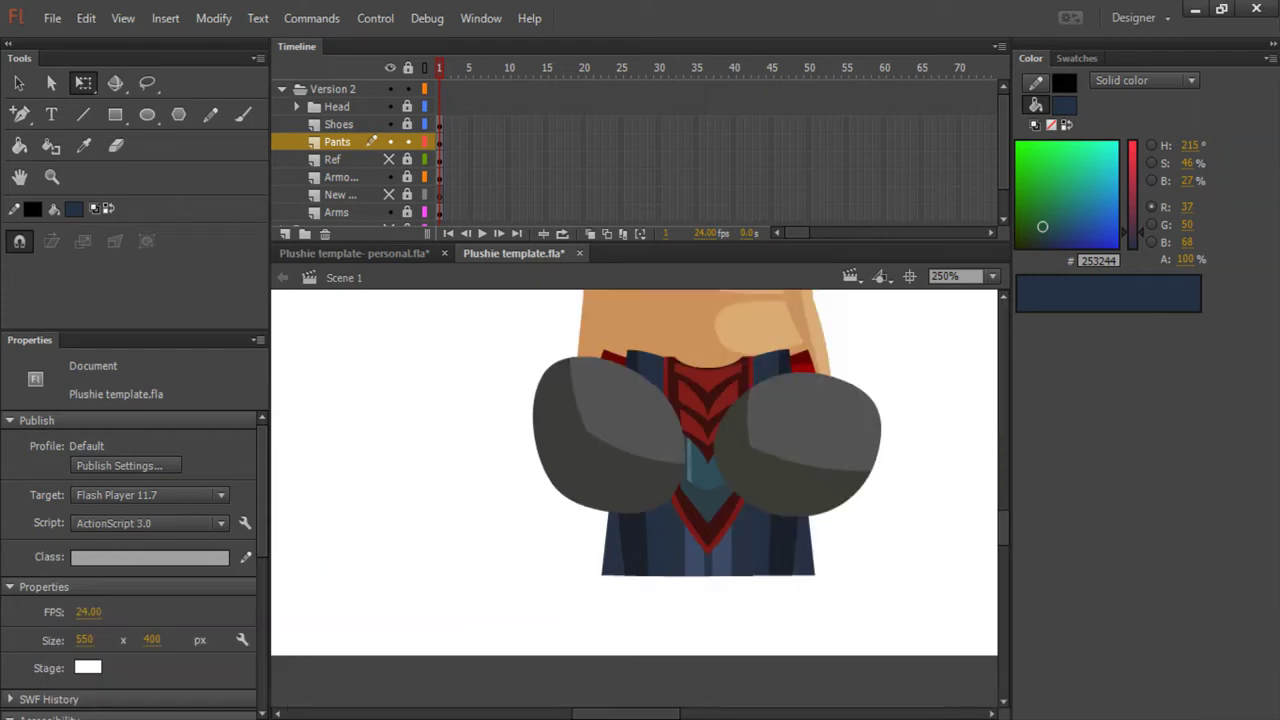
# Fit the mirrored skirt over the doll's waist and move the Pants layer below the Ref layer
pyautogui.click(708, 500)
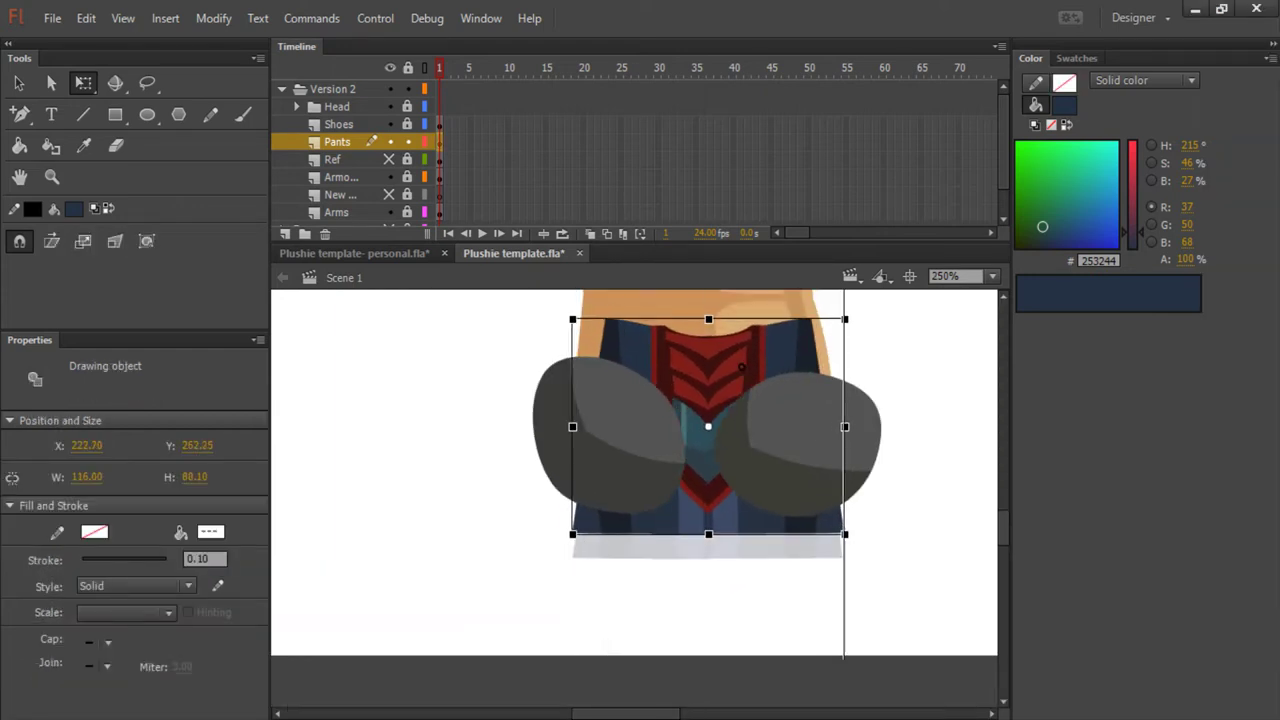
pyautogui.moveTo(337, 141); pyautogui.dragTo(337, 166)
pyautogui.rightClick(340, 159)
pyautogui.click(390, 440)
# Undo the last skirt adjustments and scale the skirt down to sit at the doll's waist between the shoes
pyautogui.hotkey('ctrl', 'z')
pyautogui.hotkey('ctrl', 'z')
pyautogui.hotkey('ctrl', 'z')
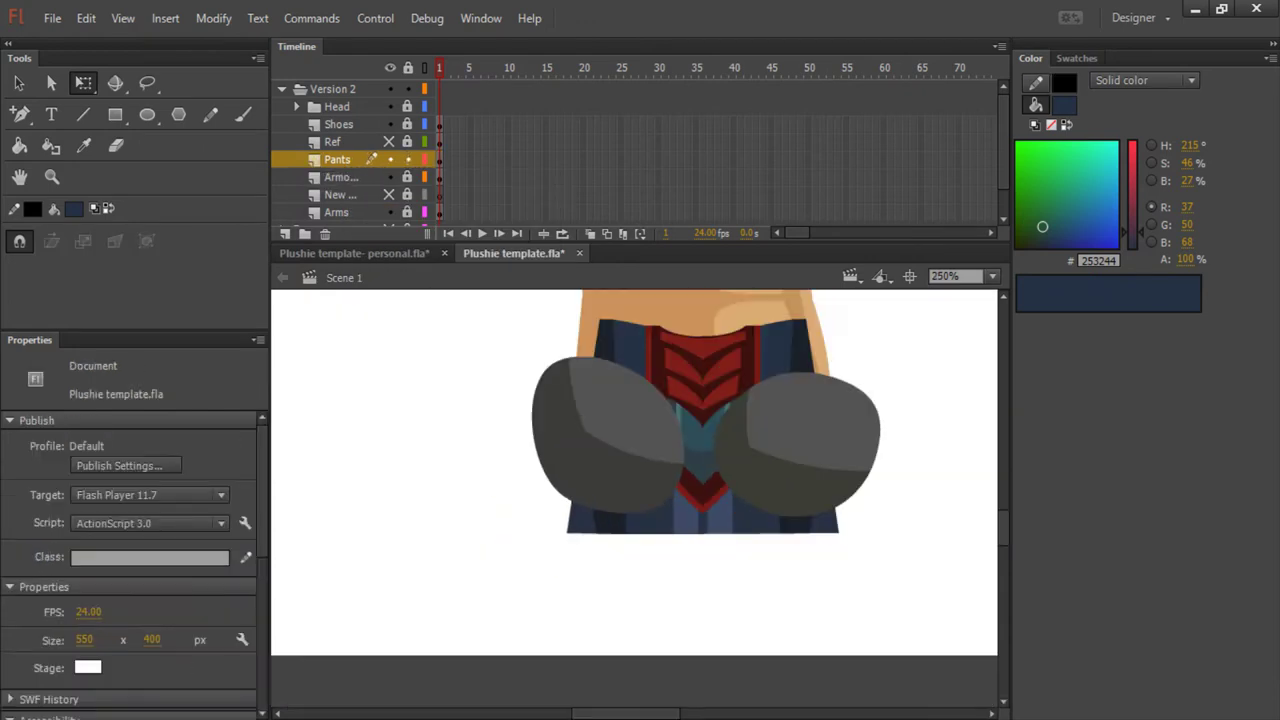
pyautogui.hotkey('ctrl', 'z')
pyautogui.hotkey('ctrl', 'z')
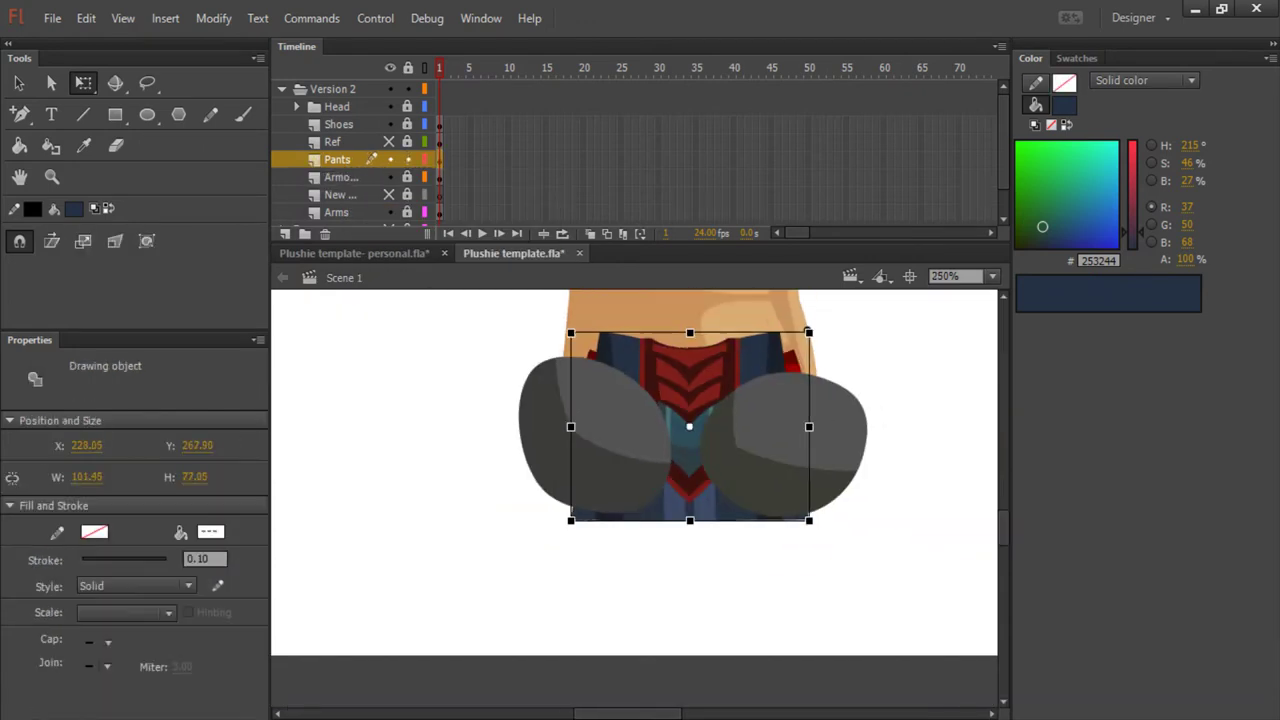
pyautogui.hotkey('ctrl', '=')
pyautogui.hotkey('ctrl', 'z')
# Recolour the lit areas of both shoes with dark blue #253244 and their shaded areas with a darker navy
pyautogui.click(338, 124)
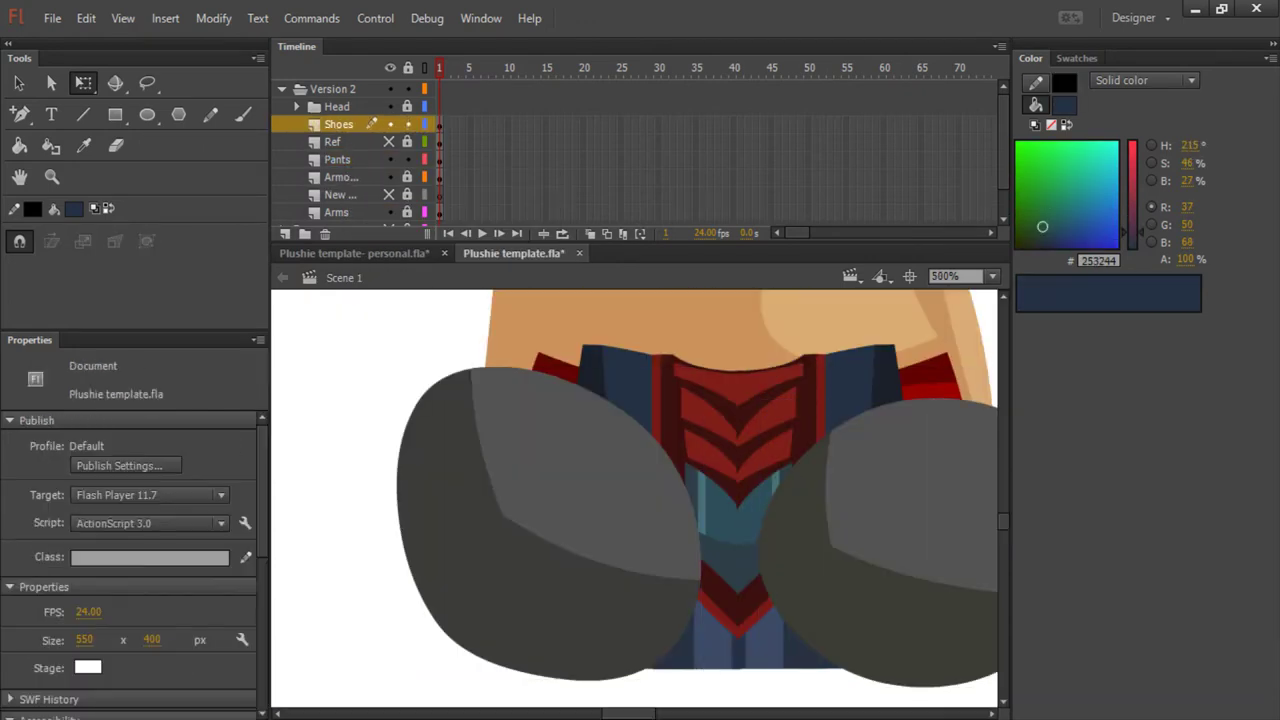
pyautogui.press('k')
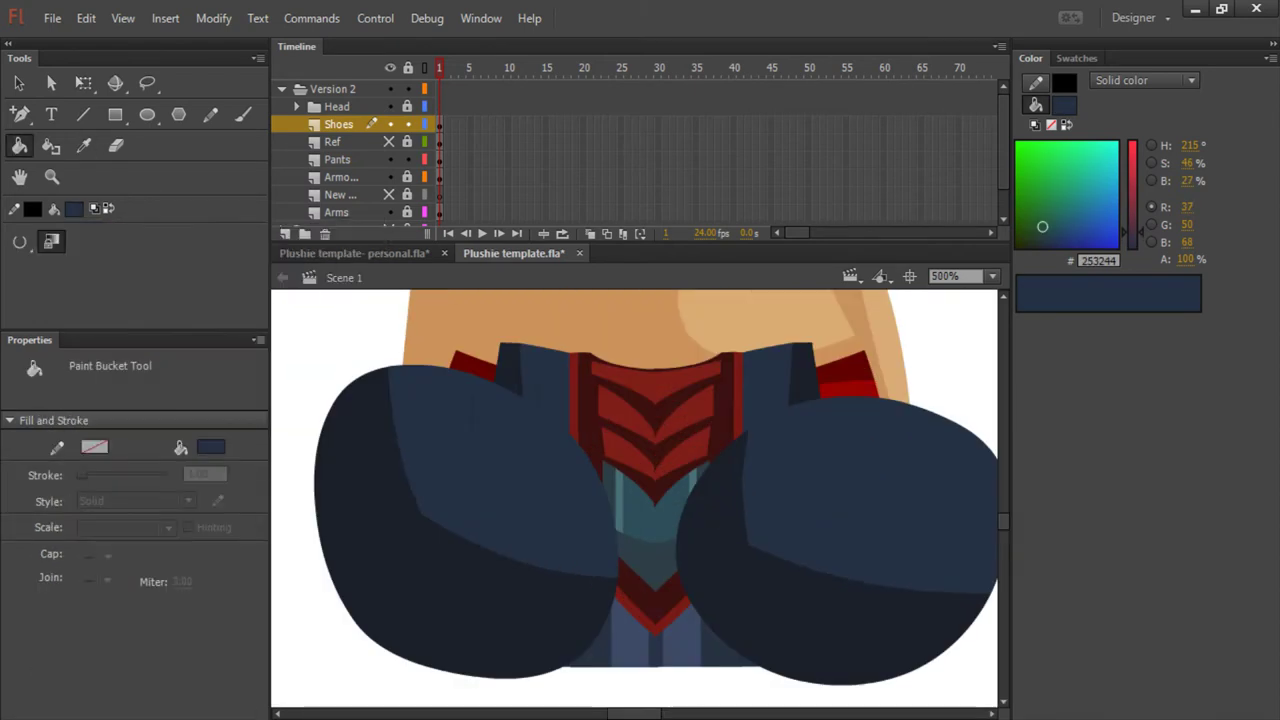
pyautogui.hotkey('ctrl', '2')
# Restore the hidden body parts and reference, and add a layer named Armor above the Ref layer
pyautogui.press('v')
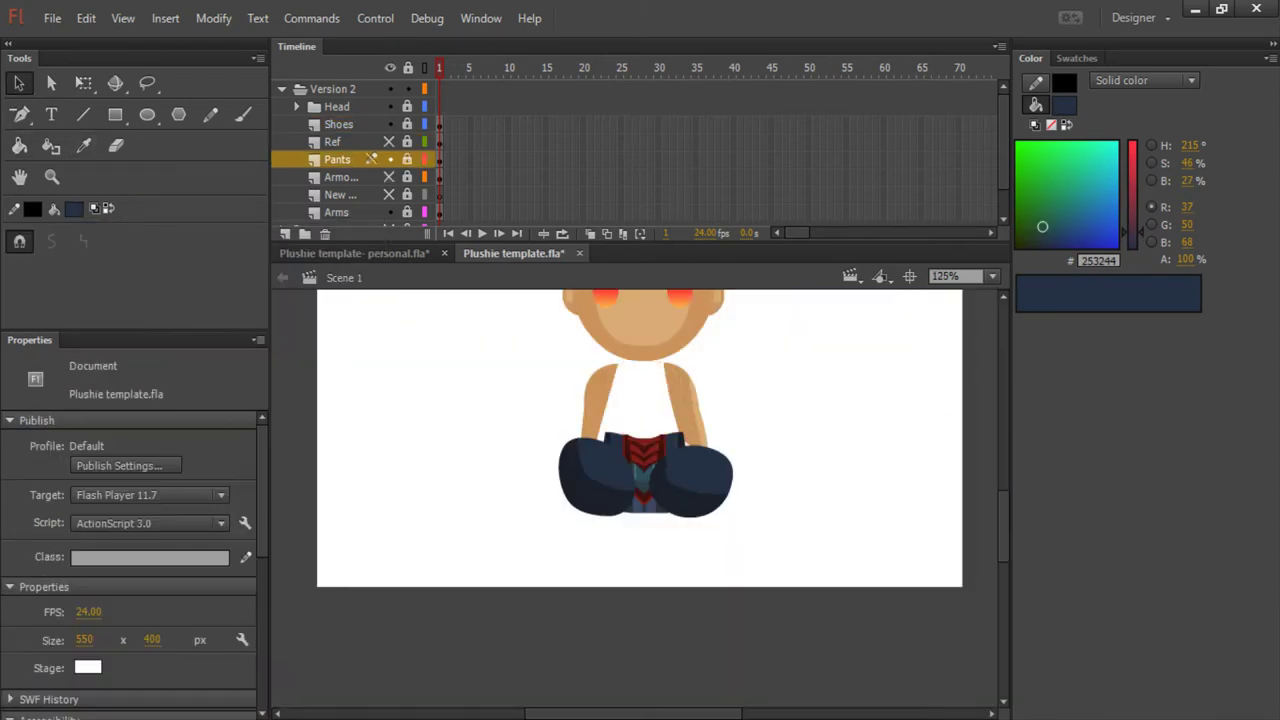
pyautogui.hotkey('ctrl', 'z')
pyautogui.hotkey('ctrl', 'z')
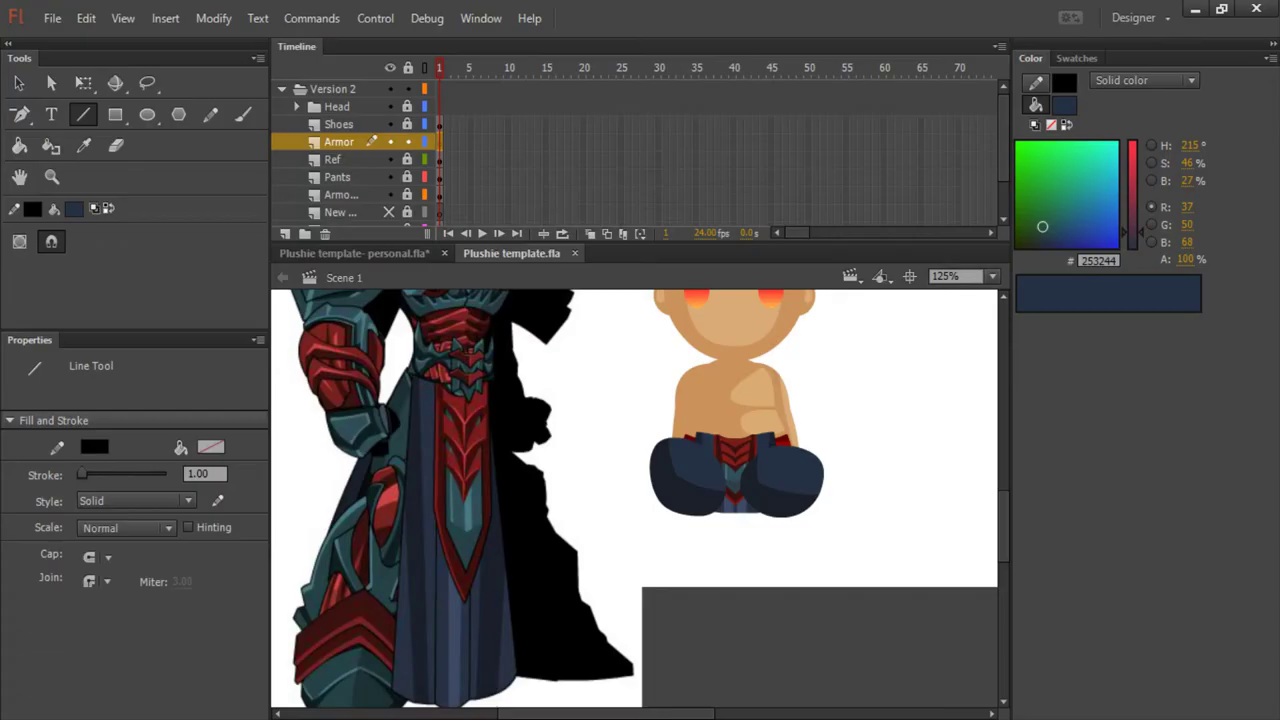
# Trace the skull medallion and the chest plate's curved centre edge over the reference with the Line tool, and save the document
pyautogui.hotkey('ctrl', '=')
pyautogui.scroll(5, 640, 500)
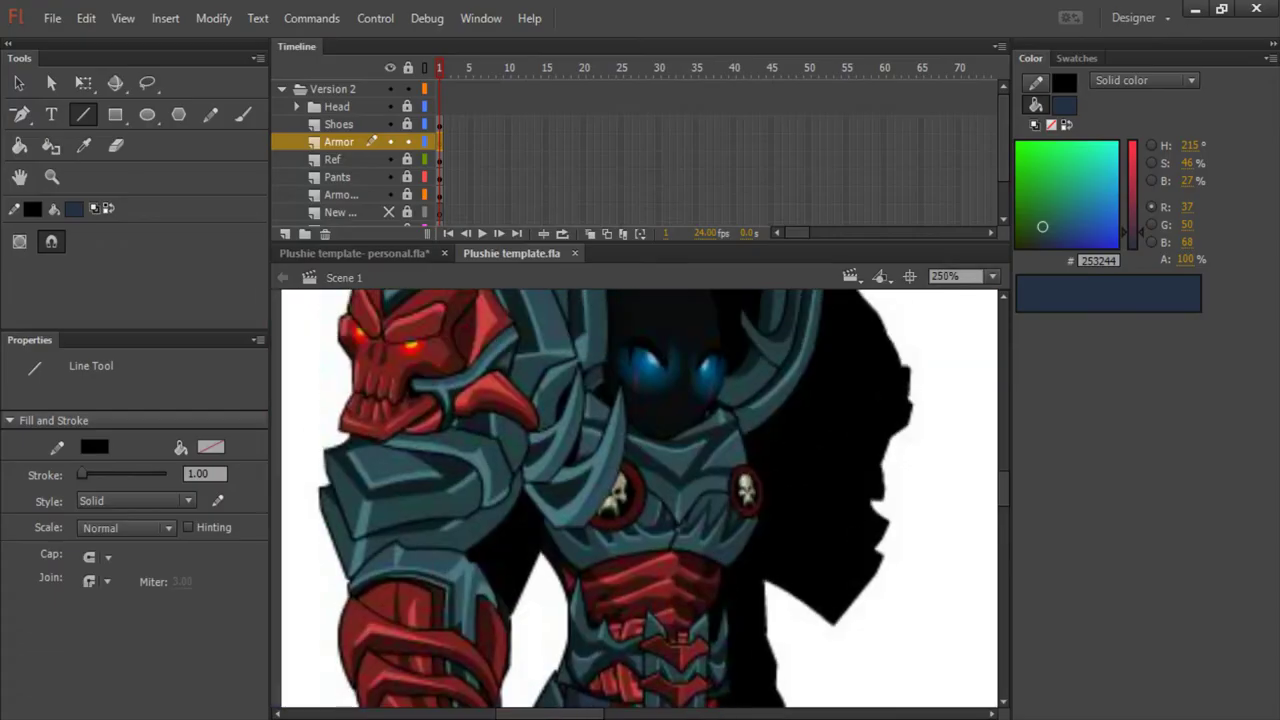
pyautogui.hotkey('ctrl', '-')
pyautogui.hotkey('ctrl', '=')
pyautogui.hotkey('ctrl', '=')
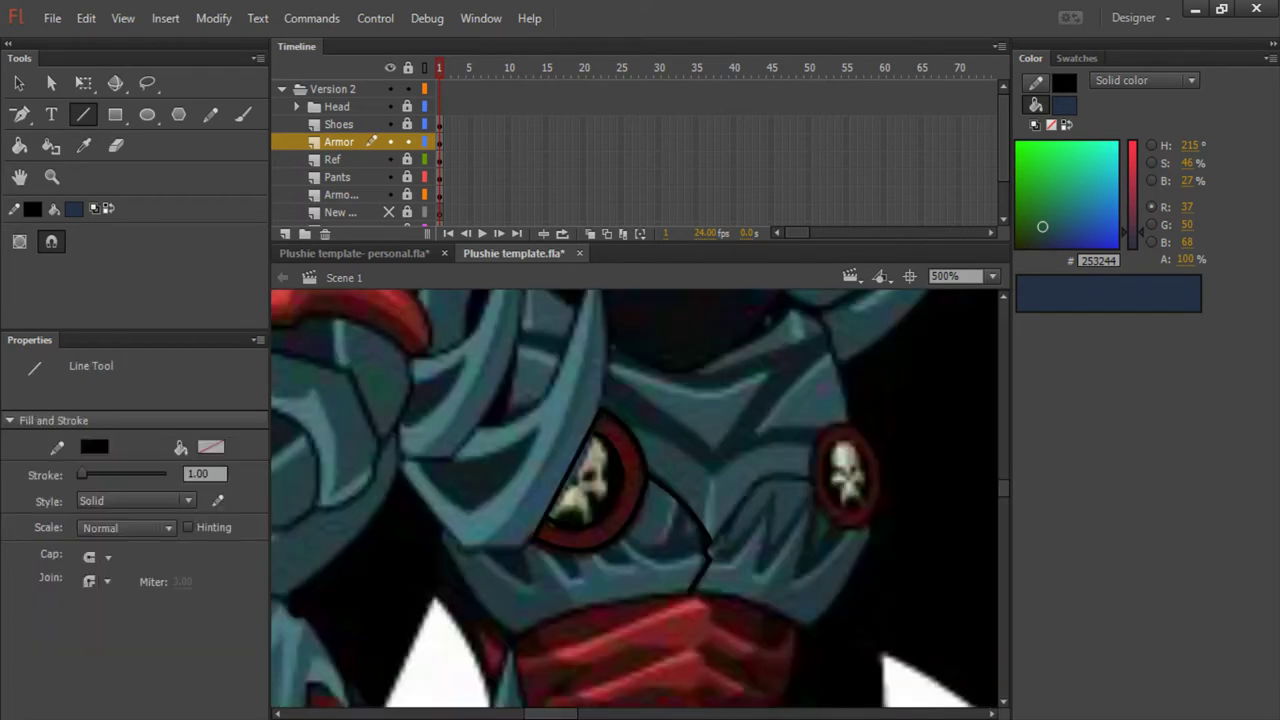
pyautogui.hotkey('ctrl', '=')
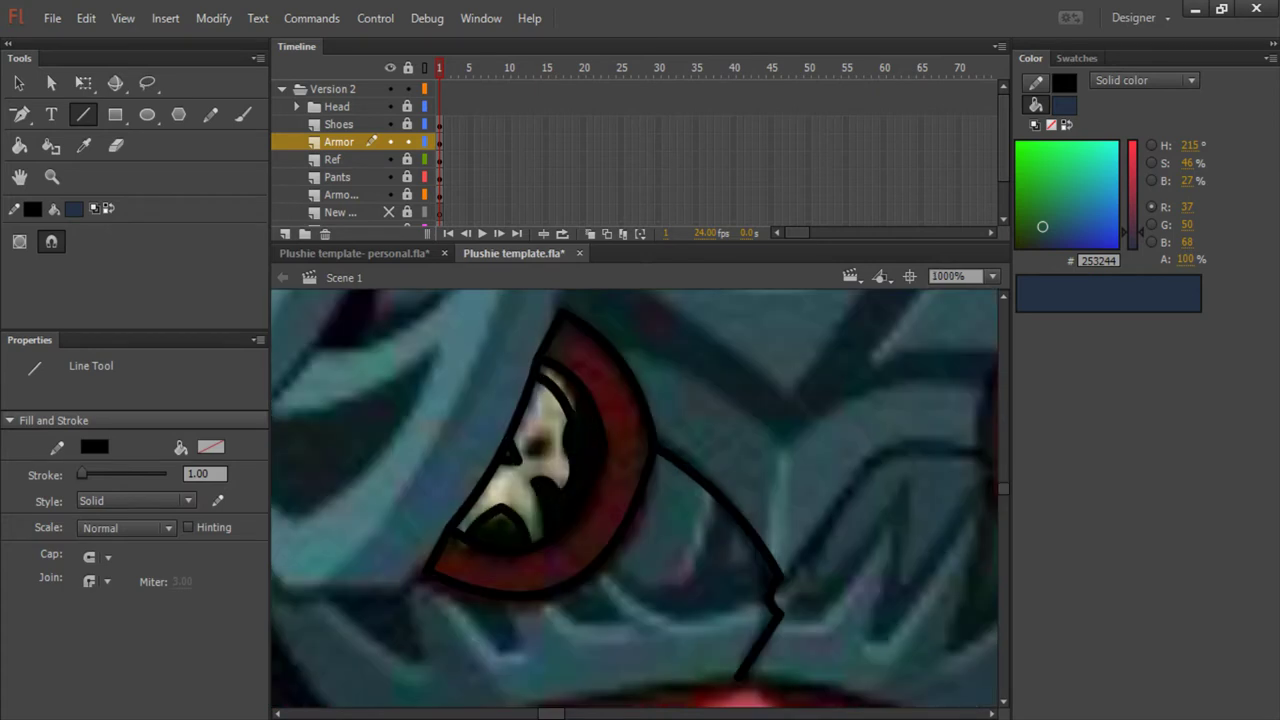
pyautogui.hotkey('ctrl', 's')
# Trace the upper chest plate's slanted edge, the vertical centre line and the shading edges beside the medallion
pyautogui.hotkey('ctrl', '-')
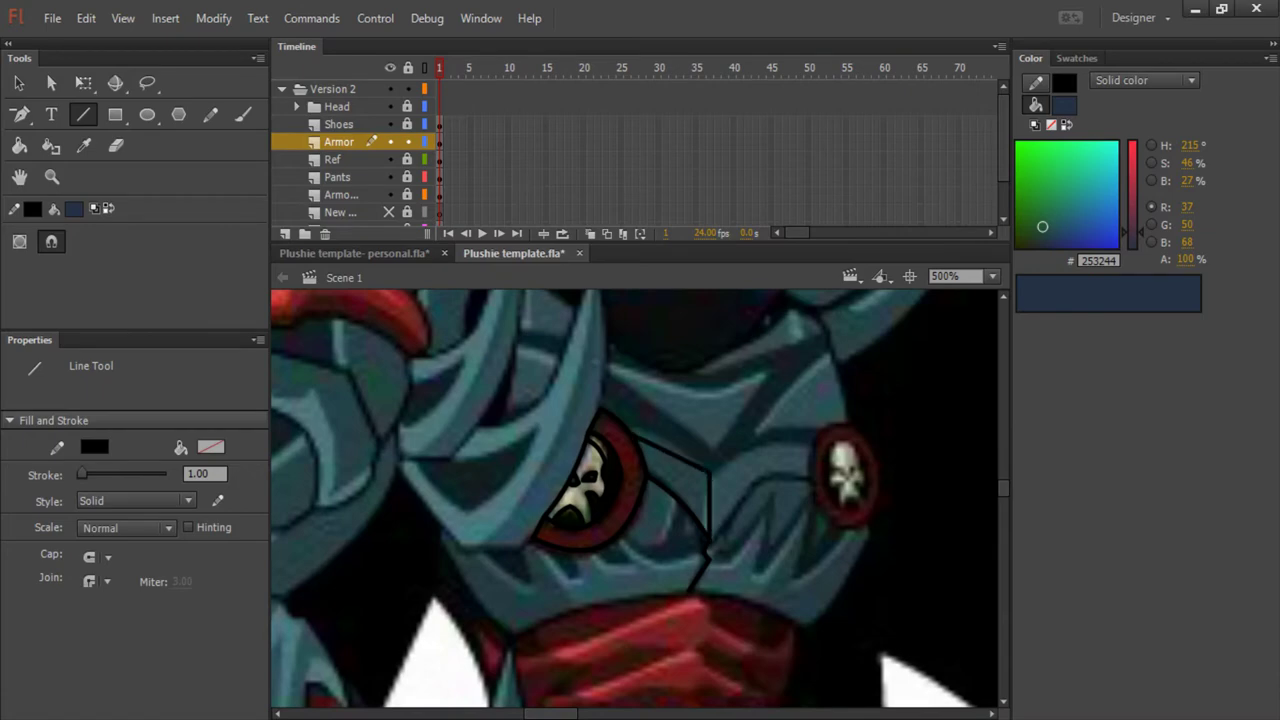
pyautogui.hotkey('ctrl', '-')
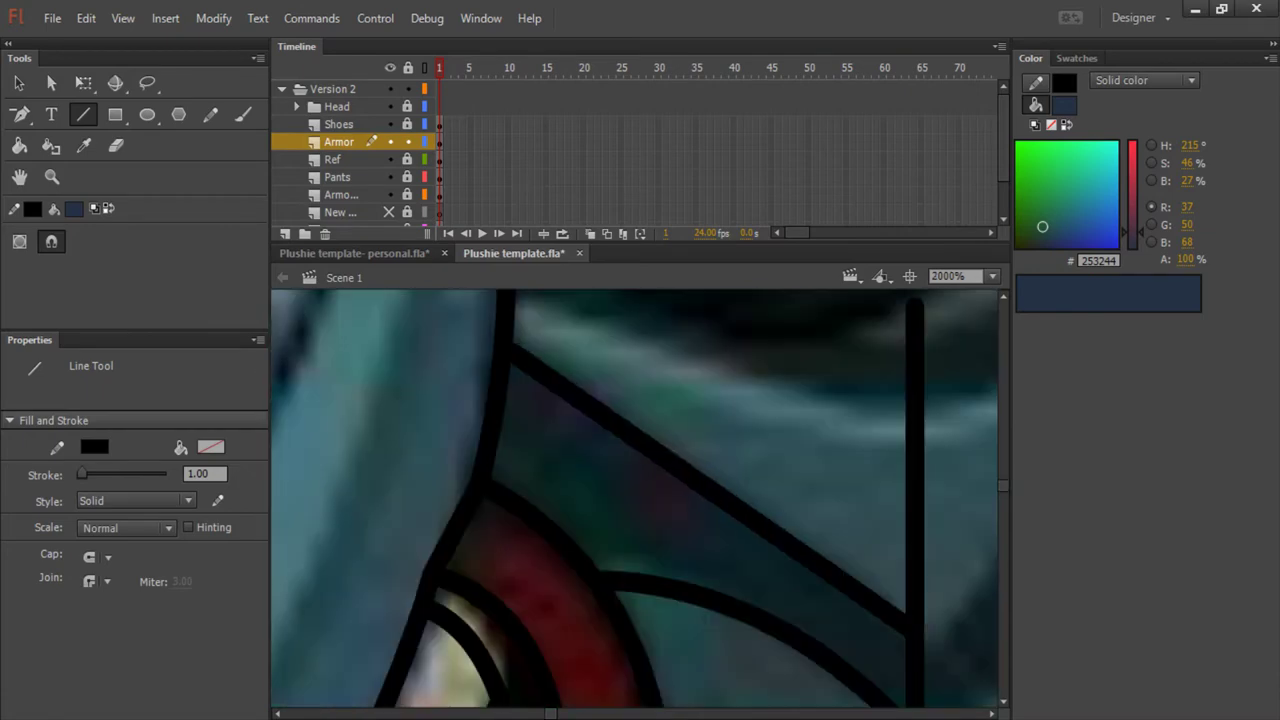
pyautogui.hotkey('ctrl', '=')
pyautogui.hotkey('ctrl', '=')
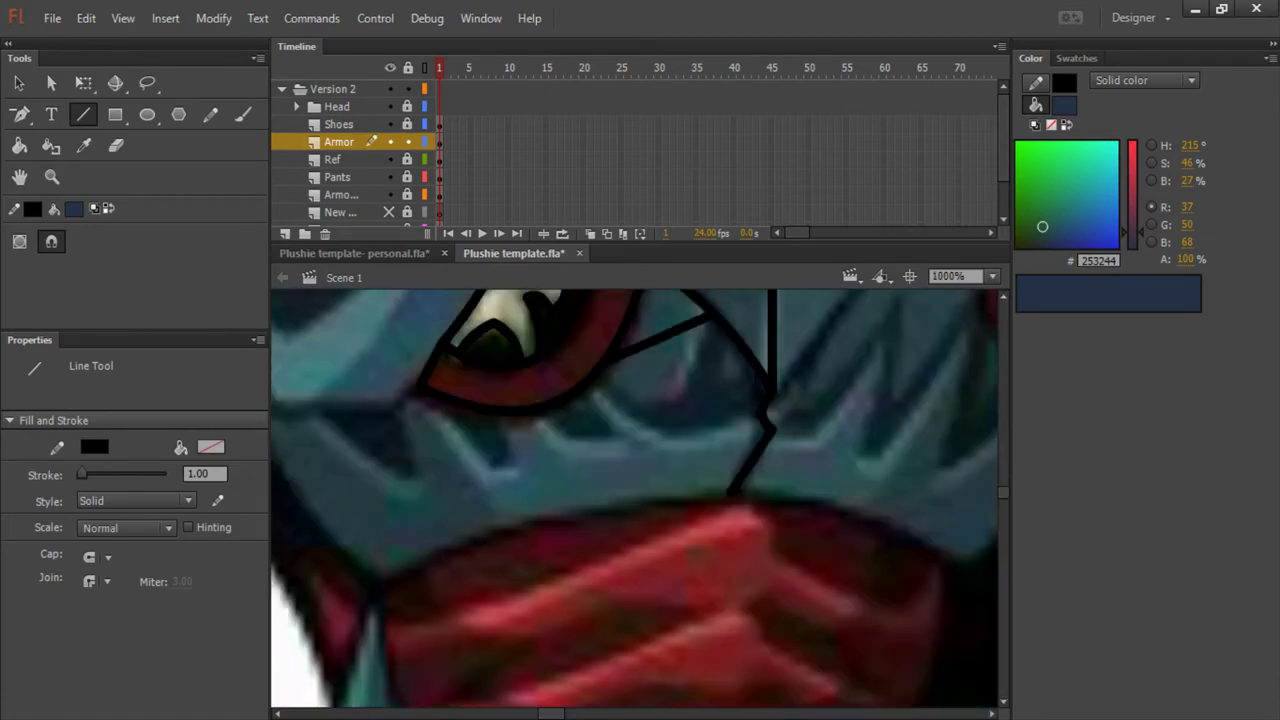
# Trace the curved shading and hanging spikes beneath the medallion, and the chest plate's curved lower edge with the Line tool
pyautogui.moveTo(600, 380); pyautogui.dragTo(770, 425)
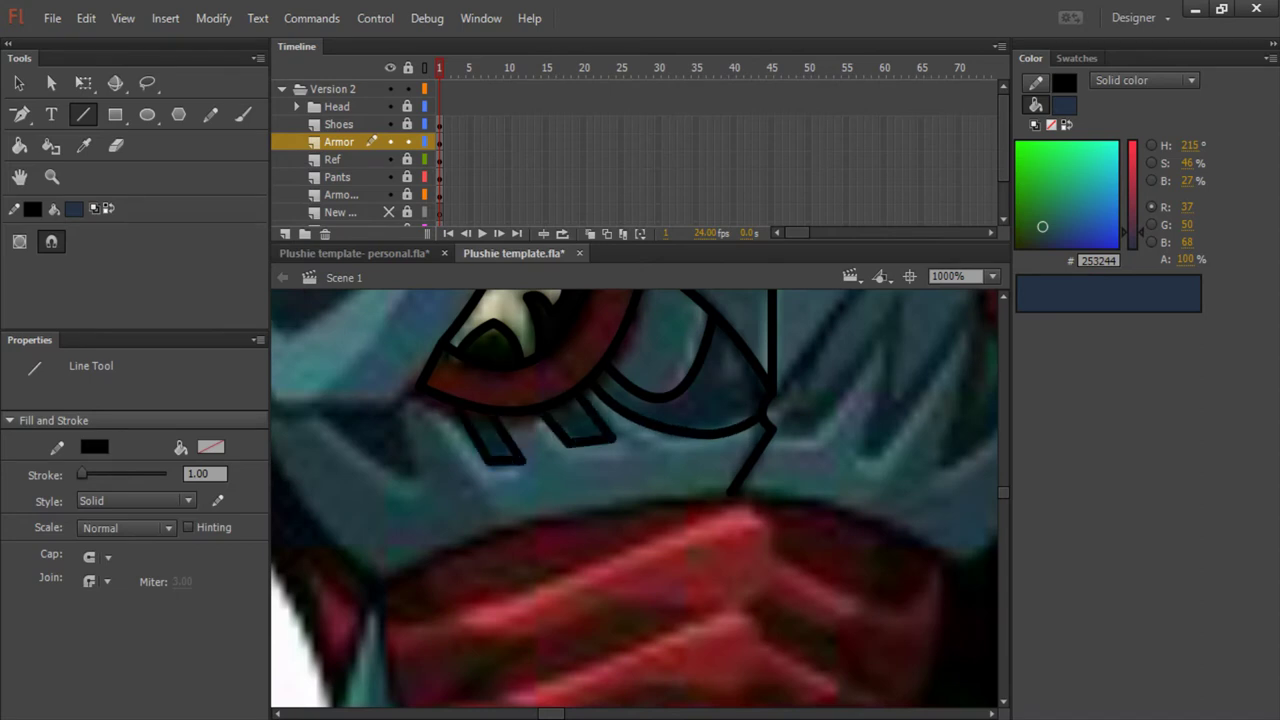
pyautogui.hotkey('ctrl', '-')
pyautogui.moveTo(486, 496); pyautogui.dragTo(532, 460)
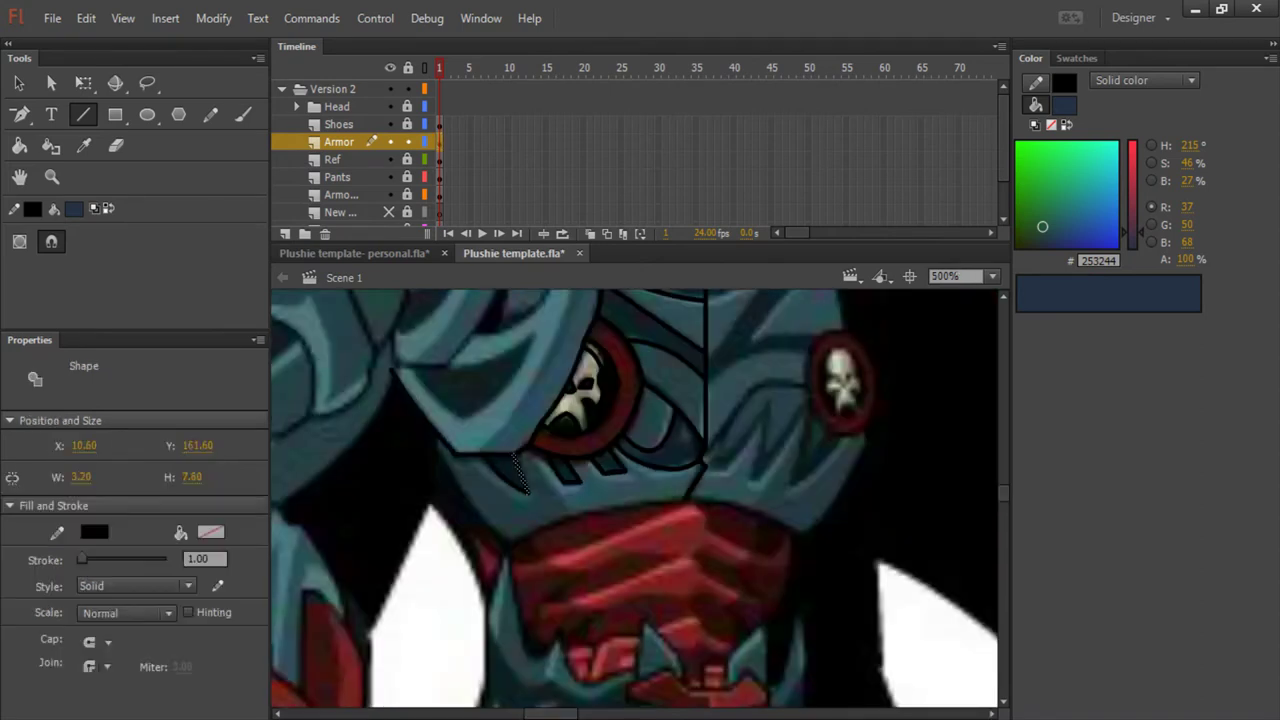
pyautogui.moveTo(530, 540); pyautogui.dragTo(686, 494)
# Trace the armour's neckline and the large pointed blade that overlaps the medallion, including its inner shading edges
pyautogui.scroll(5, 634, 498)
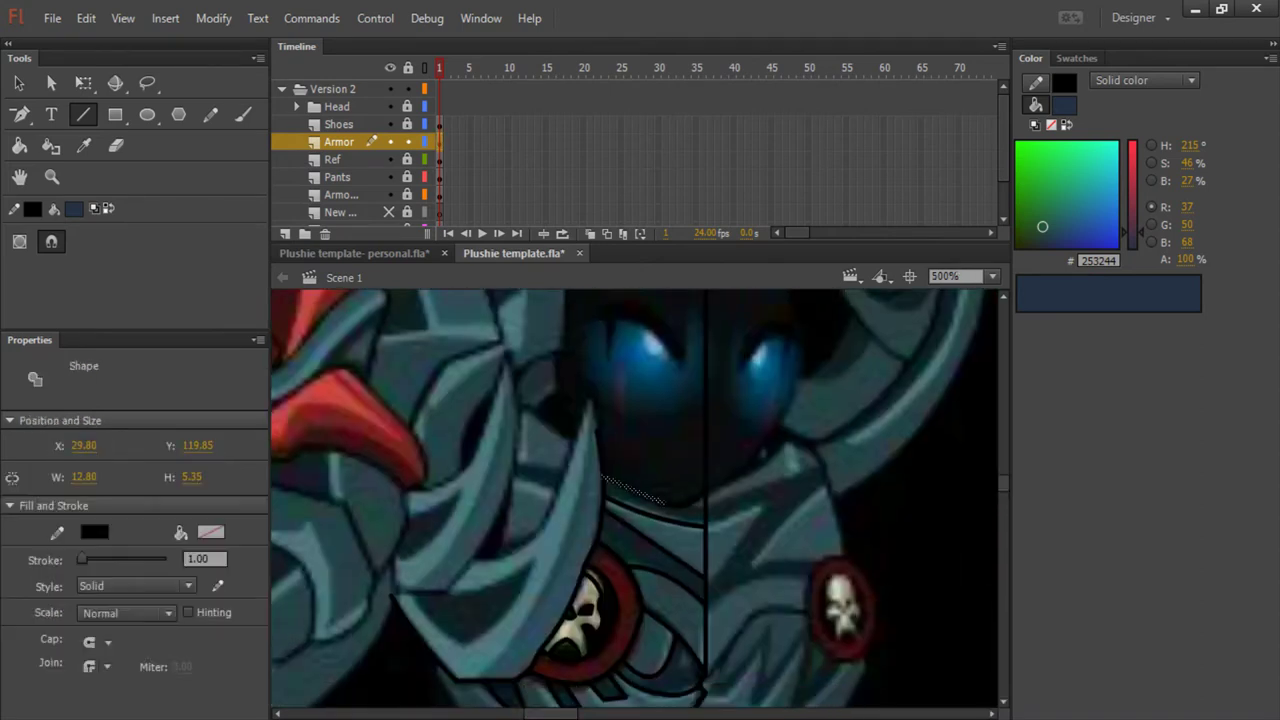
pyautogui.hotkey('ctrl', '-')
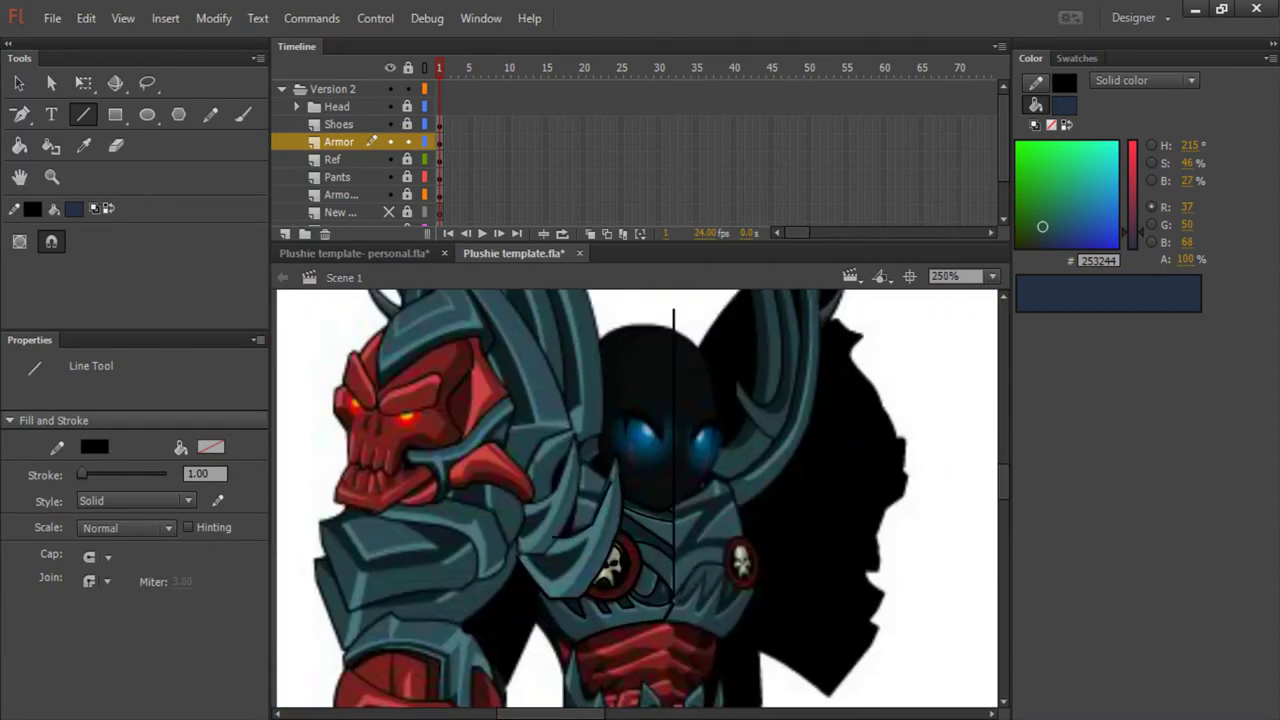
pyautogui.hotkey('ctrl', '=')
pyautogui.moveTo(486, 690); pyautogui.dragTo(596, 440)
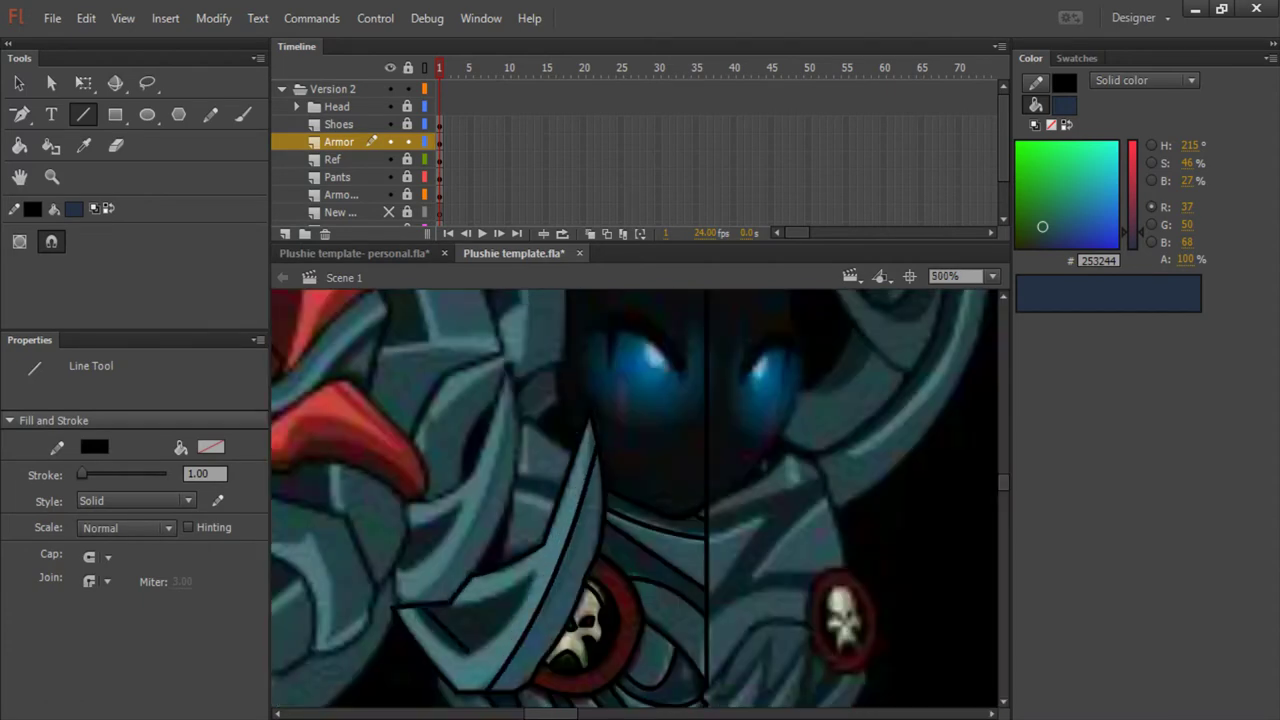
pyautogui.hotkey('ctrl', '-')
pyautogui.hotkey('ctrl', '=')
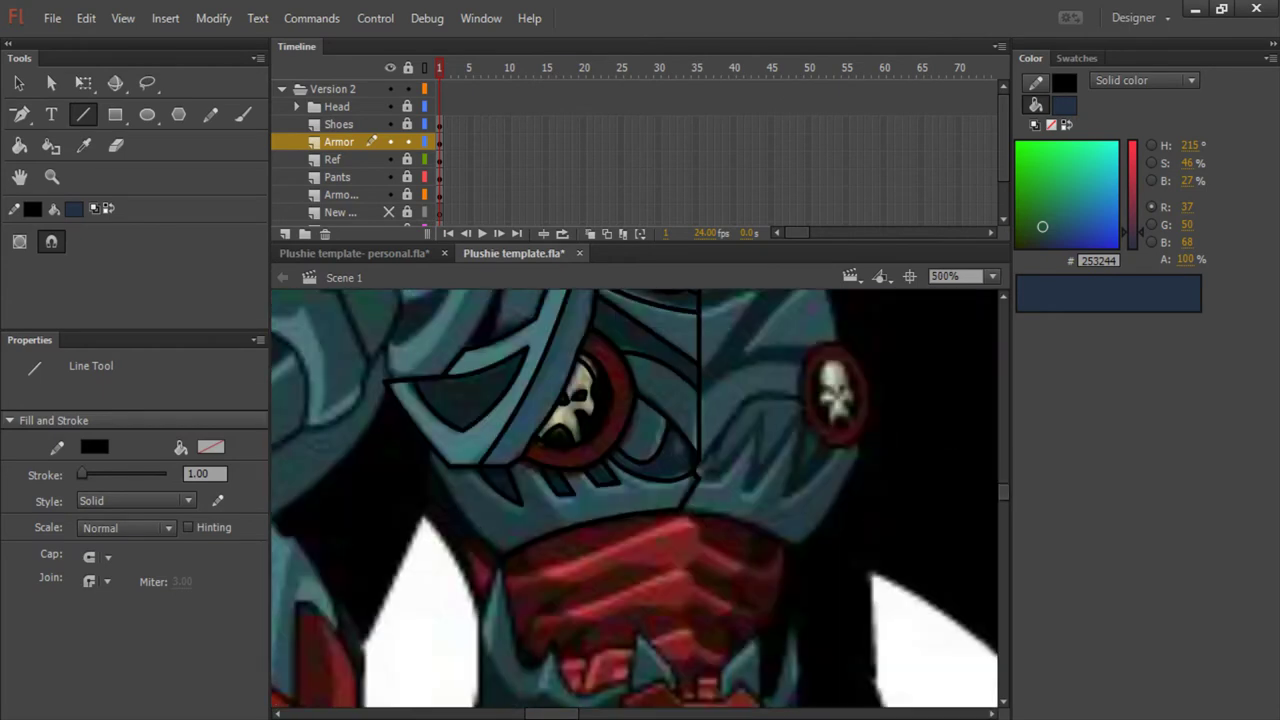
pyautogui.hotkey('ctrl', '-')
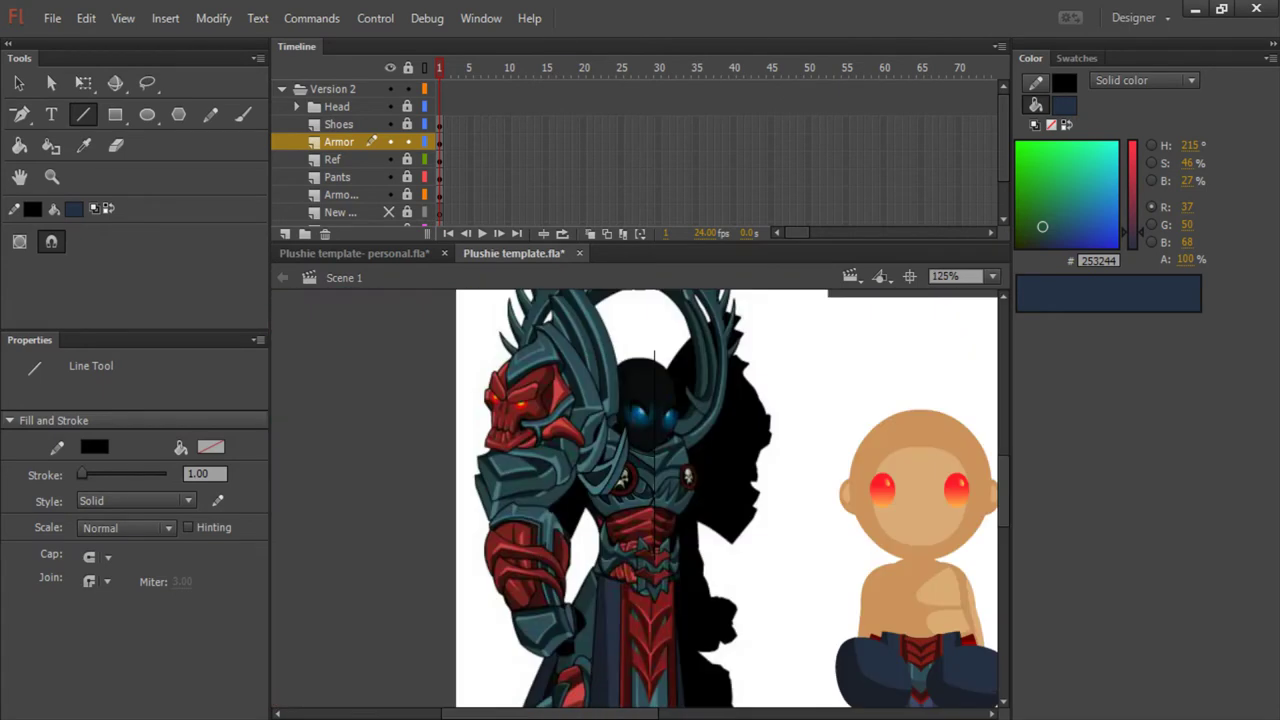
# Extend the vertical centre line down past the belt and trace the red abdomen bands and waist armour on its left side
pyautogui.moveTo(655, 560); pyautogui.dragTo(653, 600)
pyautogui.hotkey('ctrl', '=')
pyautogui.hotkey('ctrl', '=')
pyautogui.moveTo(512, 572); pyautogui.dragTo(656, 518)
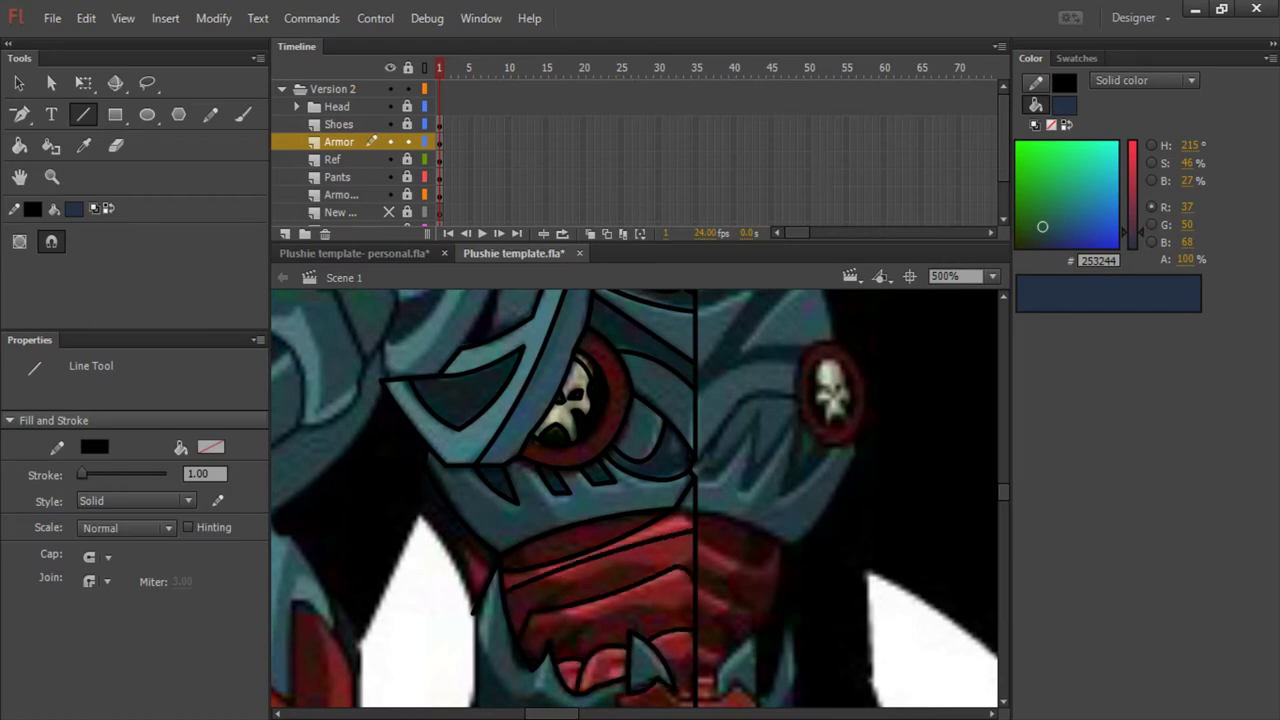
pyautogui.hotkey('ctrl', 'z')
pyautogui.scroll(-5, 634, 498)
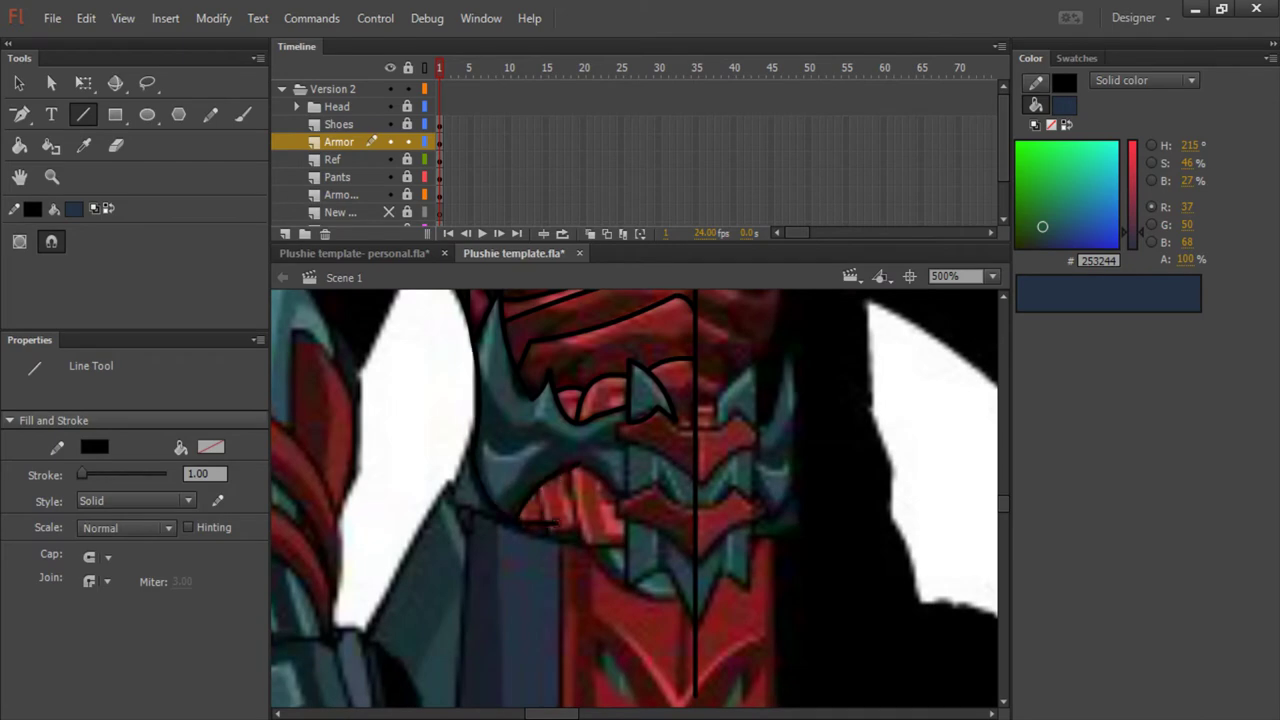
# Fill the traced abdomen bands and the red pieces around the belt with reds sampled from the reference, including #871A2A
pyautogui.scroll(3, 540, 522)
pyautogui.press('k')
pyautogui.click(73, 208)
pyautogui.click(540, 425)
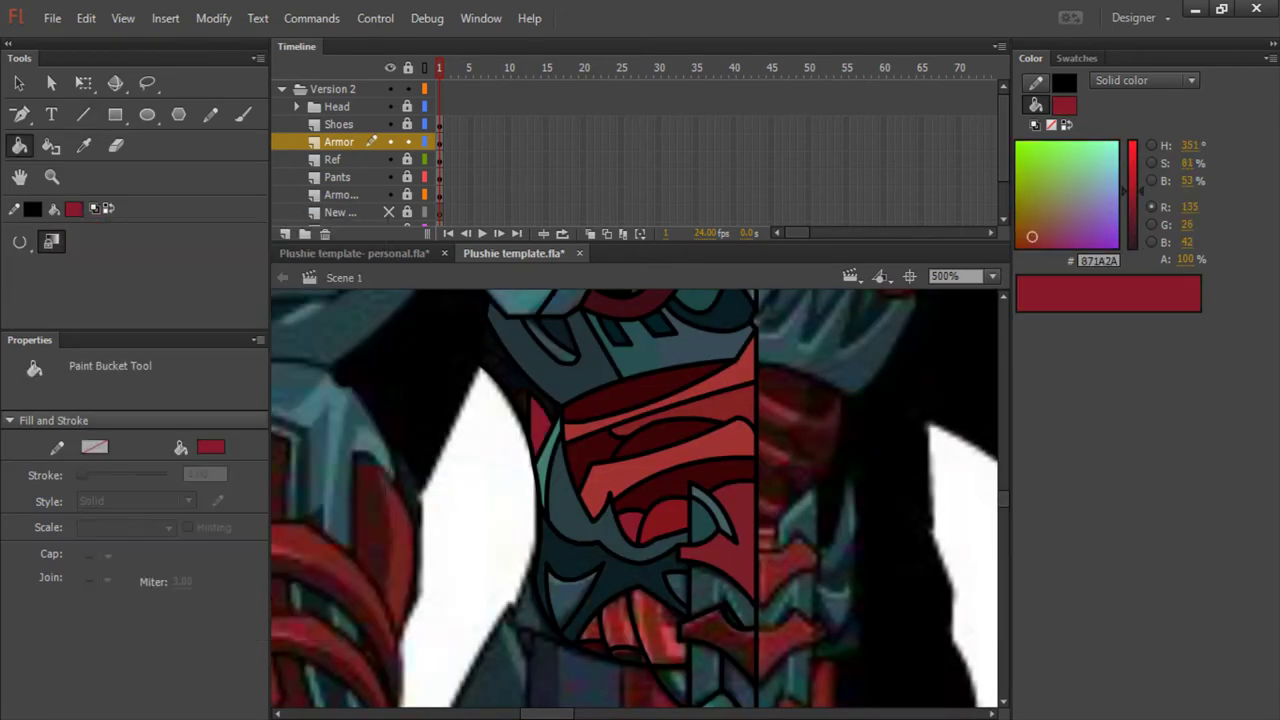
pyautogui.click(640, 620)
# Fill the waist guard with dark teal shades such as #2F4C53 and the pointed chest blade with #547278
pyautogui.click(73, 208)
pyautogui.click(580, 560)
pyautogui.scroll(-1, 634, 498)
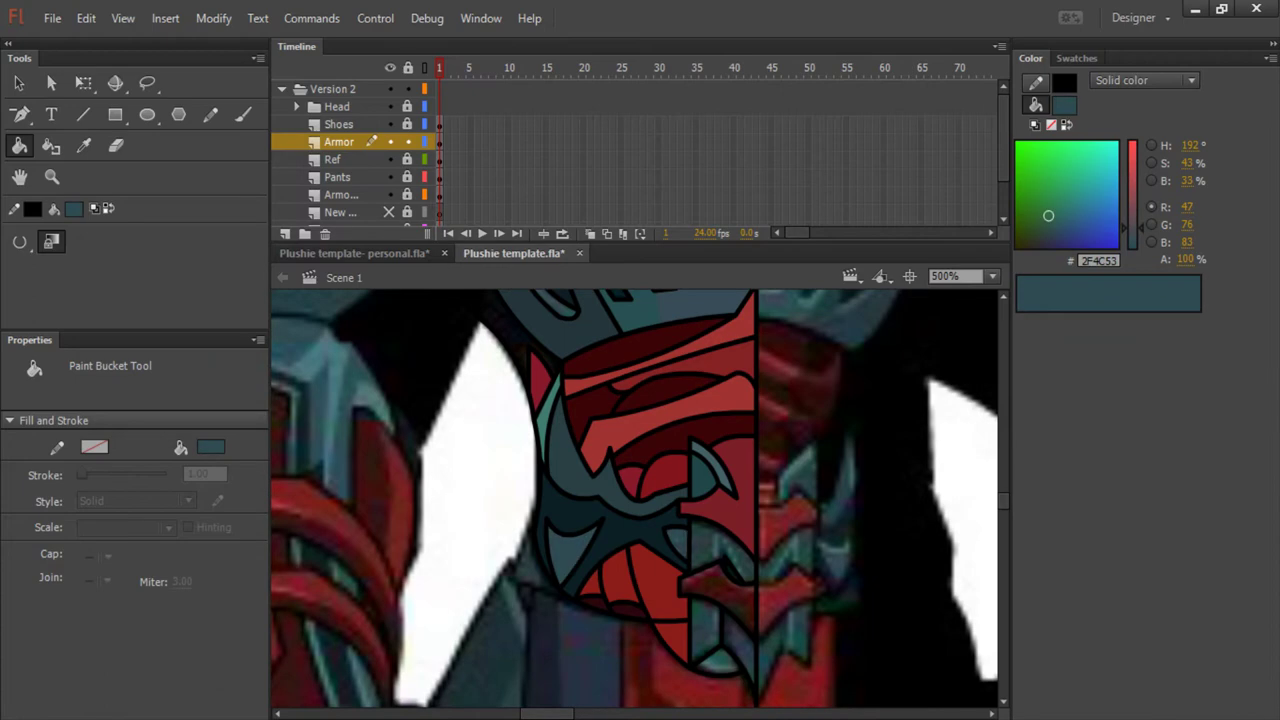
pyautogui.hotkey('ctrl', '-')
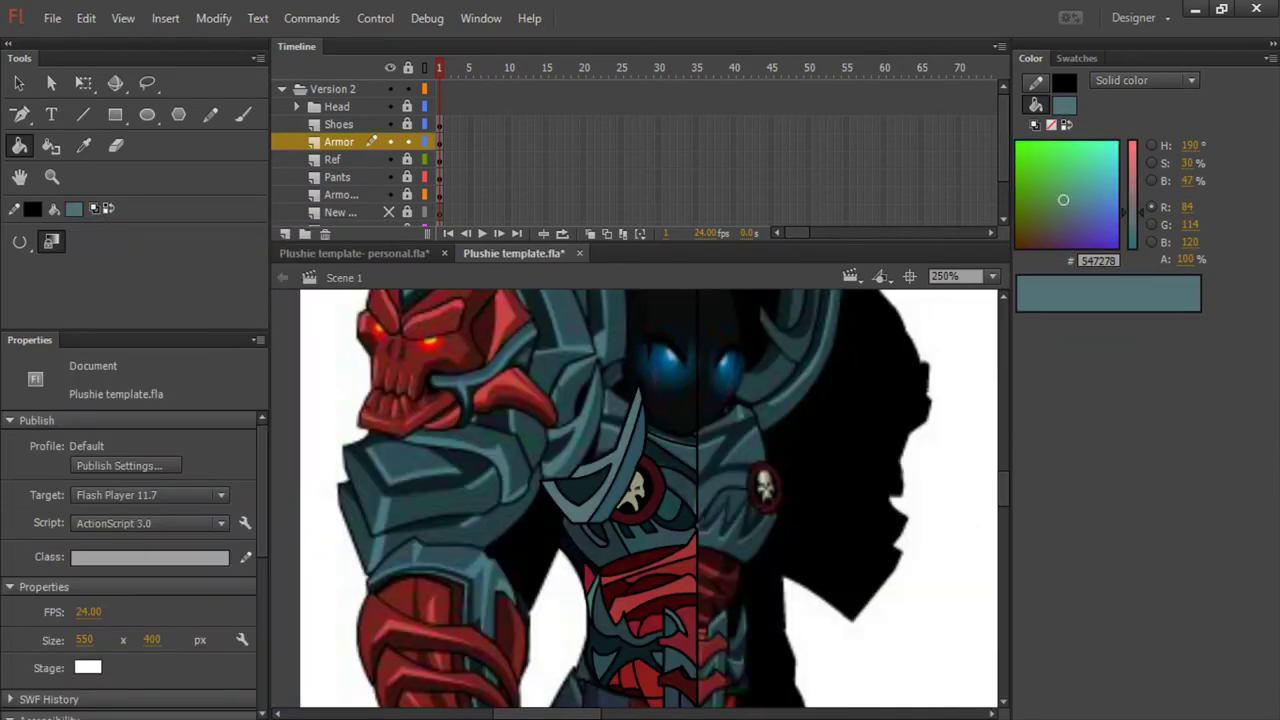
pyautogui.click(73, 208)
pyautogui.click(540, 470)
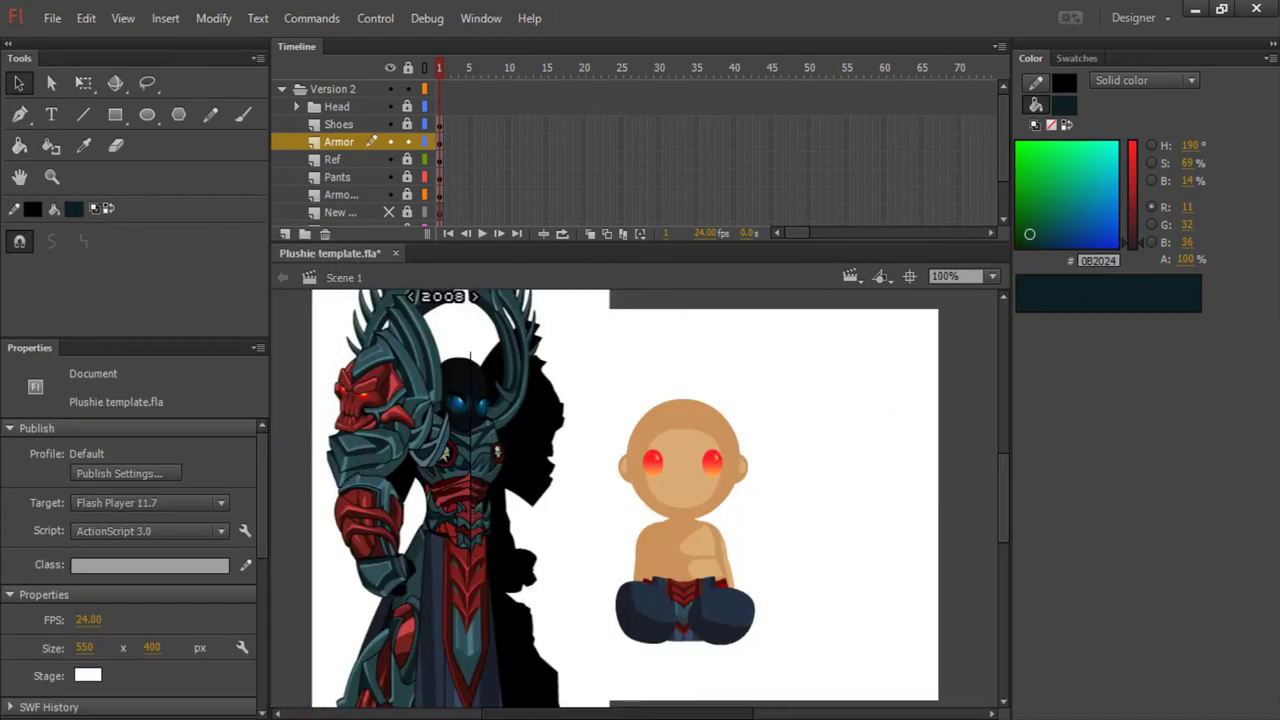
# Remove the black outlines from the filled chest armour with the Eraser's faucet mode and hide the Ref layer
pyautogui.scroll(3, 470, 410)
pyautogui.press('n')
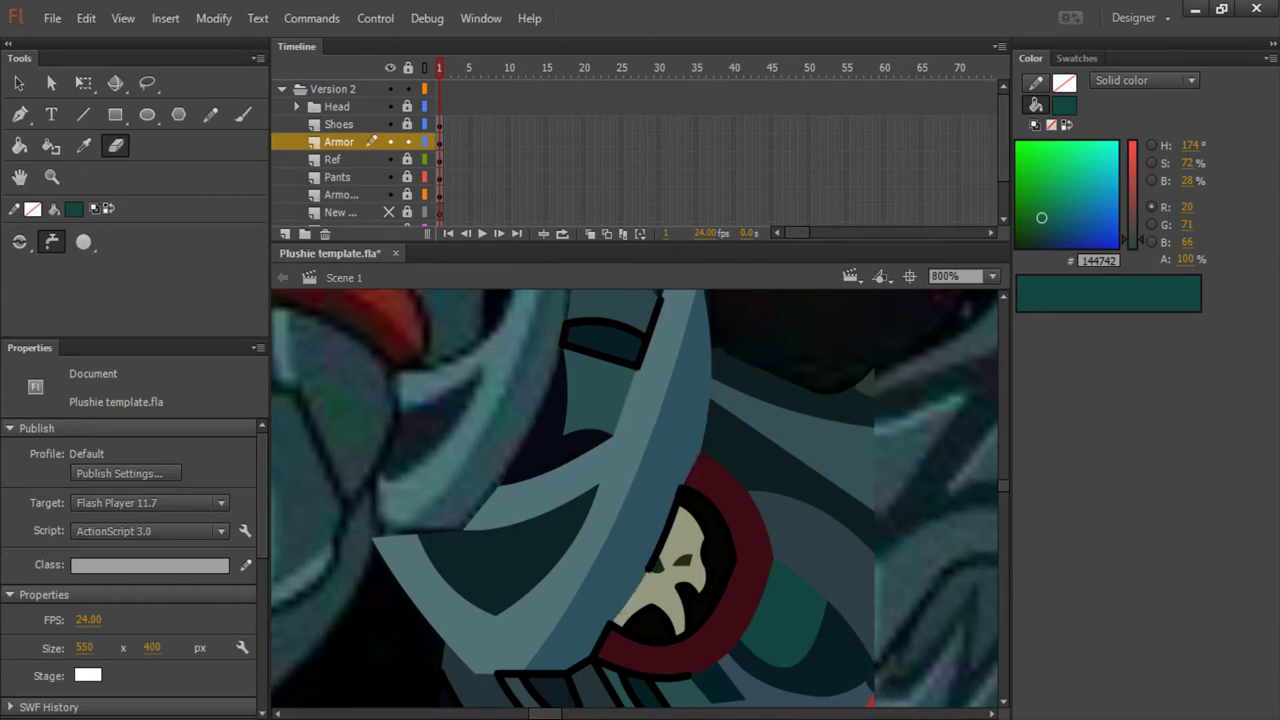
pyautogui.click(389, 159)
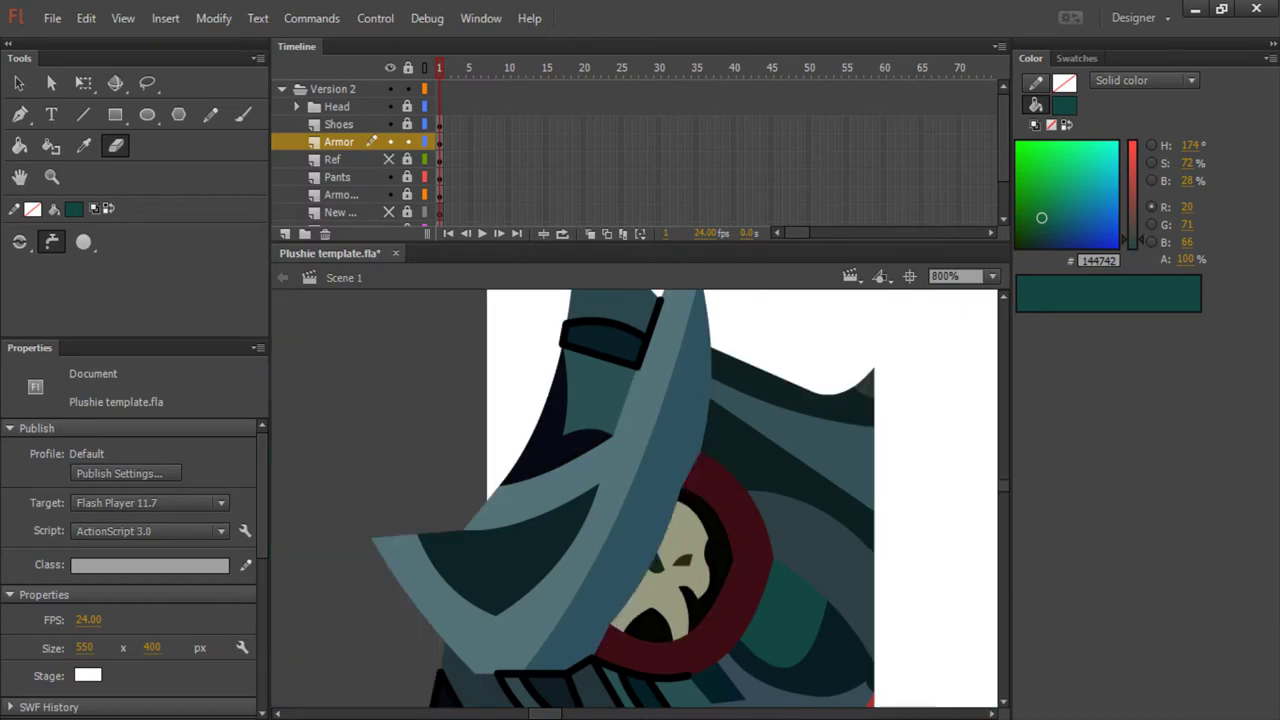
pyautogui.press('k')
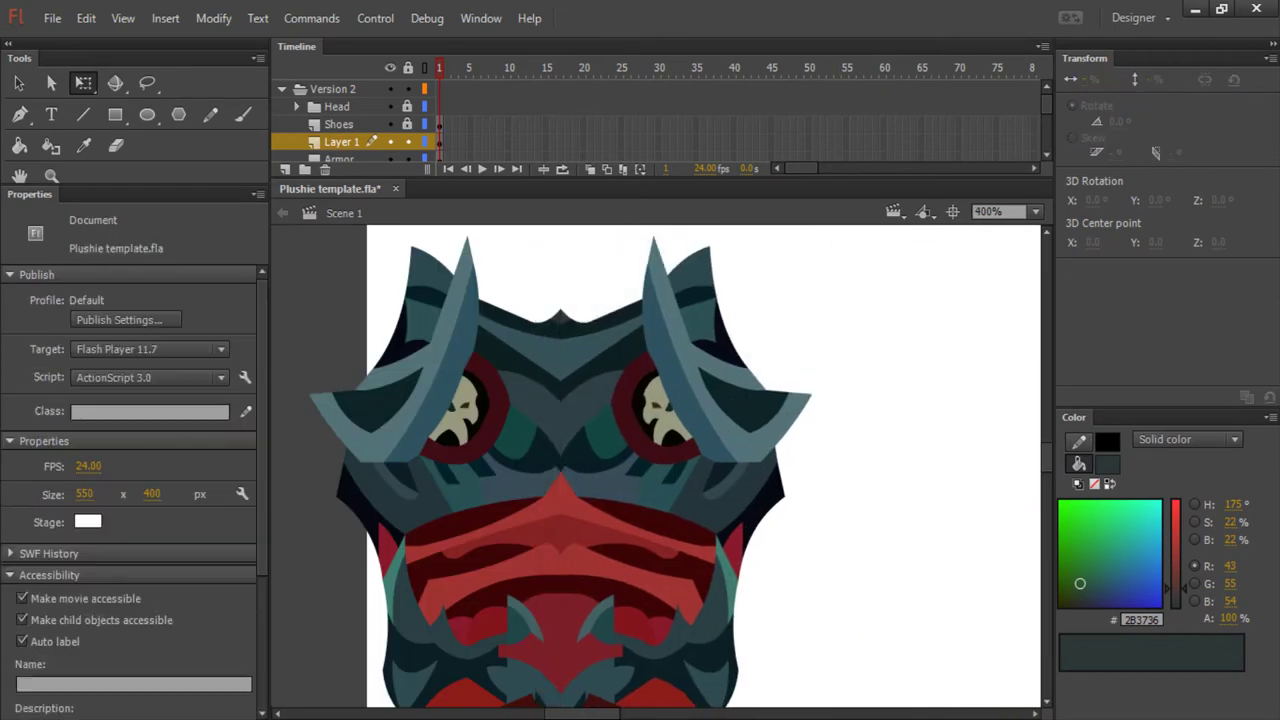
# Select the artwork of both mirrored chest armour halves on Layer 1 and the Armor layer
pyautogui.hotkey('ctrl', '-')
pyautogui.hotkey('ctrl', 'a')
pyautogui.hotkey('alt', 'm')
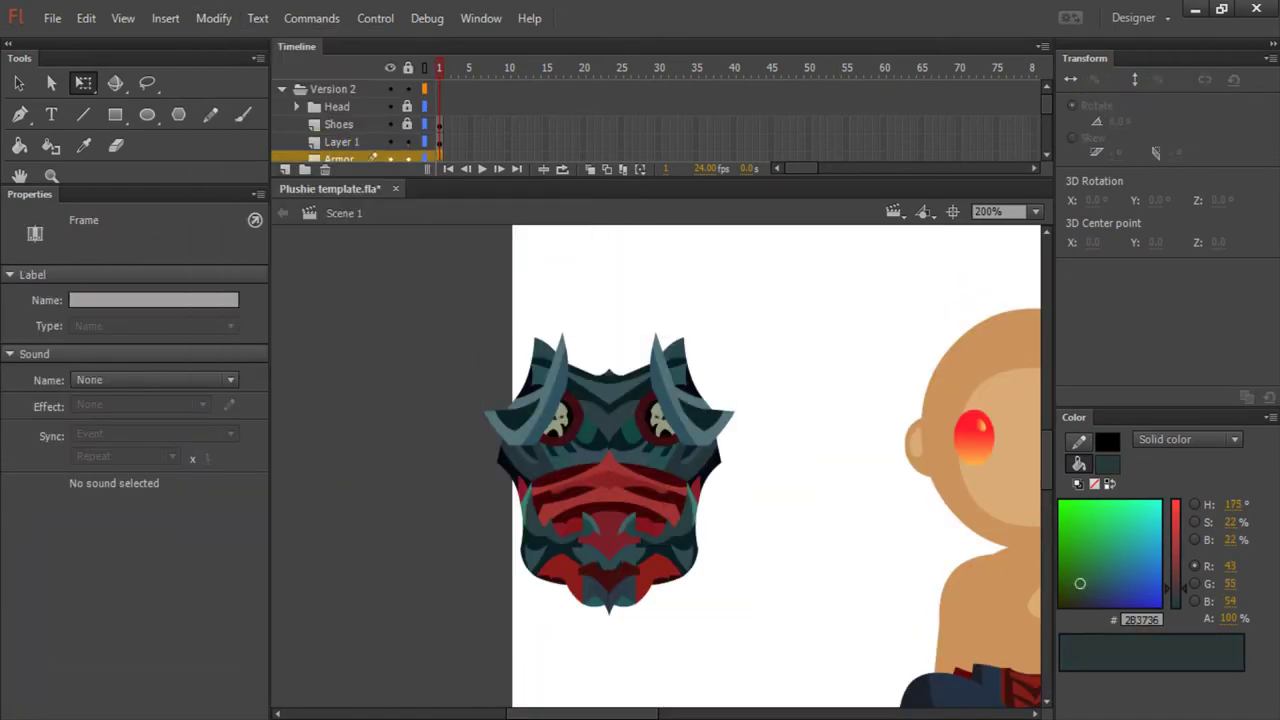
pyautogui.hotkey('ctrl', 'a')
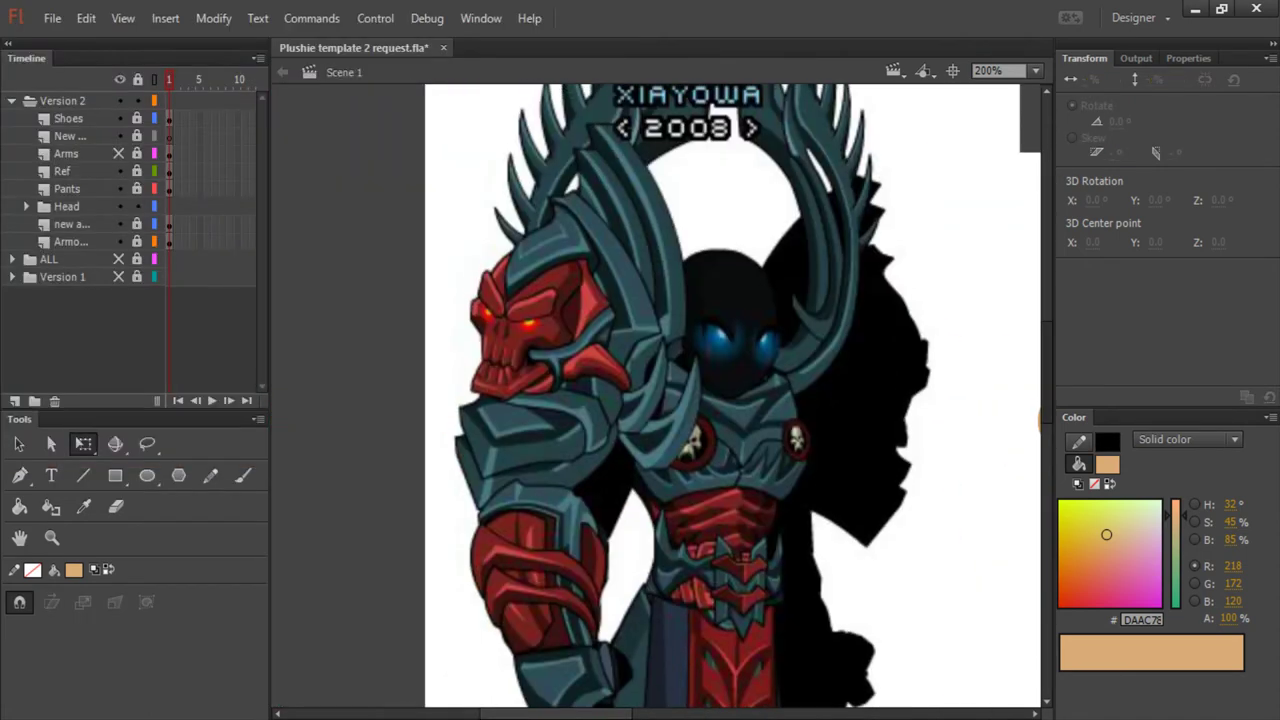
# Trace the skull pauldron's lower jaw, its back corner and the curved jaw hinge on the New layer with the Line tool
pyautogui.click(101, 135)
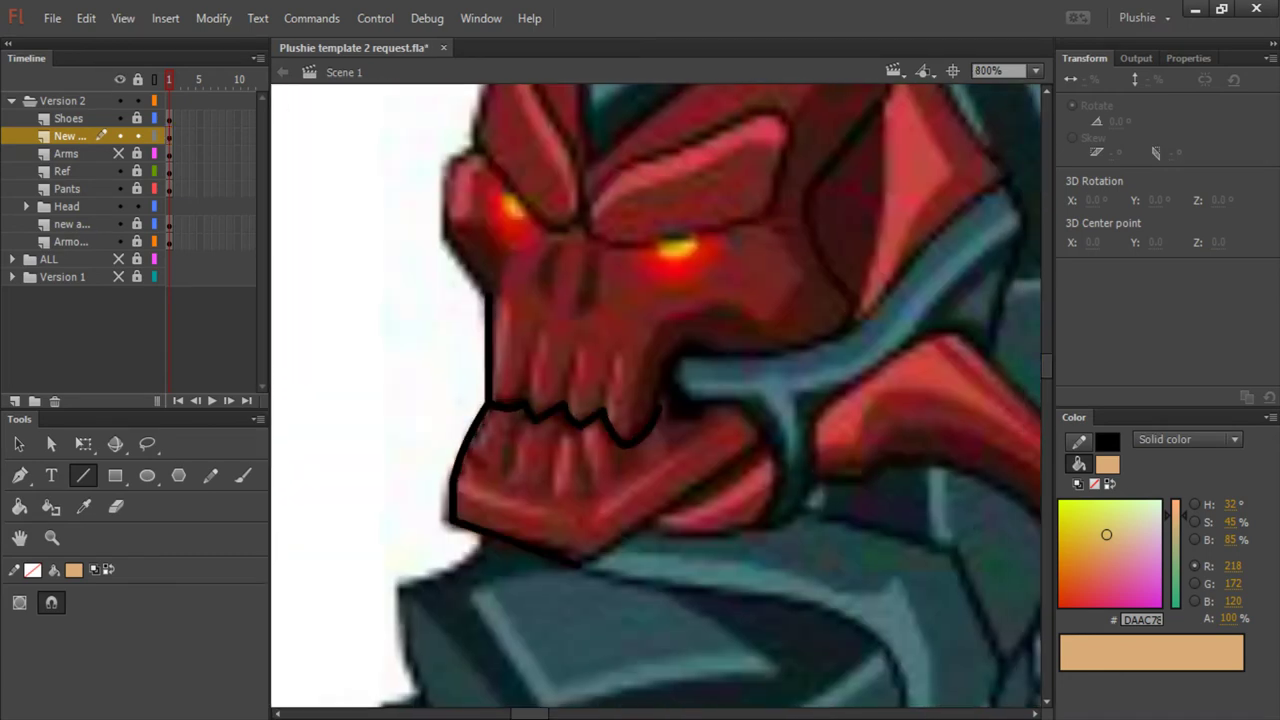
pyautogui.moveTo(580, 560); pyautogui.dragTo(763, 447)
pyautogui.moveTo(763, 447); pyautogui.dragTo(768, 532)
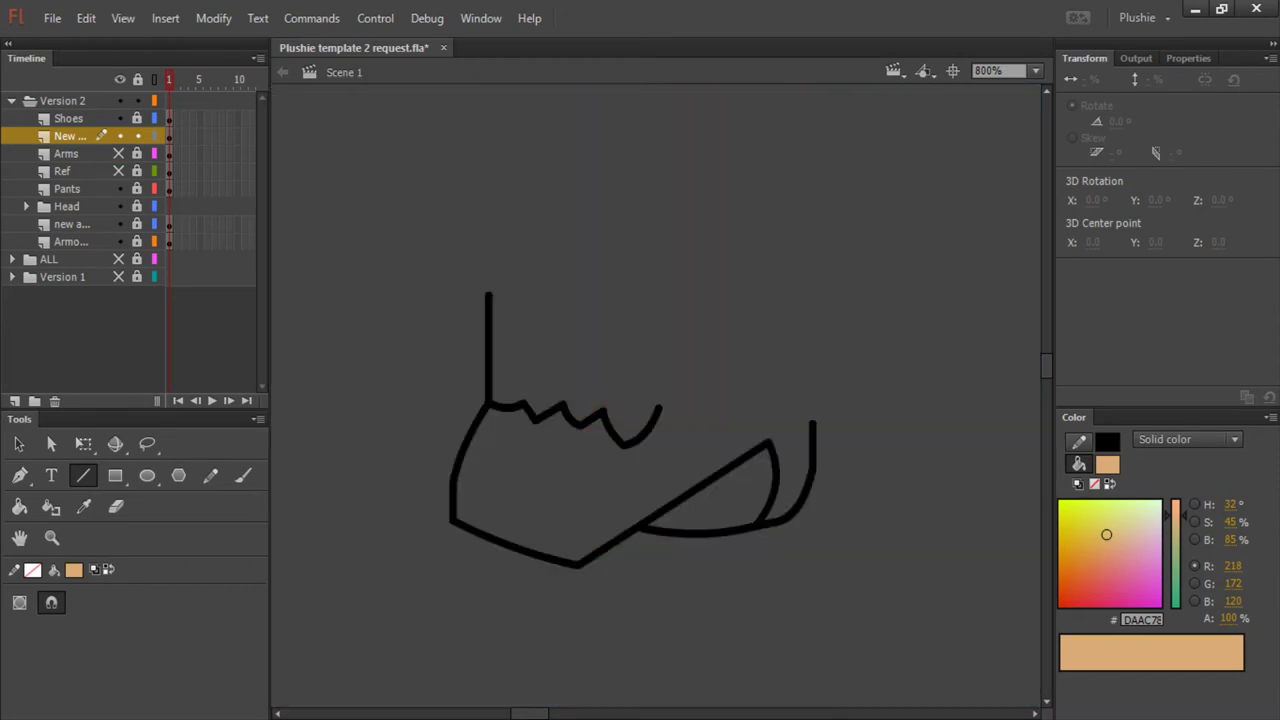
pyautogui.moveTo(738, 400); pyautogui.dragTo(760, 434)
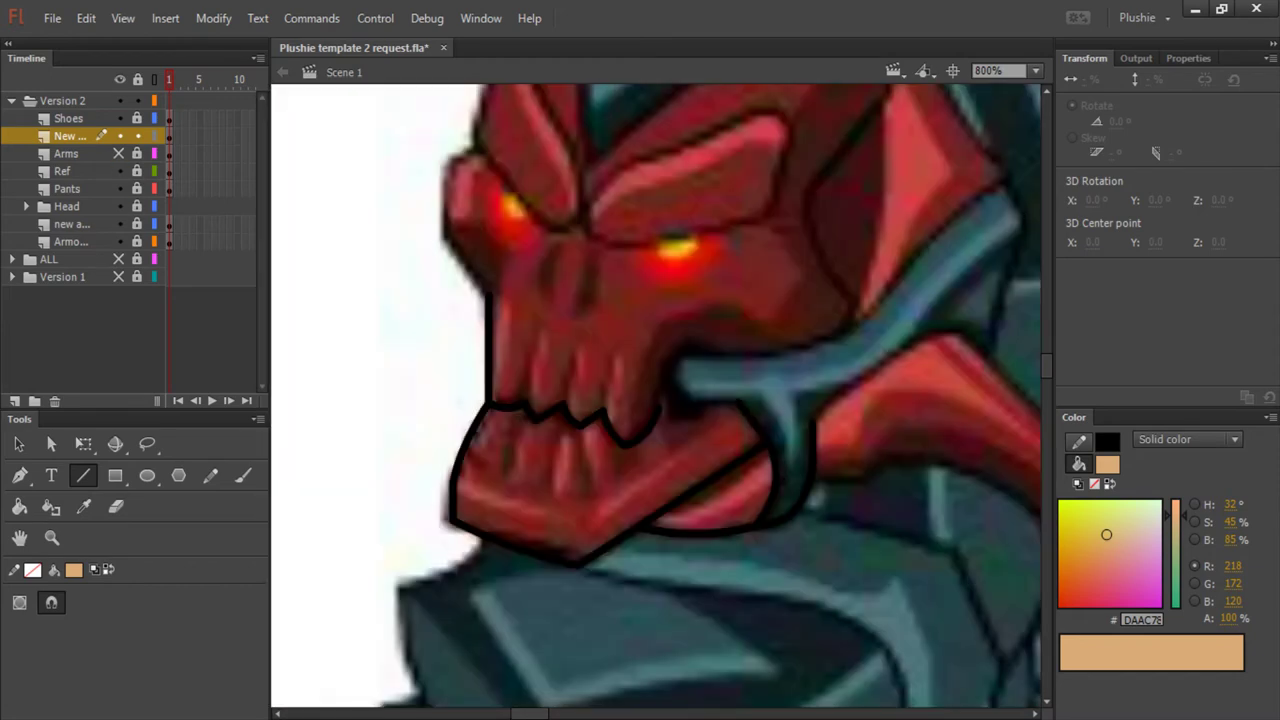
# Trace the skull's larger brow ridge as a closed shape with an inner highlight edge
pyautogui.scroll(3, 680, 380)
pyautogui.moveTo(620, 355); pyautogui.dragTo(757, 302)
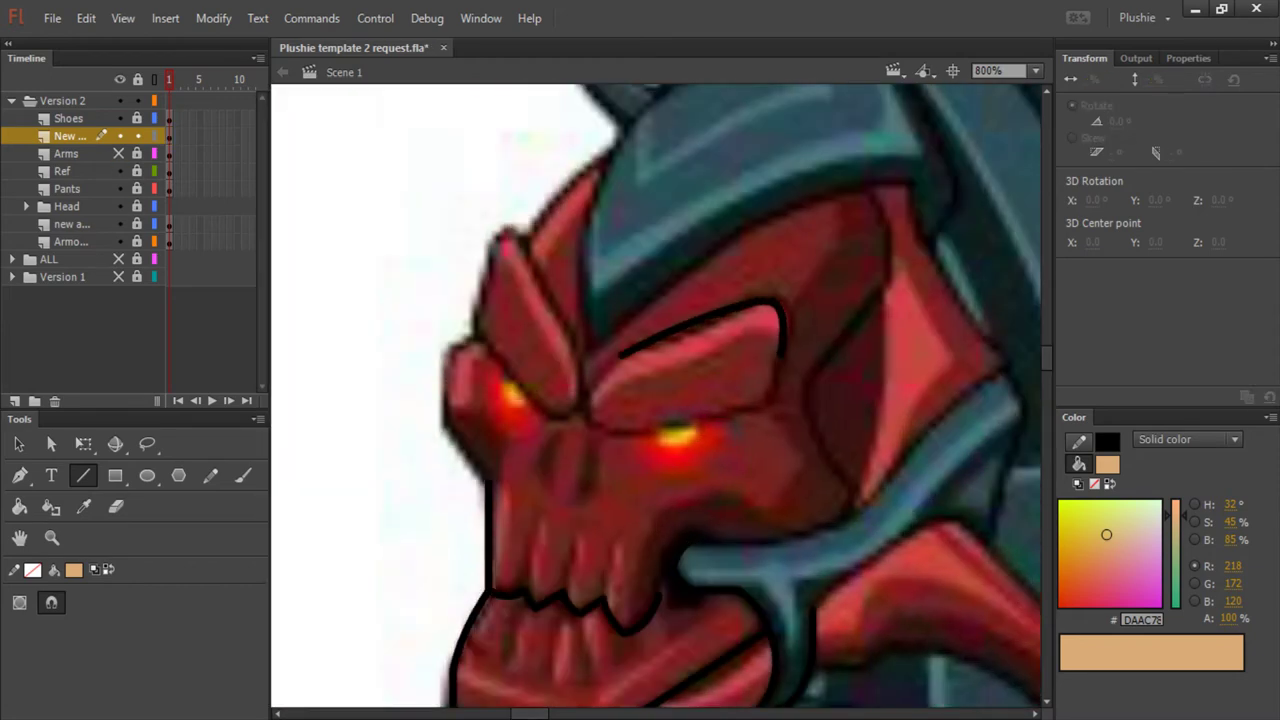
pyautogui.moveTo(620, 355)
pyautogui.mouseDown()
pyautogui.moveTo(590, 414)
pyautogui.moveTo(765, 410)
pyautogui.mouseUp()
pyautogui.moveTo(765, 410); pyautogui.dragTo(780, 340)
pyautogui.moveTo(590, 403); pyautogui.dragTo(780, 338)
# Trace the skull's narrow far brow with its highlight edge, plus the outer cheek and the back contour of the face
pyautogui.moveTo(505, 226); pyautogui.dragTo(574, 418)
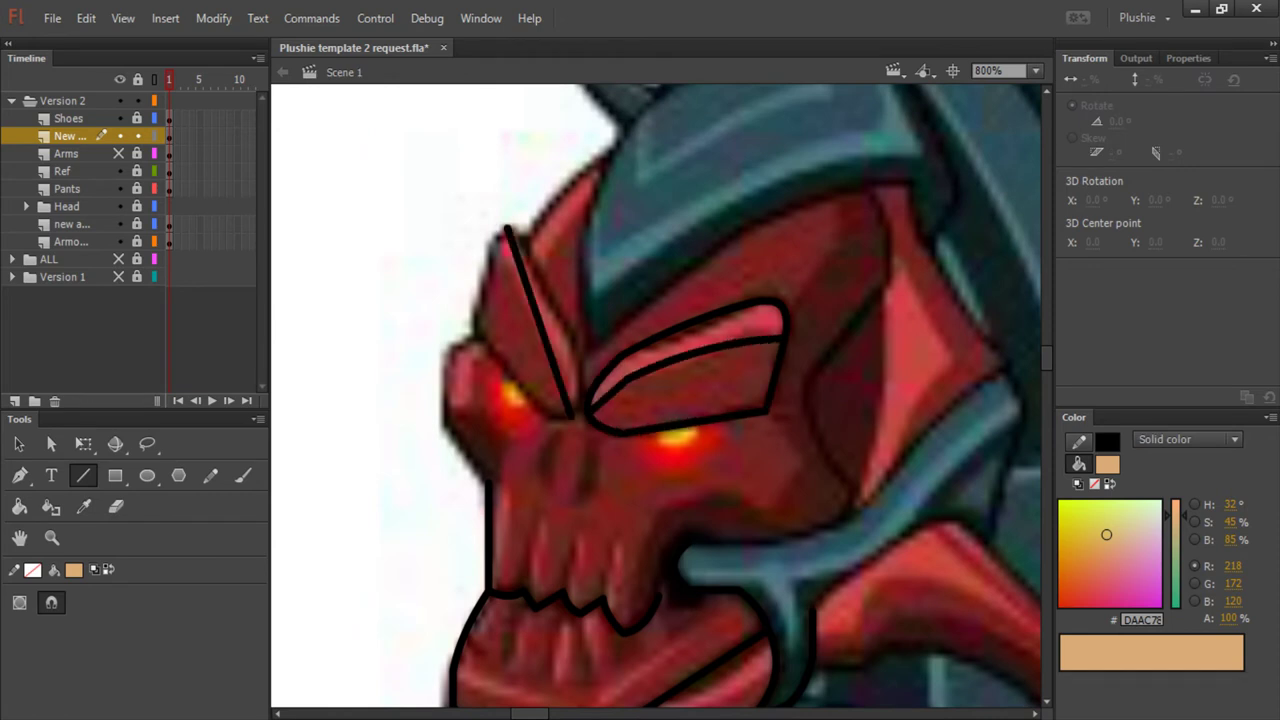
pyautogui.moveTo(540, 322); pyautogui.dragTo(565, 318)
pyautogui.moveTo(470, 328)
pyautogui.mouseDown()
pyautogui.moveTo(505, 228)
pyautogui.moveTo(572, 392)
pyautogui.mouseUp()
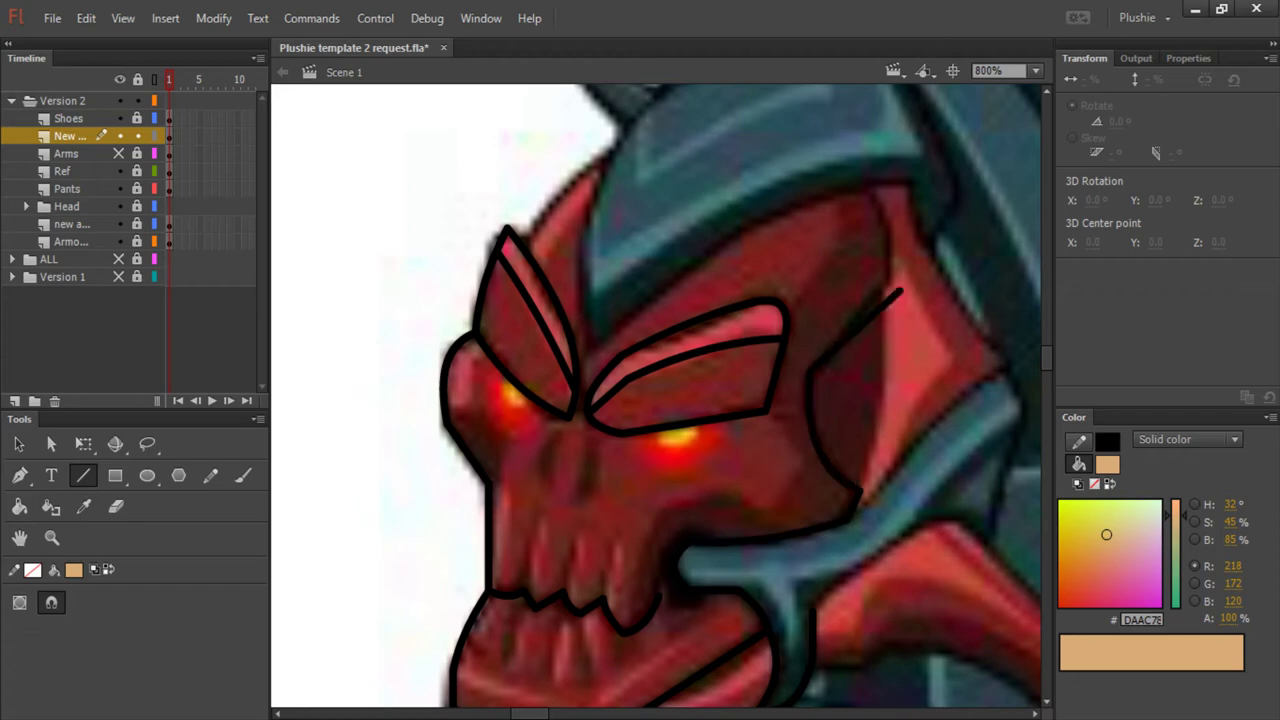
# Outline the skull's forehead below the helmet, fill the brows dark red with #B54147 highlights, and save the document
pyautogui.moveTo(885, 268)
pyautogui.mouseDown()
pyautogui.moveTo(872, 192)
pyautogui.moveTo(605, 158)
pyautogui.moveTo(590, 344)
pyautogui.mouseUp()
pyautogui.press('s')
pyautogui.hotkey('ctrl', 's')
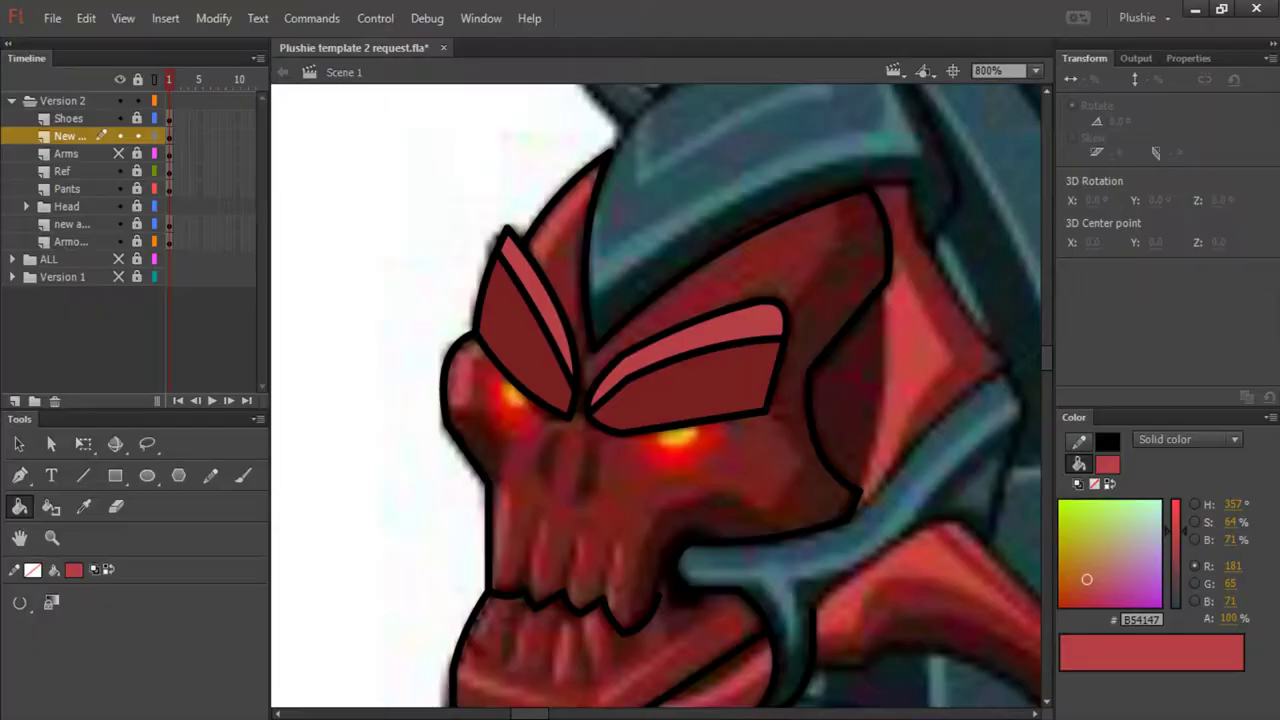
# Trace the skull's far eye and cheek shadow, and fill the cavity at the mouth corner with dark brown #3A120E
pyautogui.press('n')
pyautogui.moveTo(489, 355)
pyautogui.mouseDown()
pyautogui.moveTo(501, 428)
pyautogui.moveTo(553, 416)
pyautogui.mouseUp()
pyautogui.moveTo(492, 392); pyautogui.dragTo(484, 400)
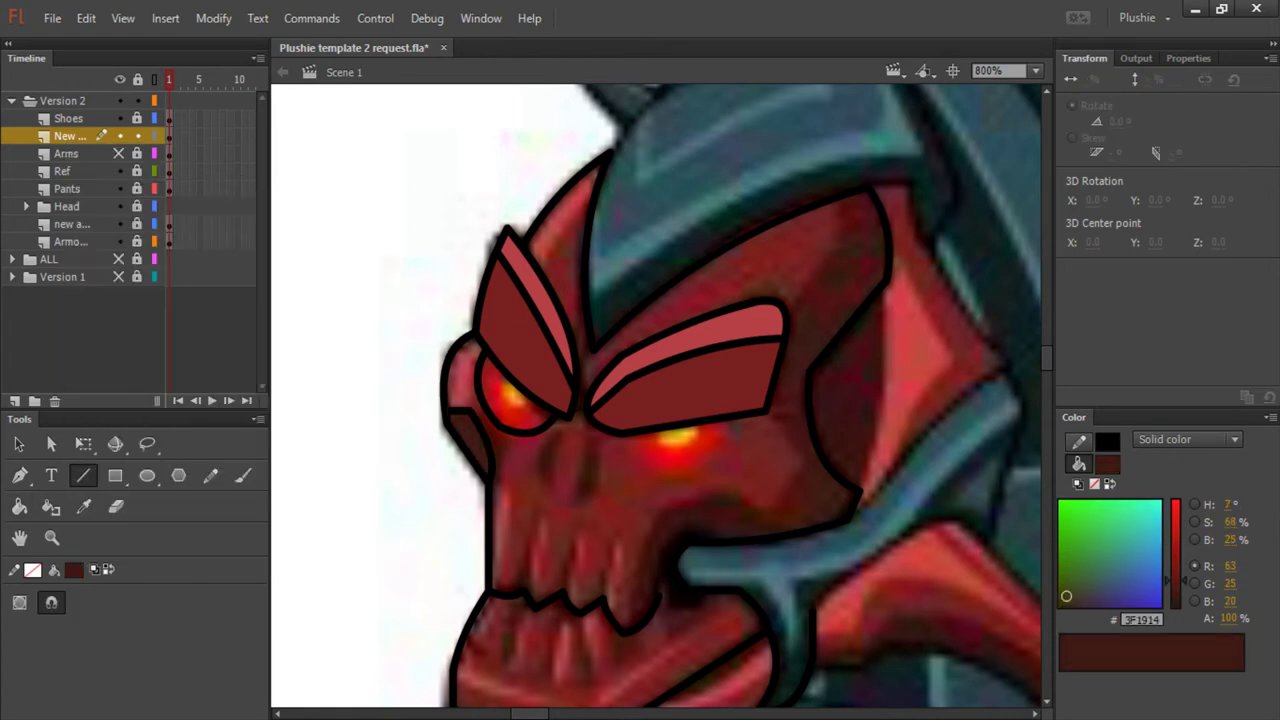
pyautogui.click(74, 569)
pyautogui.click(656, 600)
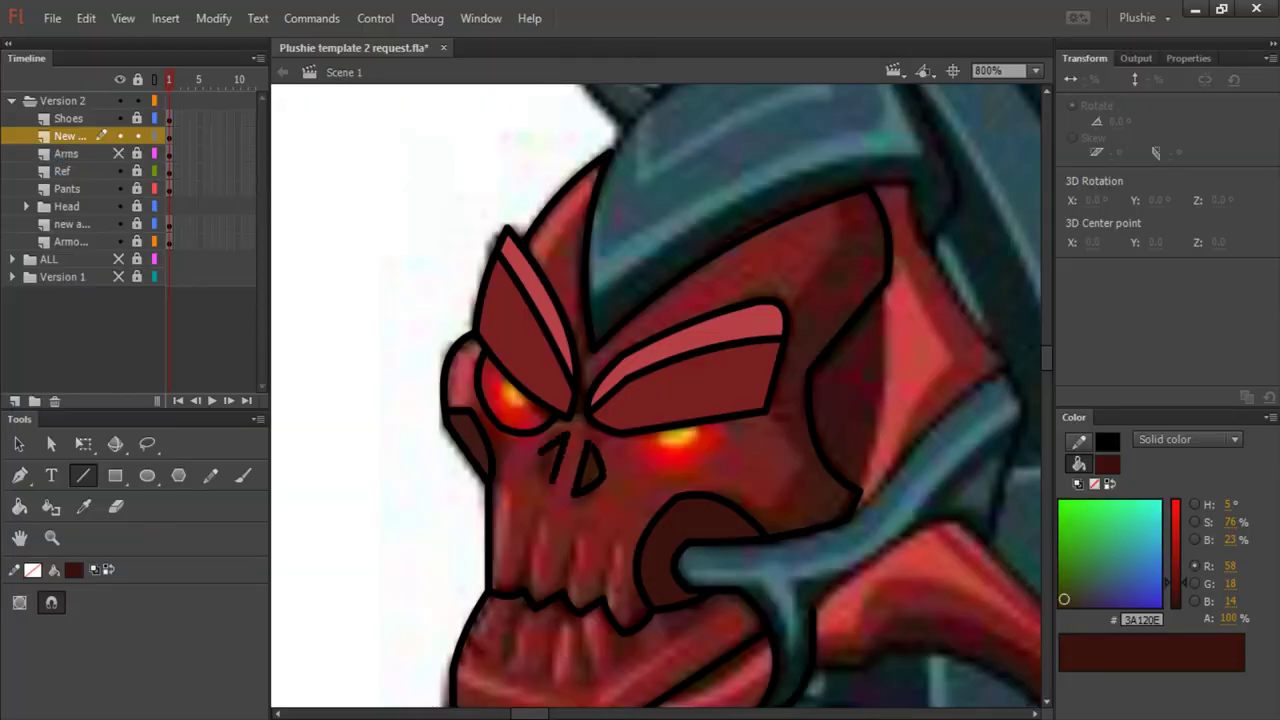
# Fill the skull's far eye with orange #FC863C
pyautogui.click(74, 569)
pyautogui.click(74, 569)
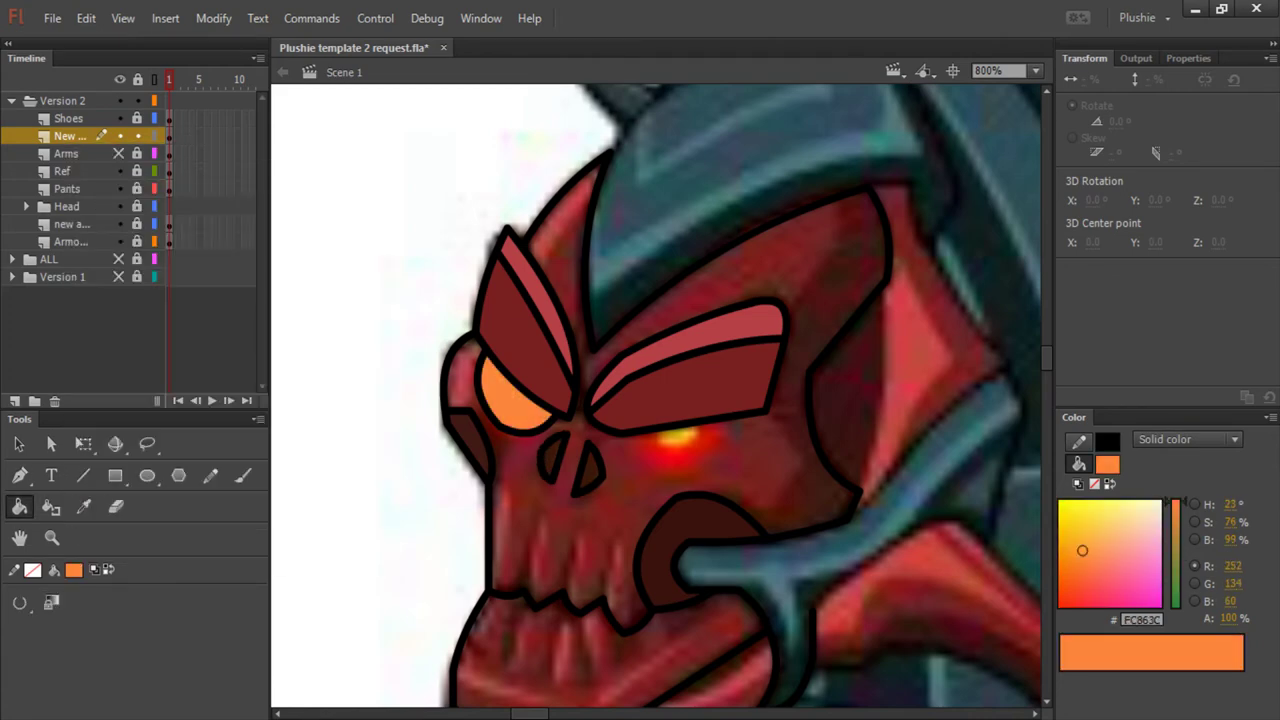
pyautogui.press('k')
pyautogui.click(440, 470)
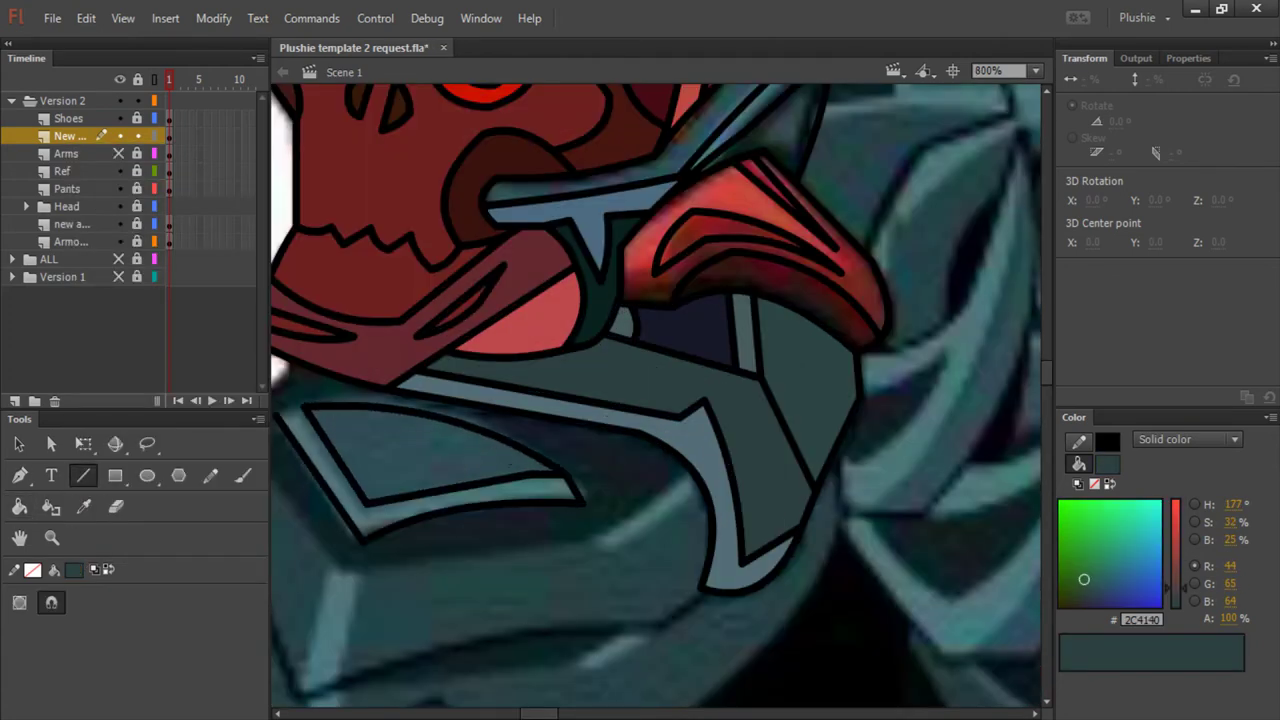
# Fill the raised panel of the shoulder plate below the jaw with teal #2F5057 and trace the plate's front upper edge
pyautogui.click(74, 569)
pyautogui.click(640, 470)
pyautogui.press('n')
pyautogui.hscroll(-5, 656, 400)
pyautogui.moveTo(470, 410)
pyautogui.mouseDown()
pyautogui.moveTo(556, 416)
pyautogui.moveTo(617, 573)
pyautogui.moveTo(858, 546)
pyautogui.mouseUp()
pyautogui.moveTo(858, 546); pyautogui.dragTo(956, 478)
# Trace the shoulder plate's side and bottom edges, its corner highlight strip and the small highlight near the back
pyautogui.moveTo(470, 414)
pyautogui.mouseDown()
pyautogui.moveTo(478, 484)
pyautogui.moveTo(570, 700)
pyautogui.mouseUp()
pyautogui.moveTo(570, 700)
pyautogui.mouseDown()
pyautogui.moveTo(920, 630)
pyautogui.moveTo(966, 584)
pyautogui.mouseUp()
pyautogui.moveTo(628, 576); pyautogui.dragTo(598, 700)
pyautogui.moveTo(858, 548); pyautogui.dragTo(966, 488)
# Fill the shoulder plate's faces with dark teals and its highlight strips with #4A757C, and save the document
pyautogui.press('k')
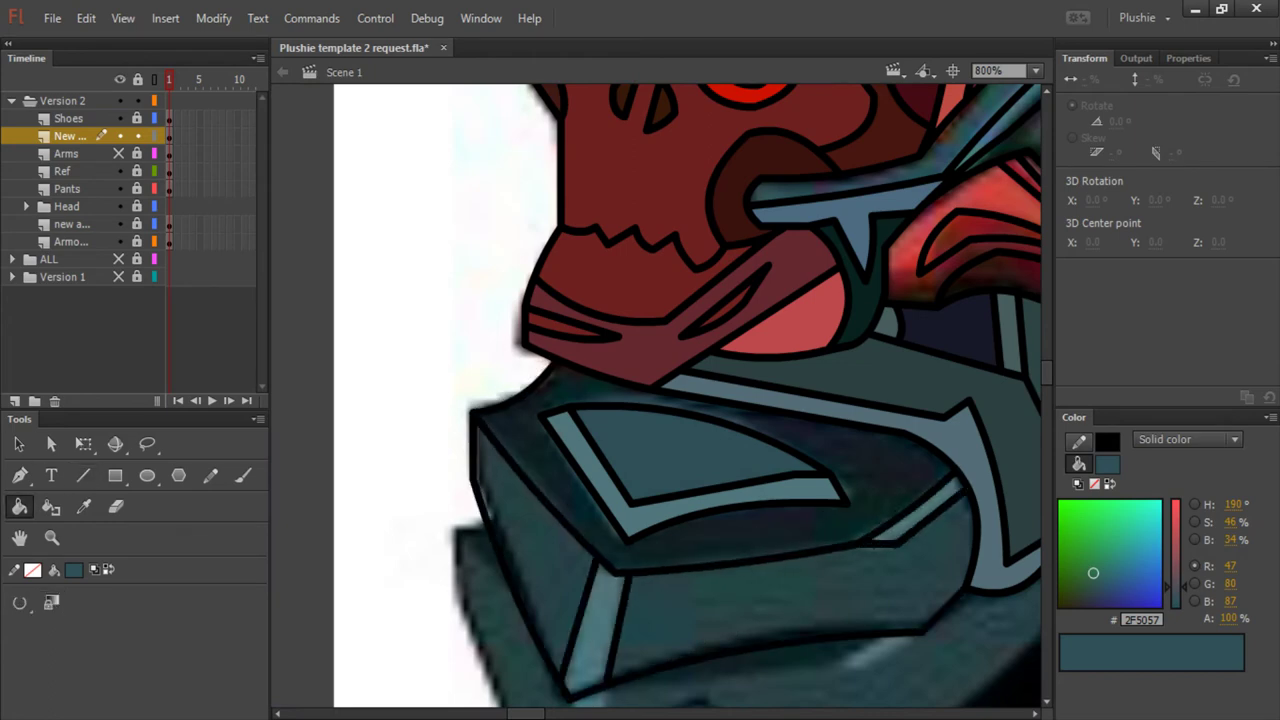
pyautogui.click(74, 569)
pyautogui.click(660, 402)
pyautogui.hotkey('ctrl', 's')
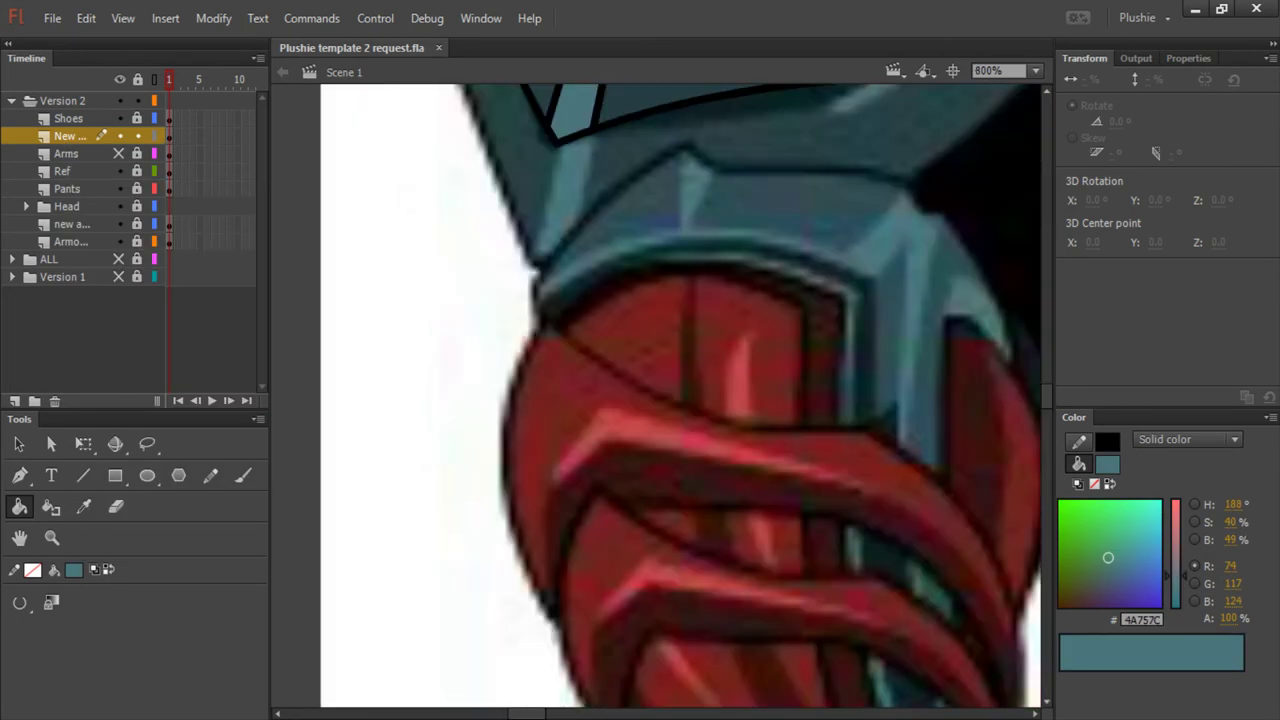
# Trace the second shoulder plate underneath, with its pointed front corner, corner strip and lower edge above the forearm guard
pyautogui.press('n')
pyautogui.moveTo(474, 351); pyautogui.dragTo(441, 356)
pyautogui.moveTo(441, 356); pyautogui.dragTo(548, 648)
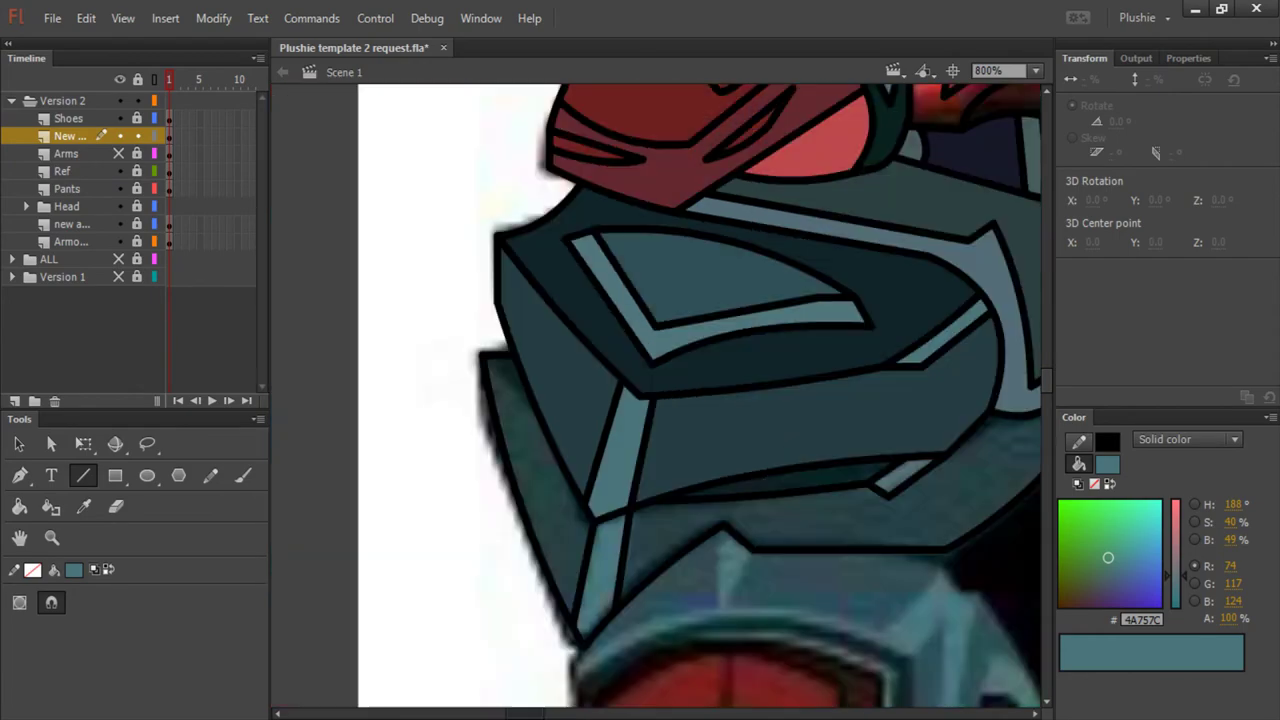
# Fill the lower shoulder plate with dark teal, its highlight strips with #487982 and its recess with #052321
pyautogui.press('k')
pyautogui.click(73, 569)
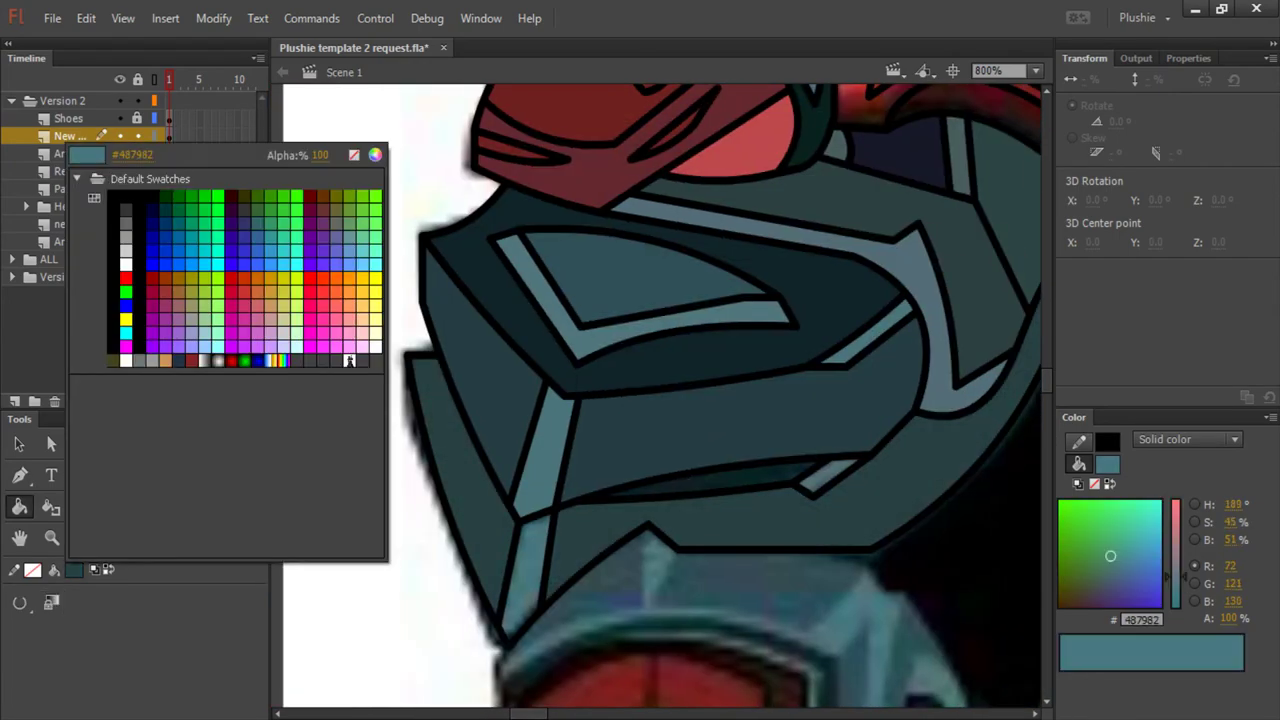
pyautogui.click(990, 520)
# Trace the upper part of the red forearm guard, with its side curves, inner panels and small pointed highlight
pyautogui.hotkey('ctrl', '-')
pyautogui.hotkey('ctrl', '-')
pyautogui.hotkey('ctrl', '=')
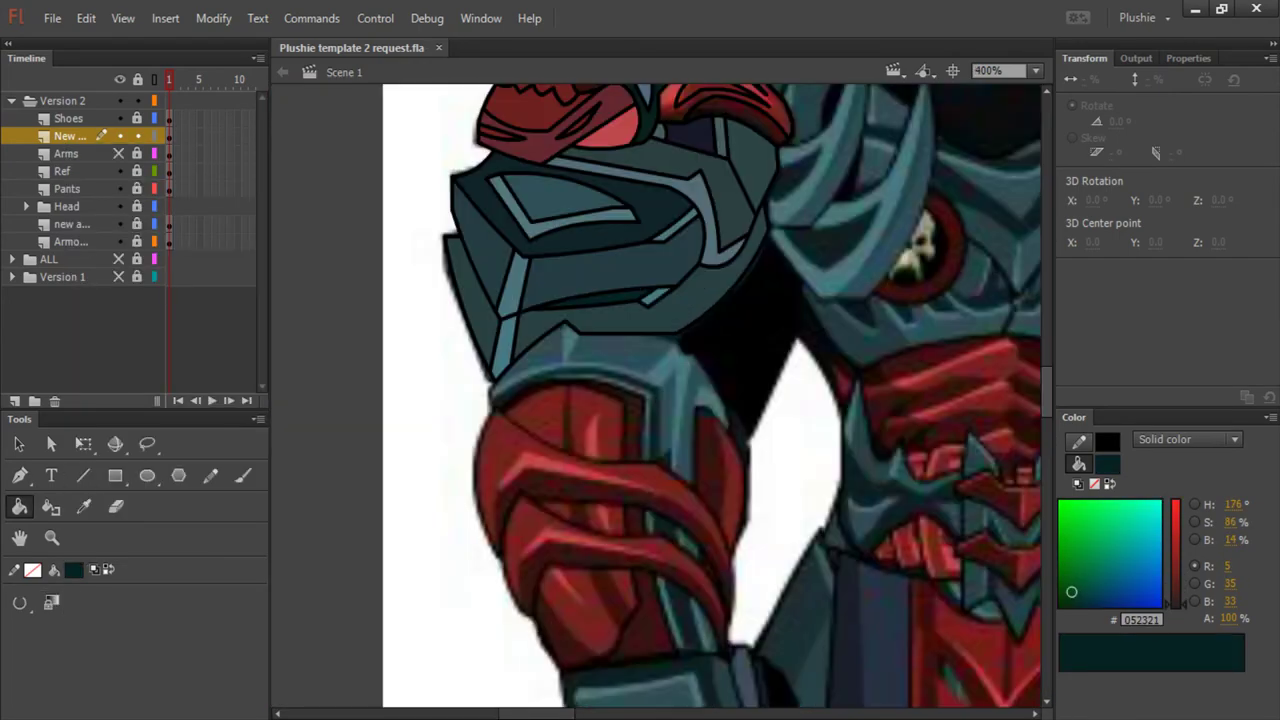
pyautogui.hotkey('ctrl', '-')
pyautogui.hotkey('ctrl', '=')
pyautogui.hotkey('ctrl', '=')
pyautogui.press('n')
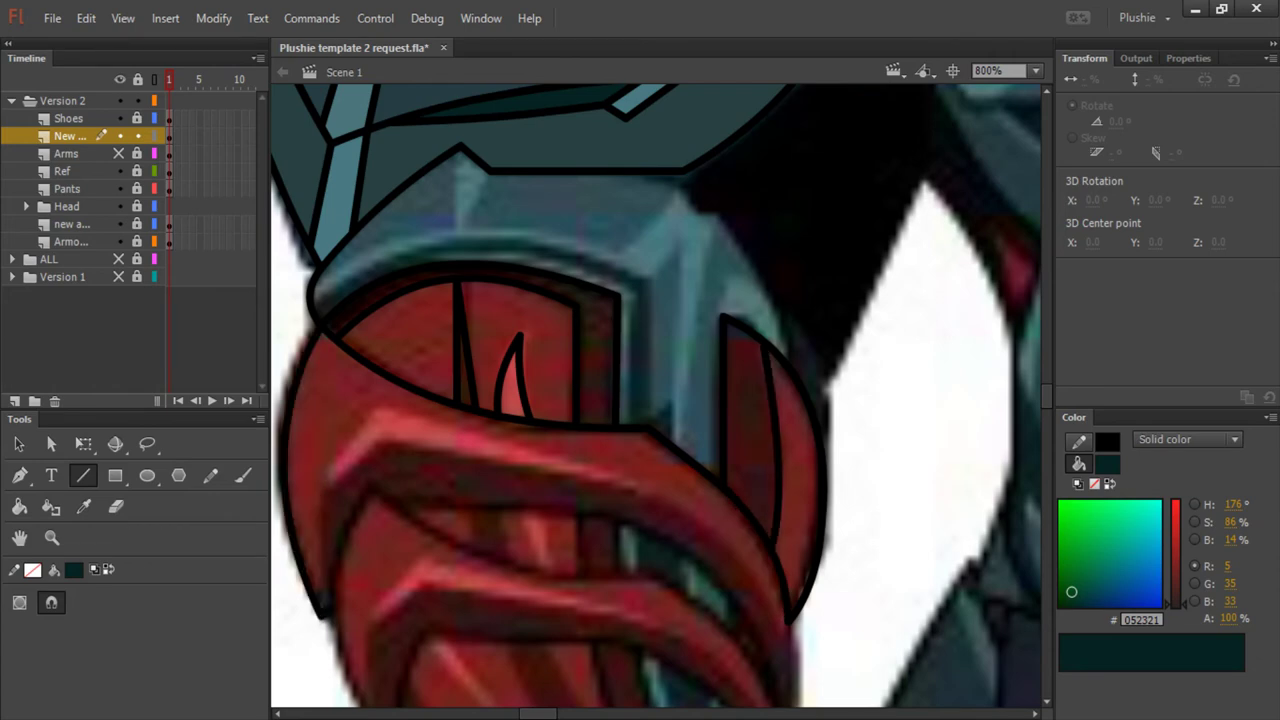
# Trace the forearm guard's two curved bands with their highlights, and the panels and strips beneath them
pyautogui.moveTo(669, 557); pyautogui.dragTo(660, 532)
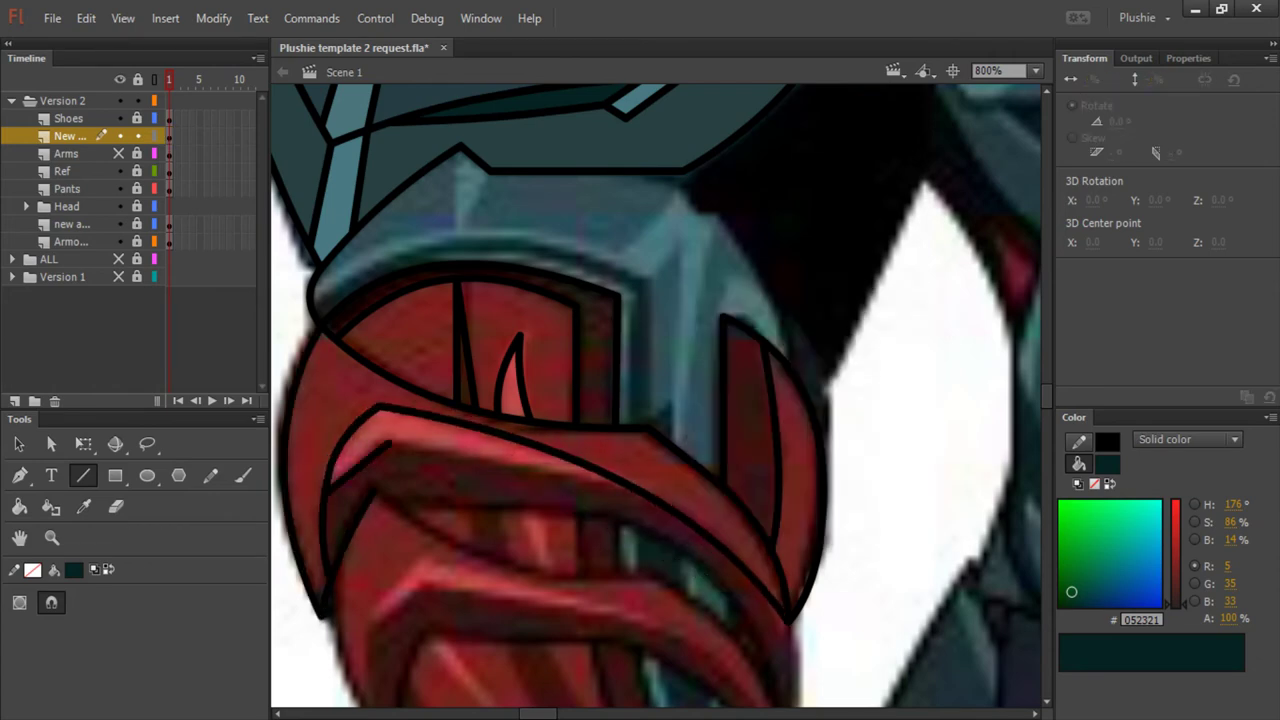
pyautogui.scroll(-3, 656, 396)
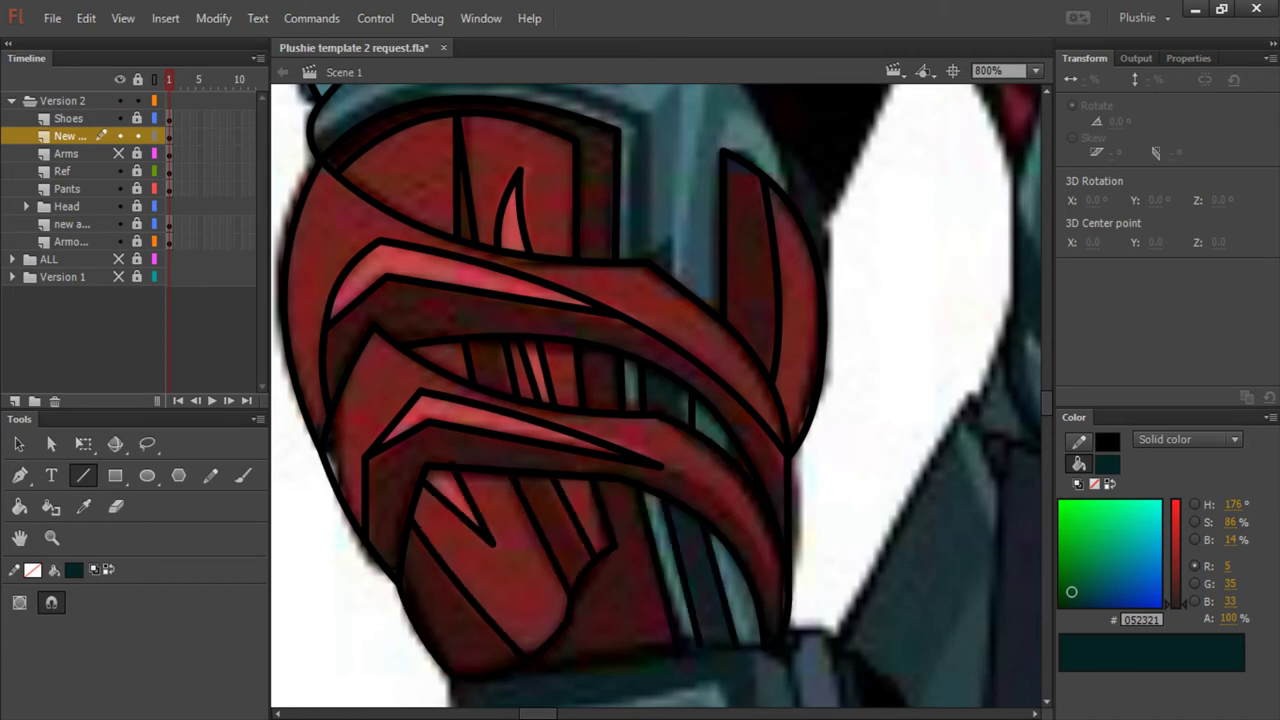
pyautogui.scroll(-10, 656, 396)
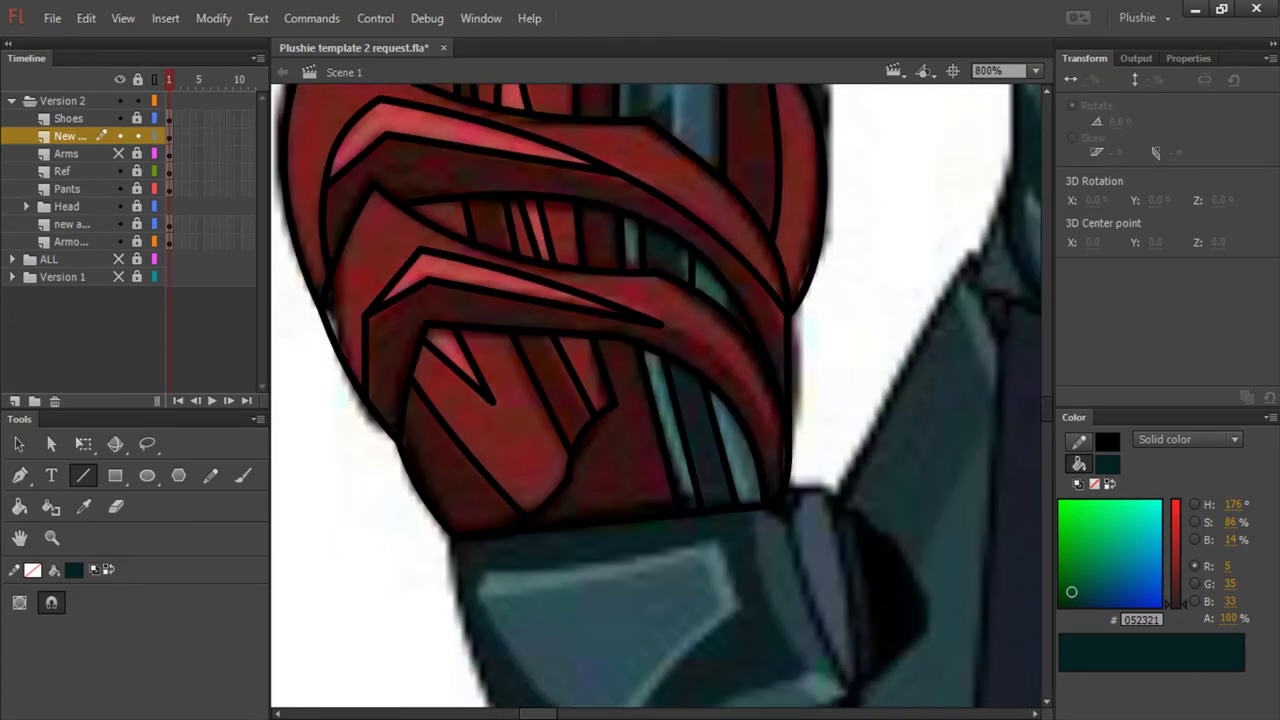
# Fill the highlights on the forearm guard's bands and upper panel with light red #C54648
pyautogui.hotkey('ctrl', '-')
pyautogui.hotkey('ctrl', '-')
pyautogui.hotkey('ctrl', '-')
pyautogui.hotkey('ctrl', '-')
pyautogui.hotkey('ctrl', '=')
pyautogui.hotkey('ctrl', '=')
pyautogui.hotkey('ctrl', '=')
pyautogui.hotkey('ctrl', '=')
pyautogui.press('k')
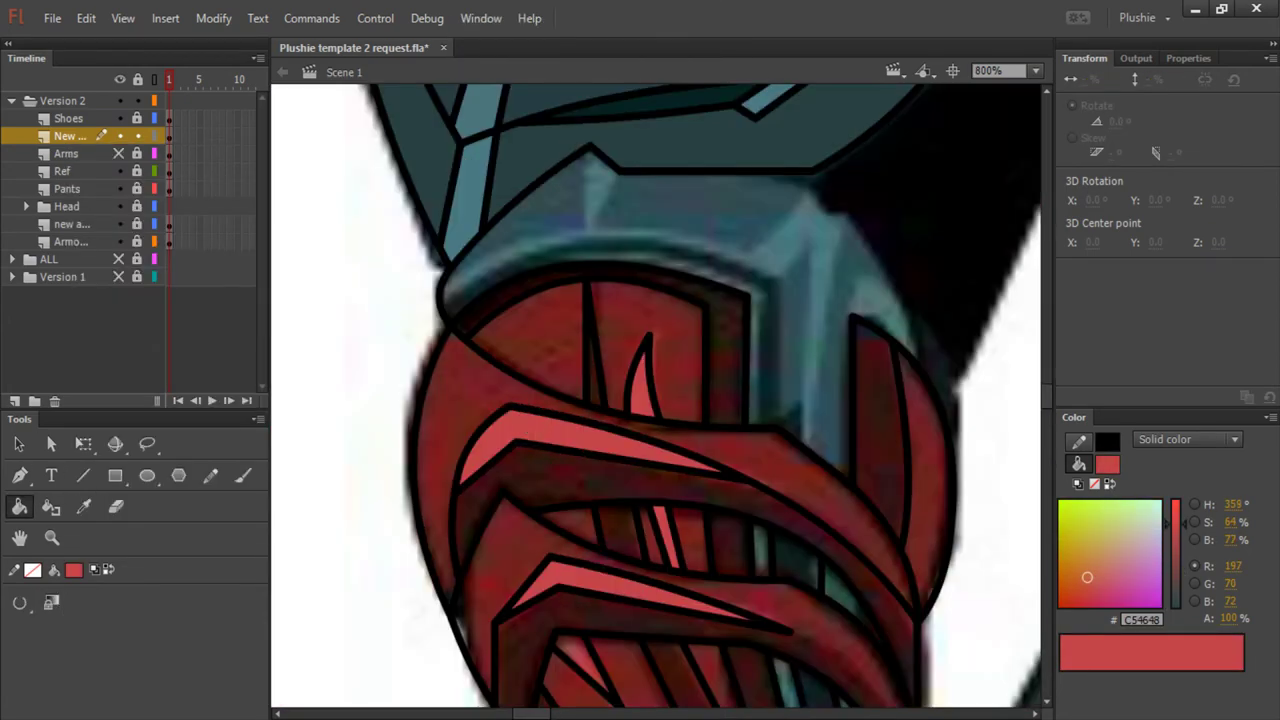
# Fill the forearm guard's bands and upper panels with dark reds such as #722319
pyautogui.click(73, 569)
pyautogui.click(540, 600)
pyautogui.click(73, 569)
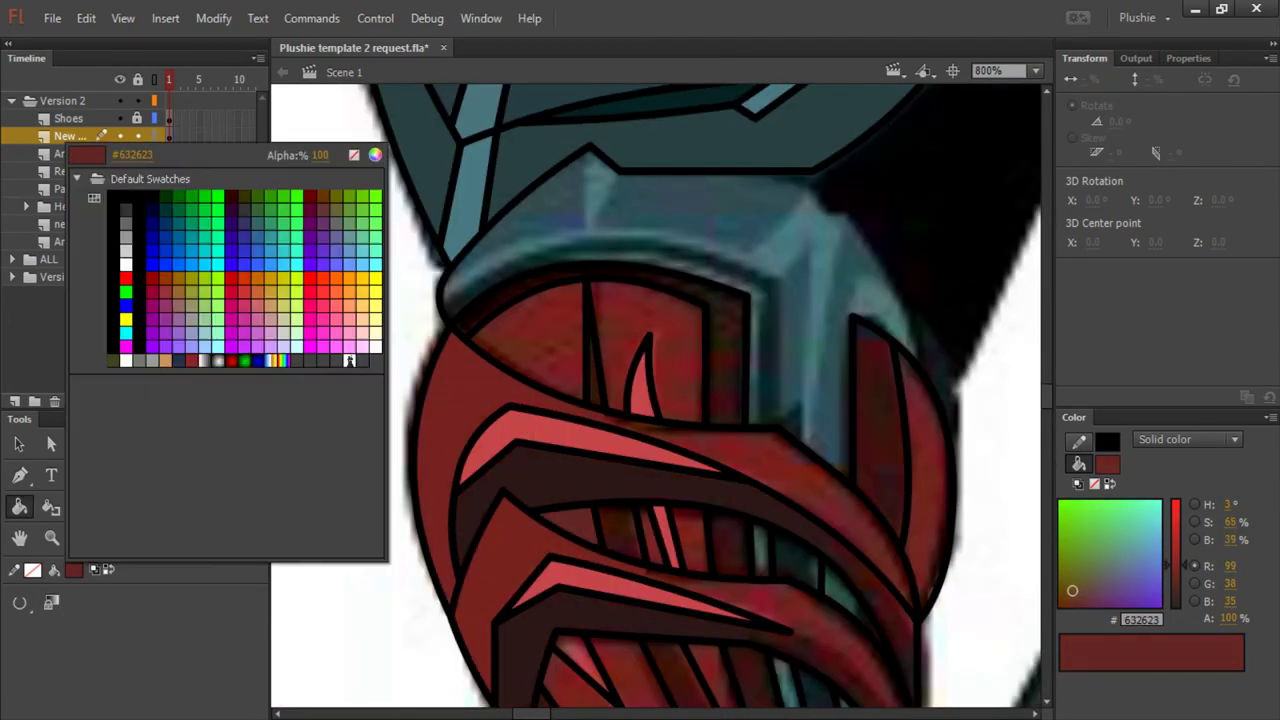
pyautogui.click(540, 660)
pyautogui.click(73, 569)
pyautogui.click(880, 420)
# Trace the rim around the forearm guard's upper red panels and fill it with dark teal #072C2B
pyautogui.press('n')
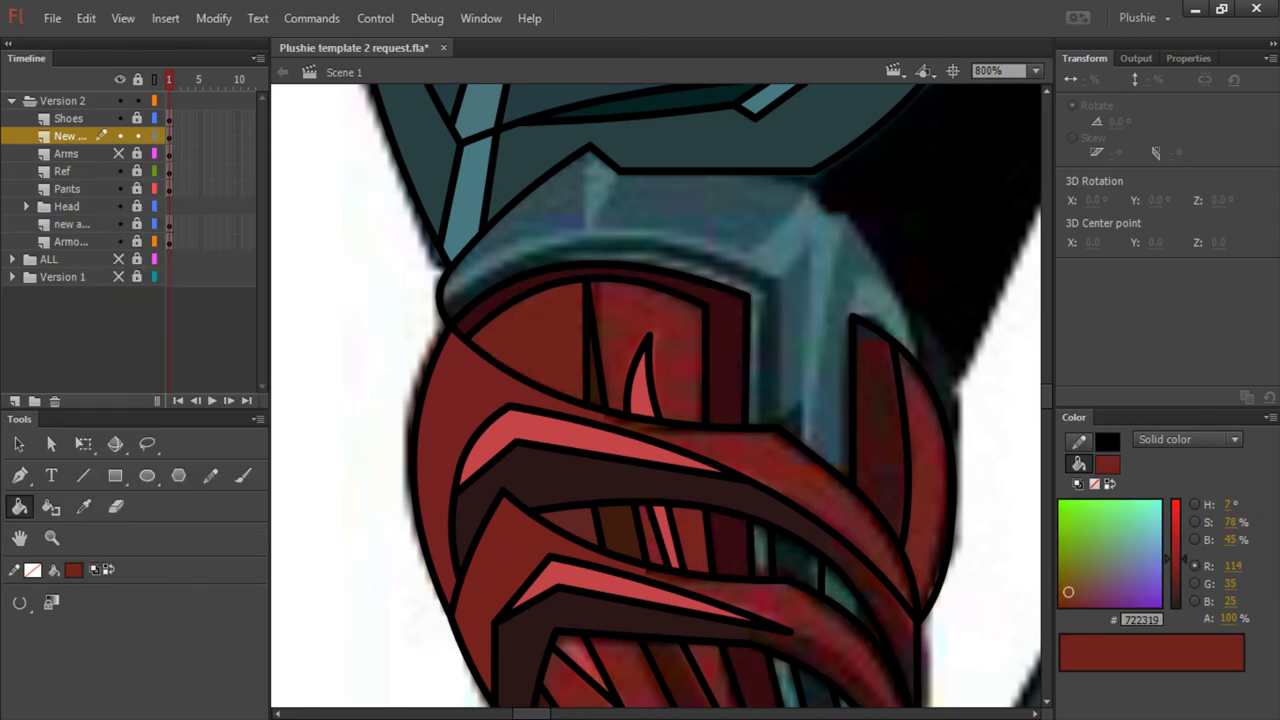
pyautogui.hotkey('ctrl', 's')
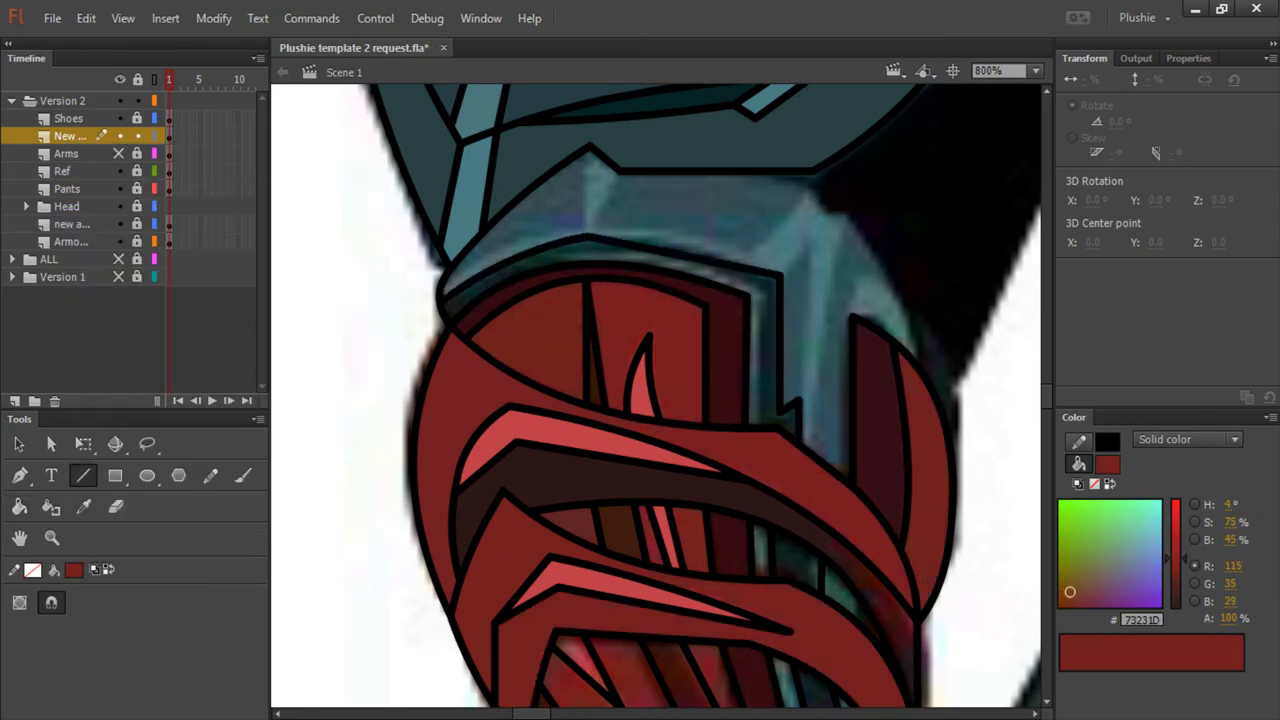
pyautogui.click(73, 569)
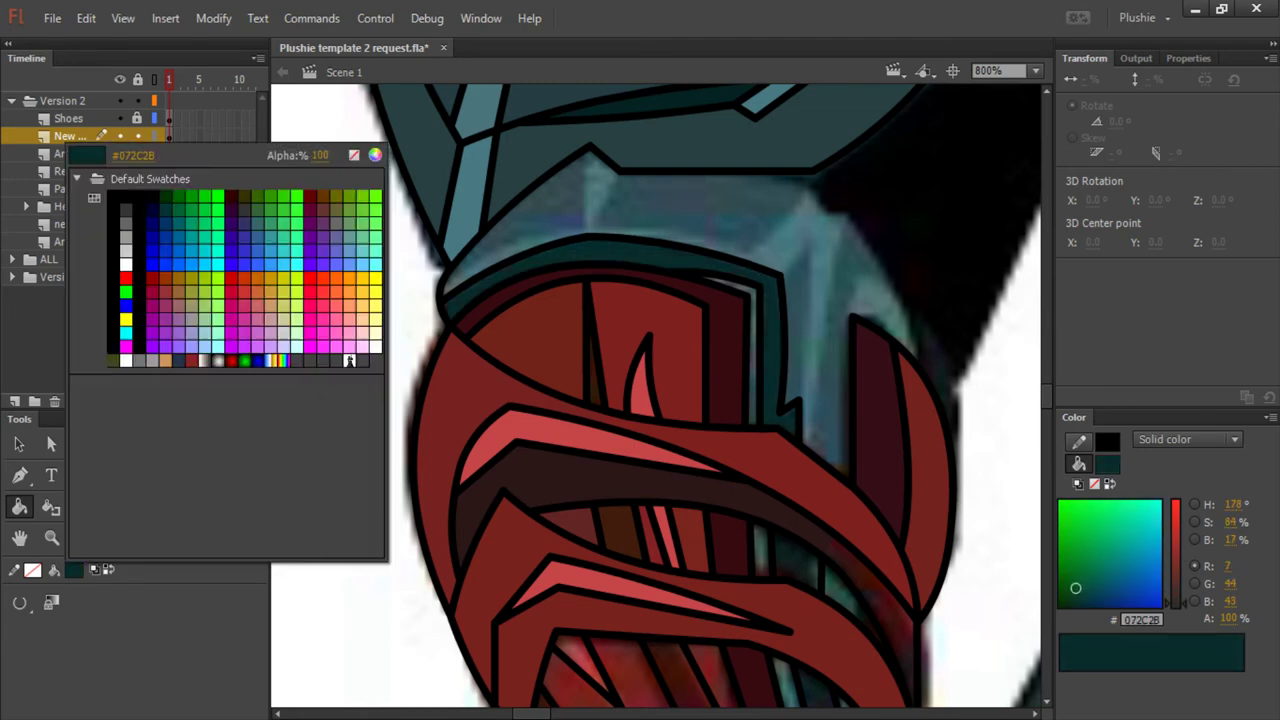
# Fill the narrow strips behind the red bands with blue-grey and teal, and the upper band's underside with #2B1716
pyautogui.click(762, 550)
pyautogui.click(73, 569)
pyautogui.click(790, 580)
pyautogui.click(73, 569)
pyautogui.click(640, 480)
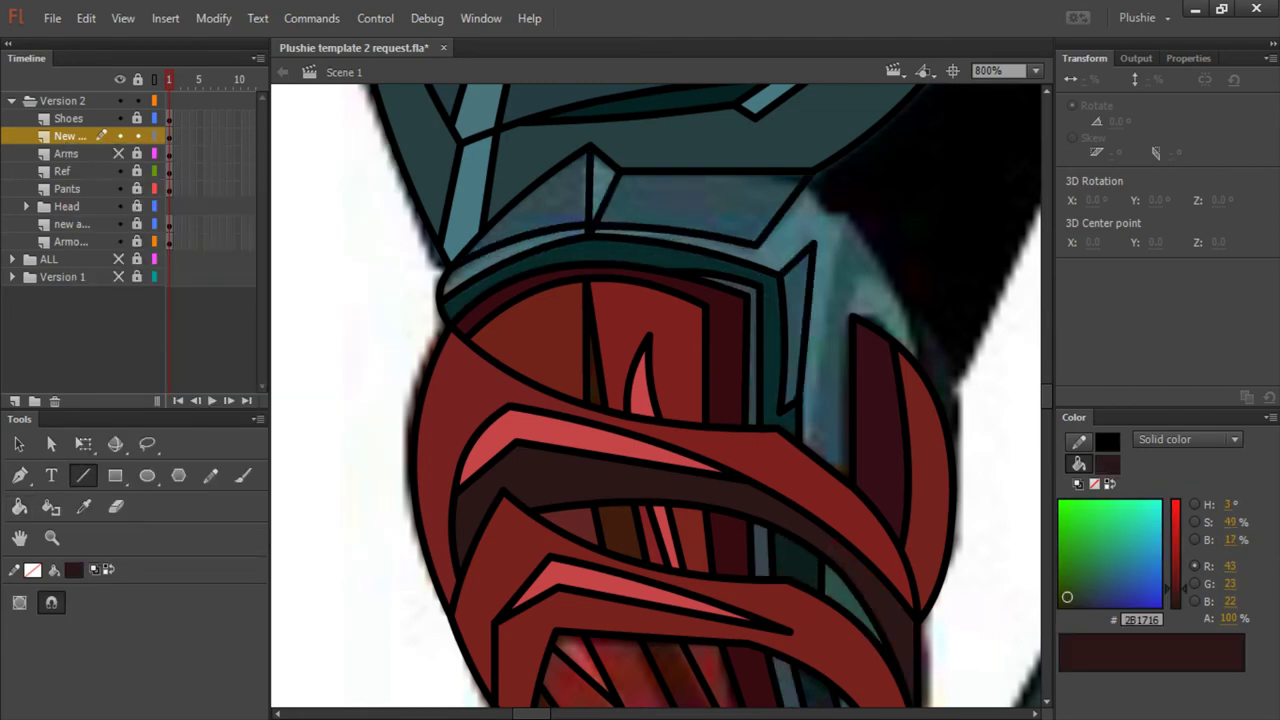
# Trace the faces and highlight strips of the cuff below the shoulder plate and fill them with teals such as #2F5059
pyautogui.click(73, 569)
pyautogui.click(690, 210)
pyautogui.scroll(3, 656, 396)
pyautogui.press('k')
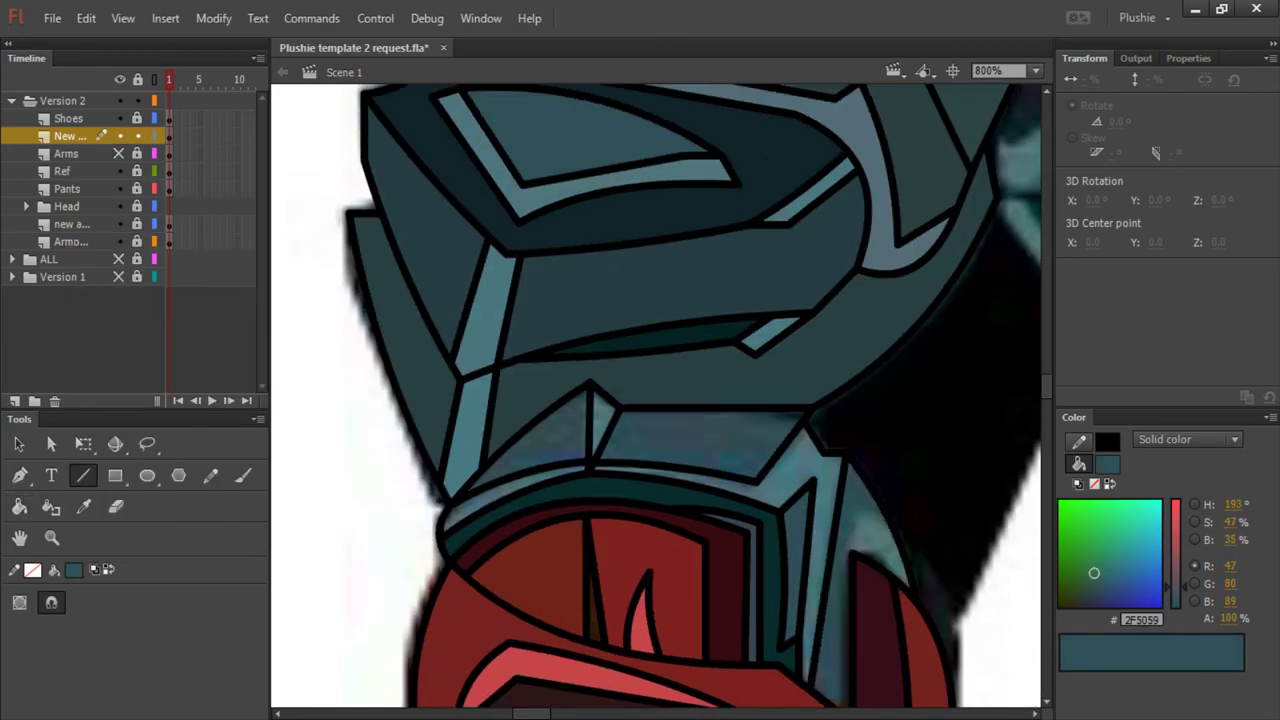
pyautogui.moveTo(1089, 575); pyautogui.dragTo(1105, 558)
pyautogui.scroll(-5, 604, 402)
# Fill the lower forearm panels with #75221B and darker reds, and the strips beside them with teals such as #102228
pyautogui.click(73, 569)
pyautogui.click(640, 330)
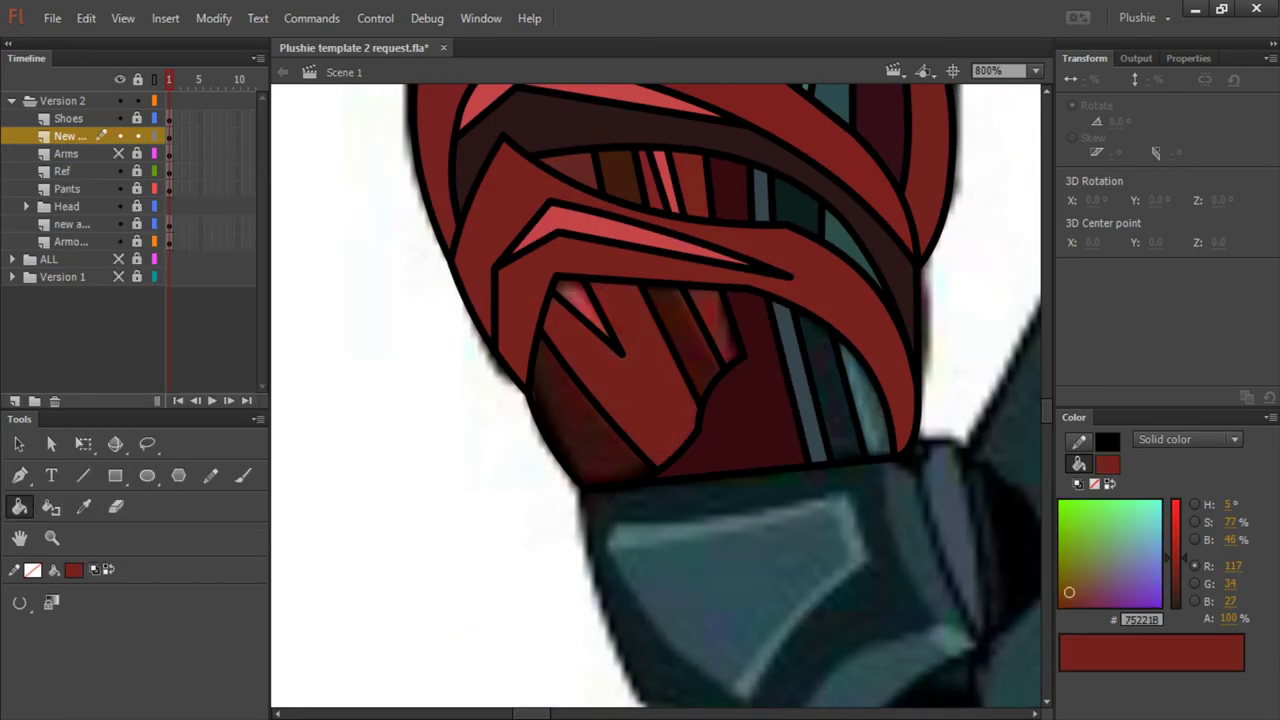
pyautogui.click(73, 569)
pyautogui.click(600, 420)
pyautogui.click(73, 569)
pyautogui.click(349, 360)
pyautogui.click(73, 569)
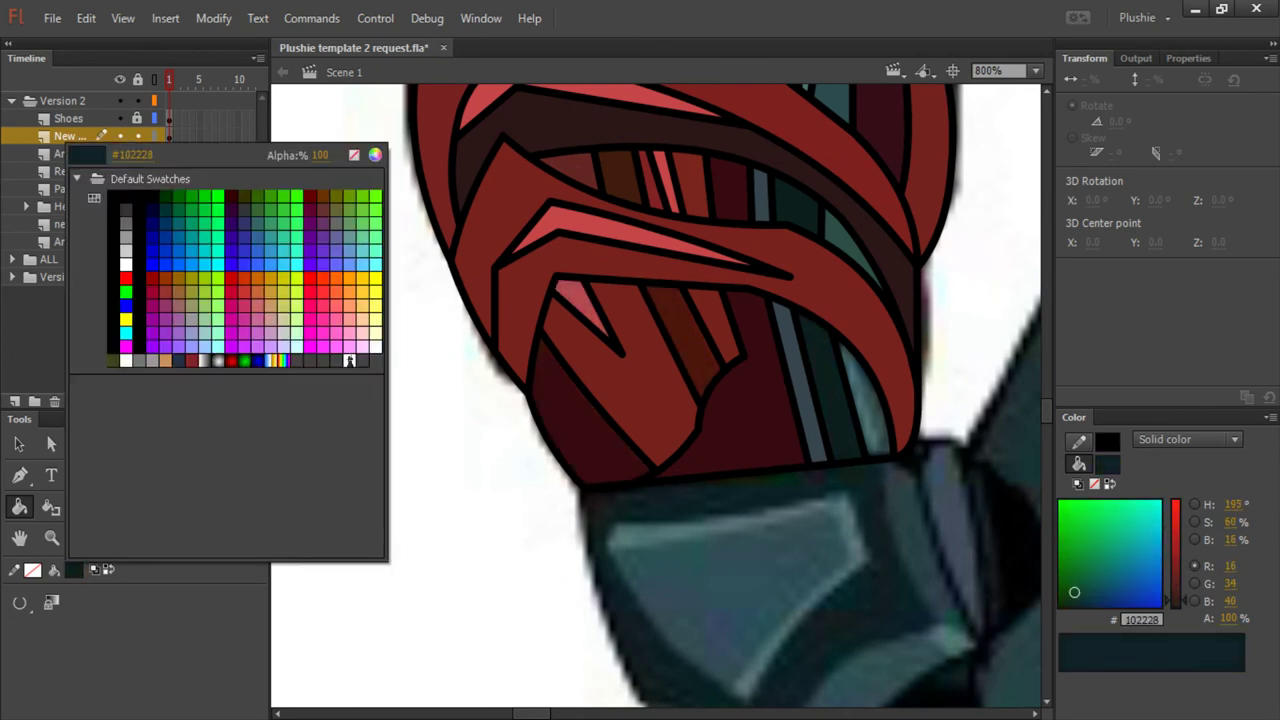
pyautogui.click(760, 560)
# Fill the curved plate behind the skull's jaw with pinkish red and its underside with dark red #480A15
pyautogui.hotkey('ctrl', '-')
pyautogui.hotkey('ctrl', '-')
pyautogui.hotkey('ctrl', '=')
pyautogui.hotkey('ctrl', '=')
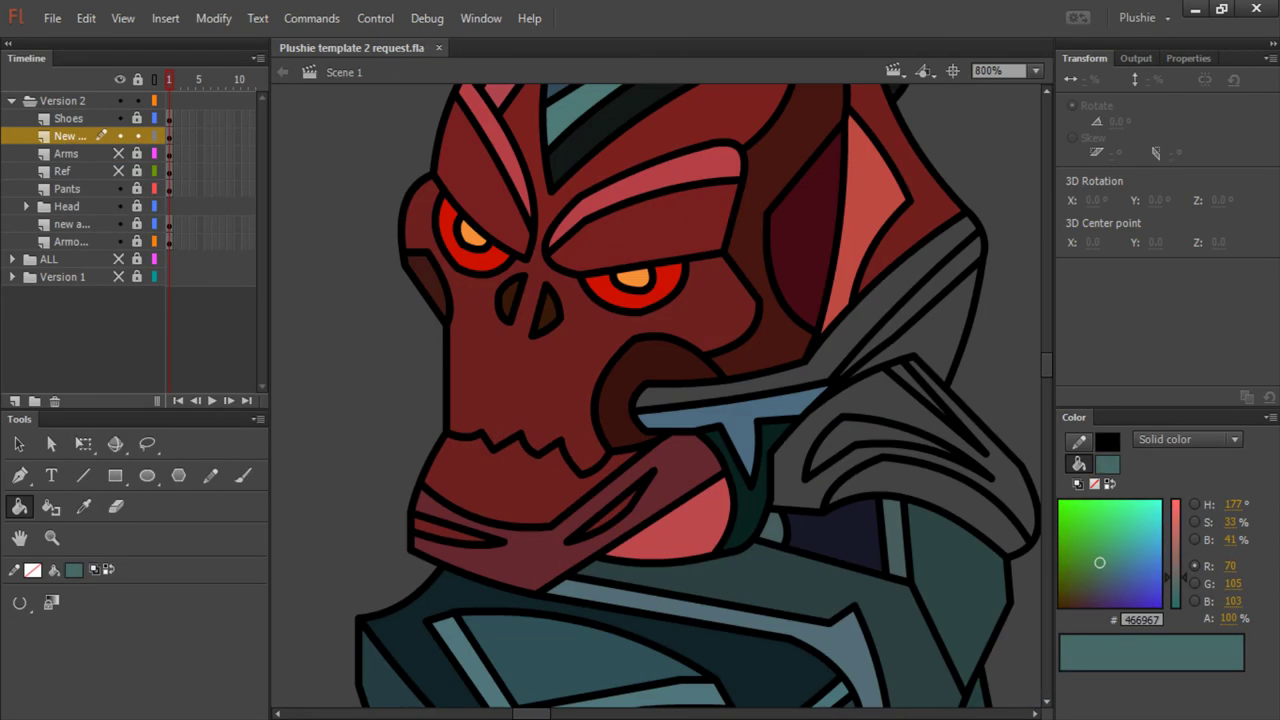
pyautogui.click(73, 569)
pyautogui.click(960, 450)
pyautogui.click(960, 450)
pyautogui.click(73, 569)
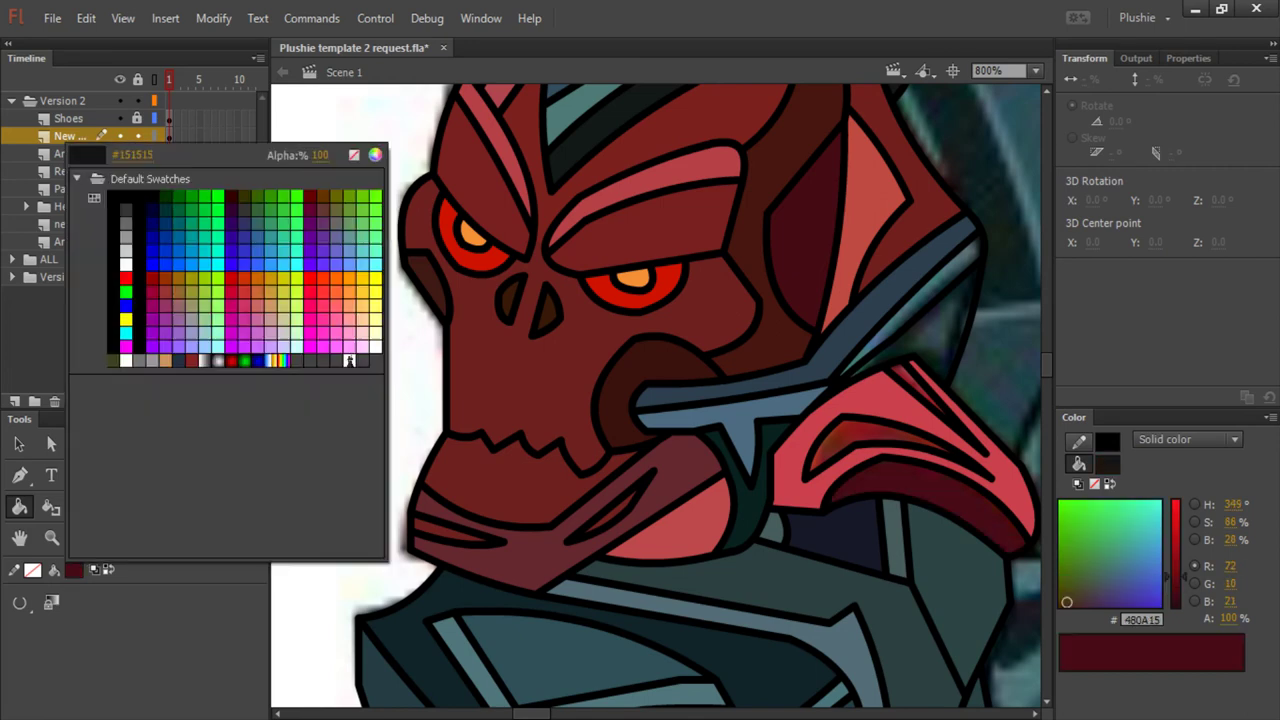
pyautogui.click(870, 440)
pyautogui.click(870, 440)
# Fill the remaining facets of the strap behind the skull with dark teals such as #1B3D44, and save the document
pyautogui.click(920, 330)
pyautogui.click(73, 569)
pyautogui.hotkey('ctrl', '-')
pyautogui.hotkey('ctrl', '-')
pyautogui.hotkey('ctrl', '-')
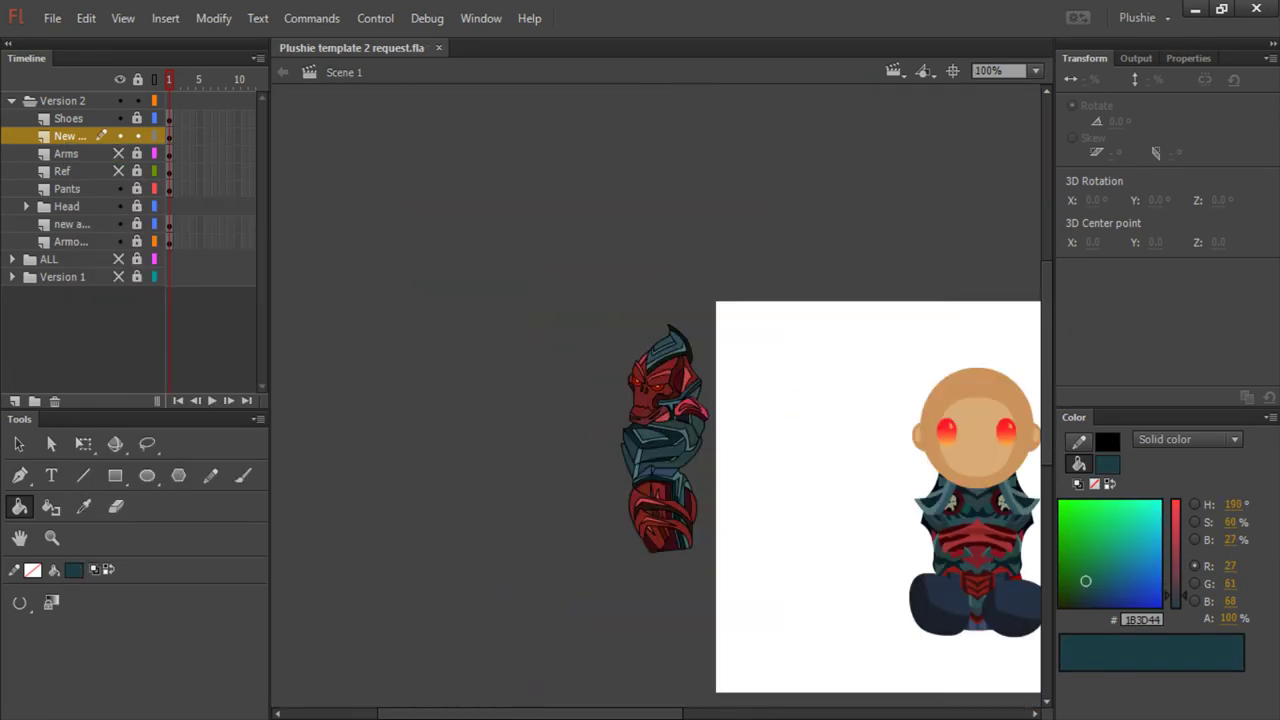
pyautogui.hotkey('ctrl', '=')
pyautogui.hotkey('ctrl', '=')
pyautogui.hotkey('ctrl', '=')
pyautogui.click(73, 569)
pyautogui.click(349, 360)
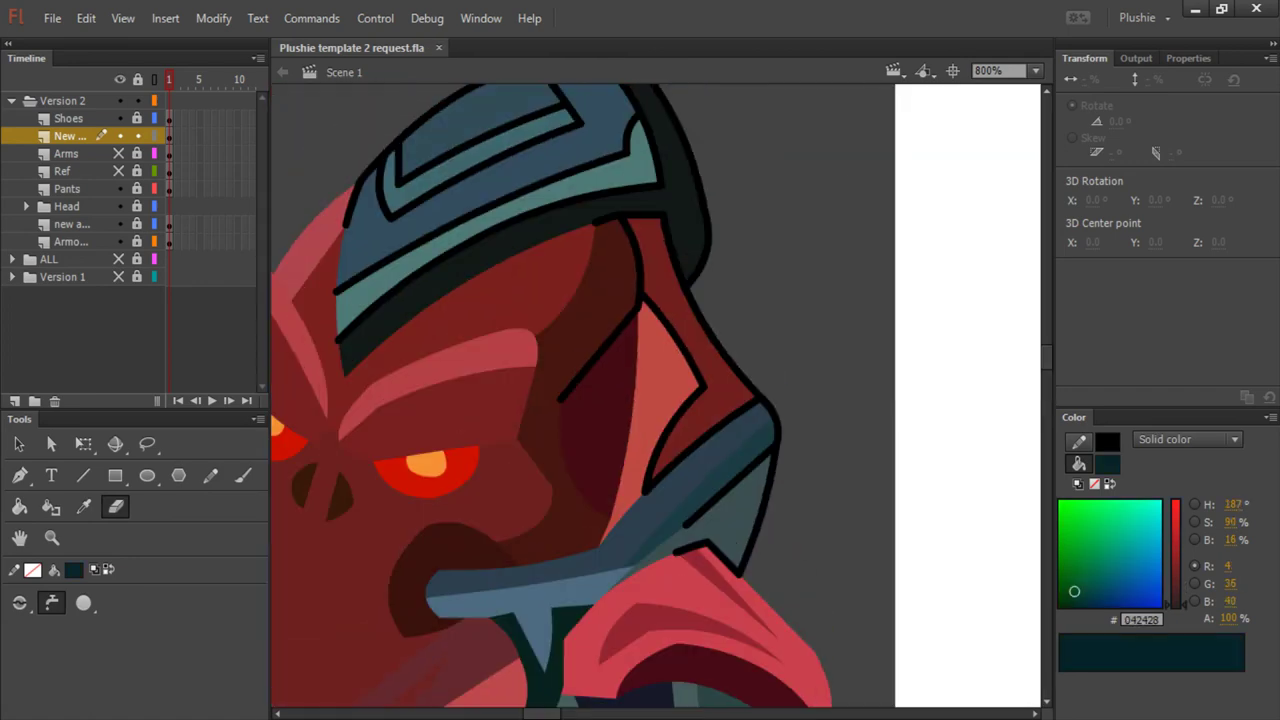
# Delete the black outlines along the back of the skull and around the strap
pyautogui.click(736, 418)
pyautogui.rightClick(736, 418)
pyautogui.rightClick(704, 420)
pyautogui.press('Escape')
pyautogui.click(703, 545)
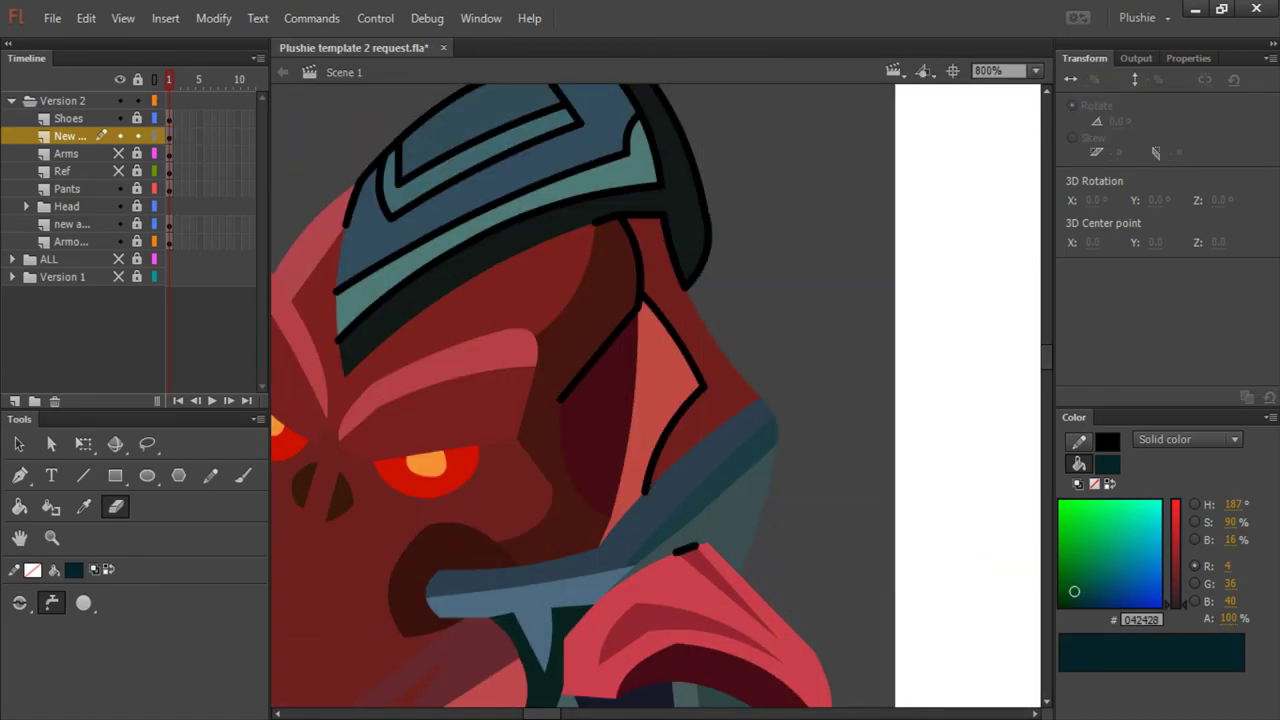
# Delete the remaining black outlines from the ear and helmet, and save the document
pyautogui.rightClick(617, 217)
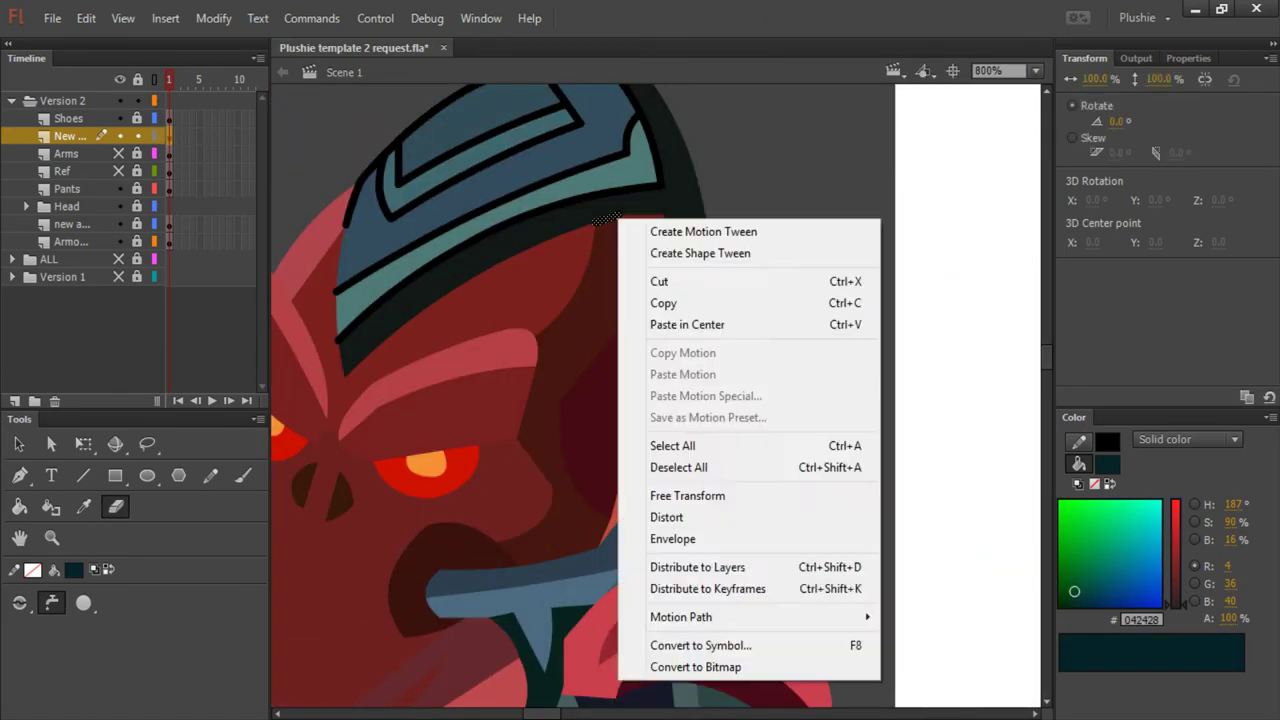
pyautogui.click(660, 280)
pyautogui.rightClick(434, 192)
pyautogui.rightClick(351, 191)
pyautogui.press('Escape')
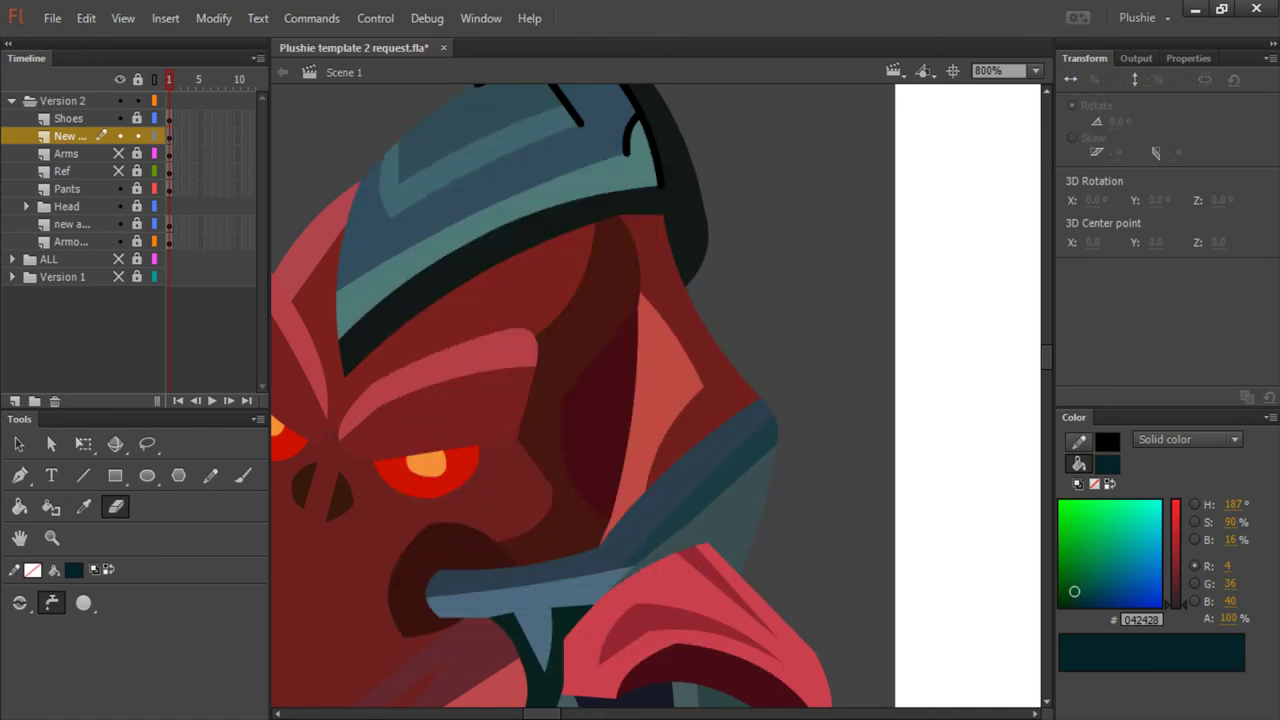
pyautogui.scroll(3, 580, 400)
pyautogui.hotkey('ctrl', '=')
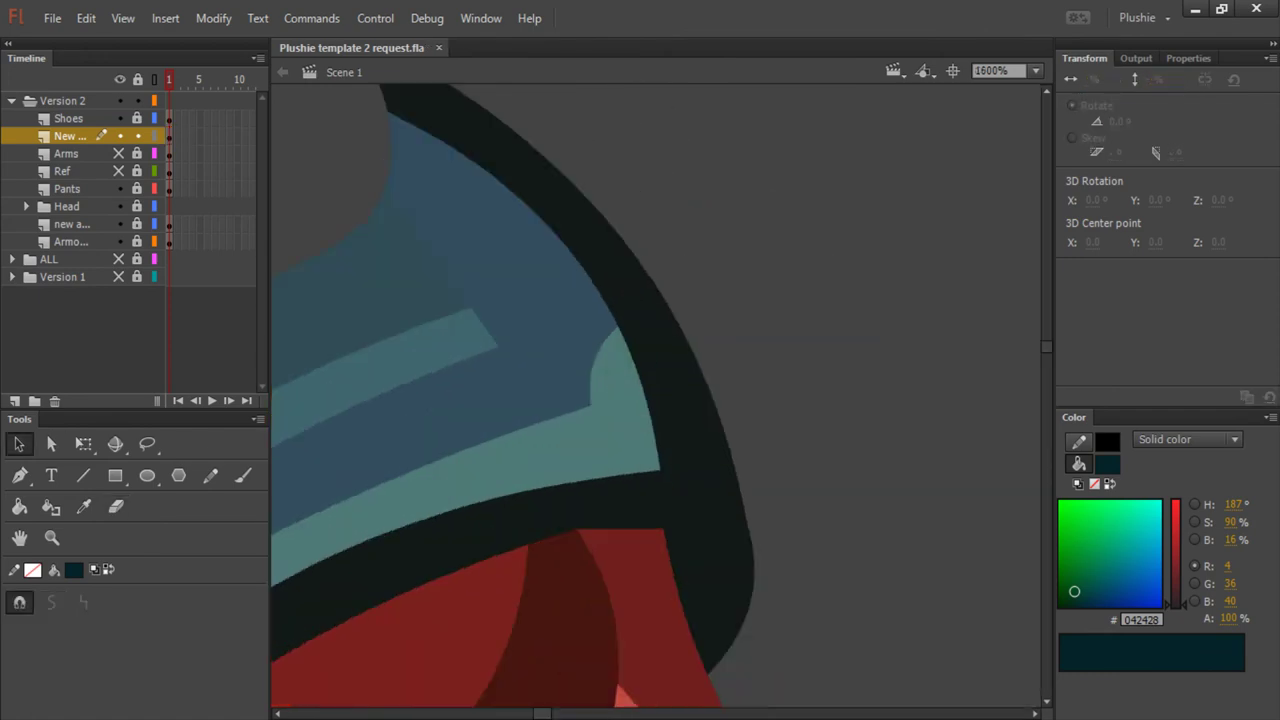
# Select the whole finished arm and group it
pyautogui.hotkey('ctrl', '2')
pyautogui.press('v')
pyautogui.hotkey('ctrl', 'a')
pyautogui.hotkey('alt', 'm')
pyautogui.press('Escape')
# Copy the arm onto a new layer and flip the copy horizontally
pyautogui.hotkey('ctrl', 'c')
pyautogui.hotkey('ctrl', 'v')
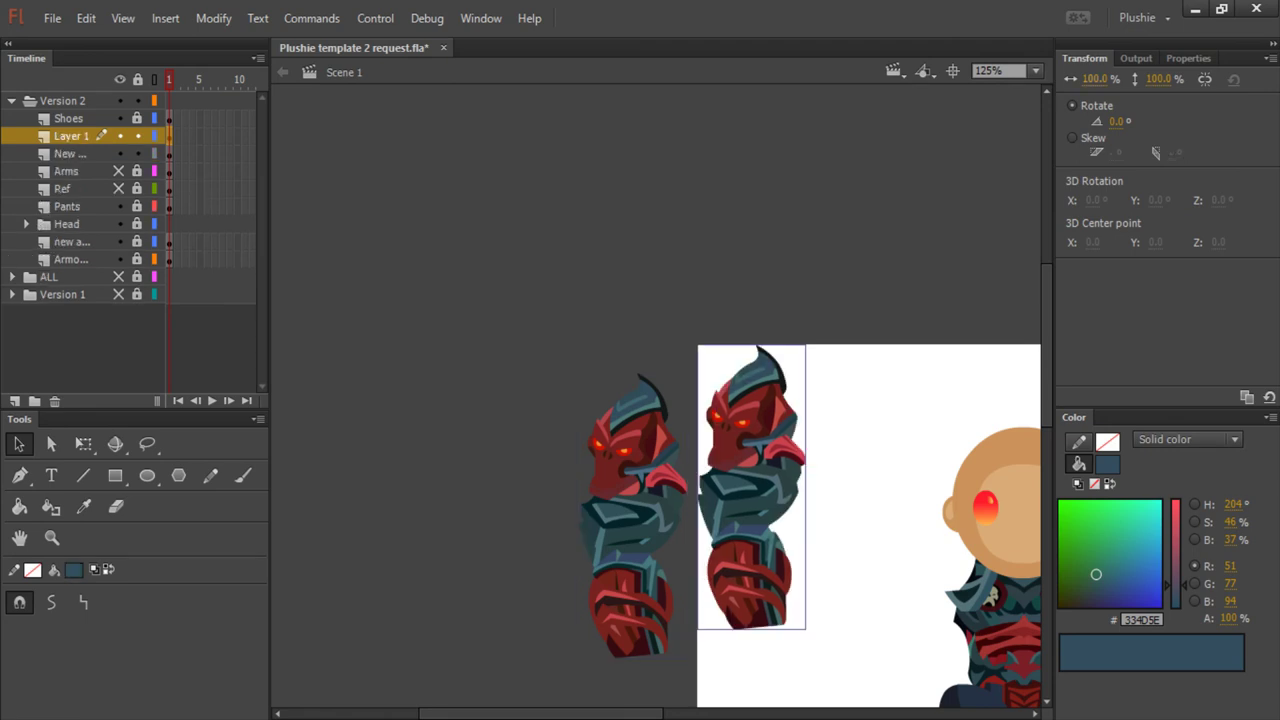
pyautogui.press('Delete')
pyautogui.hscroll(3, 660, 400)
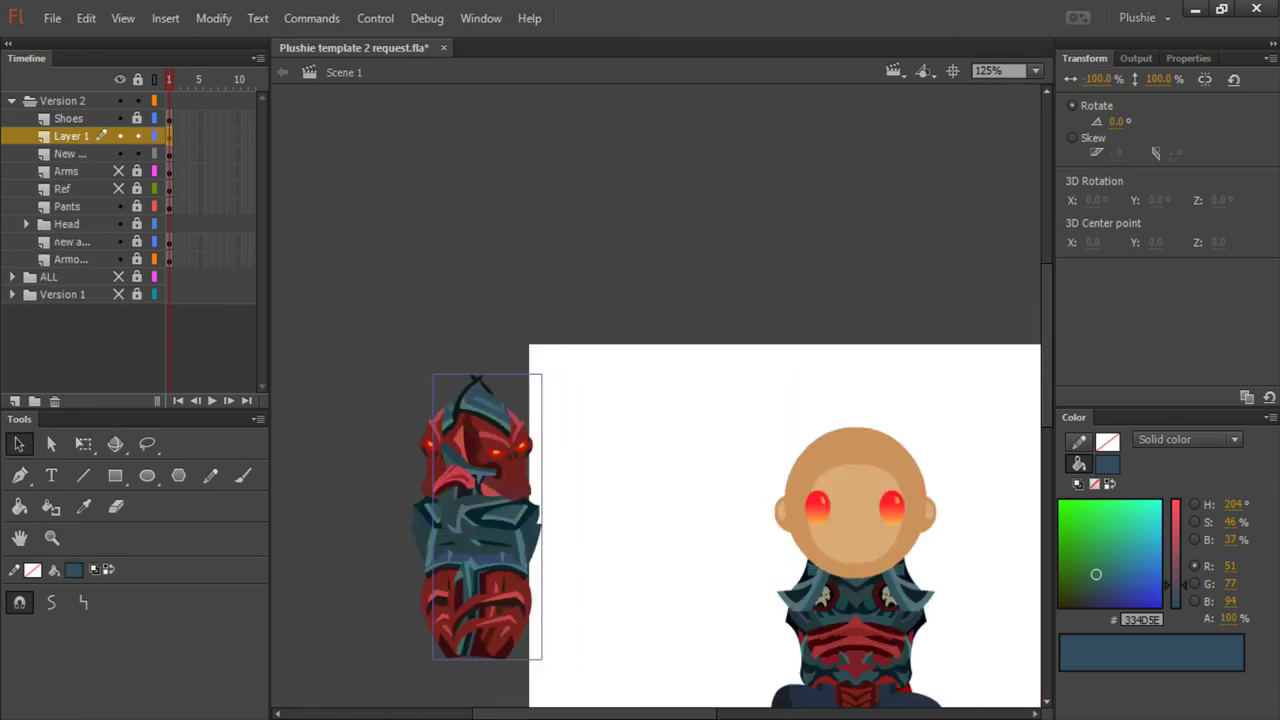
# Show the Arms layer and move it to the bottom of the Version 2 folder, with the new armour layer hidden
pyautogui.scroll(-1, 660, 400)
pyautogui.moveTo(80, 171); pyautogui.dragTo(100, 259)
pyautogui.click(118, 224)
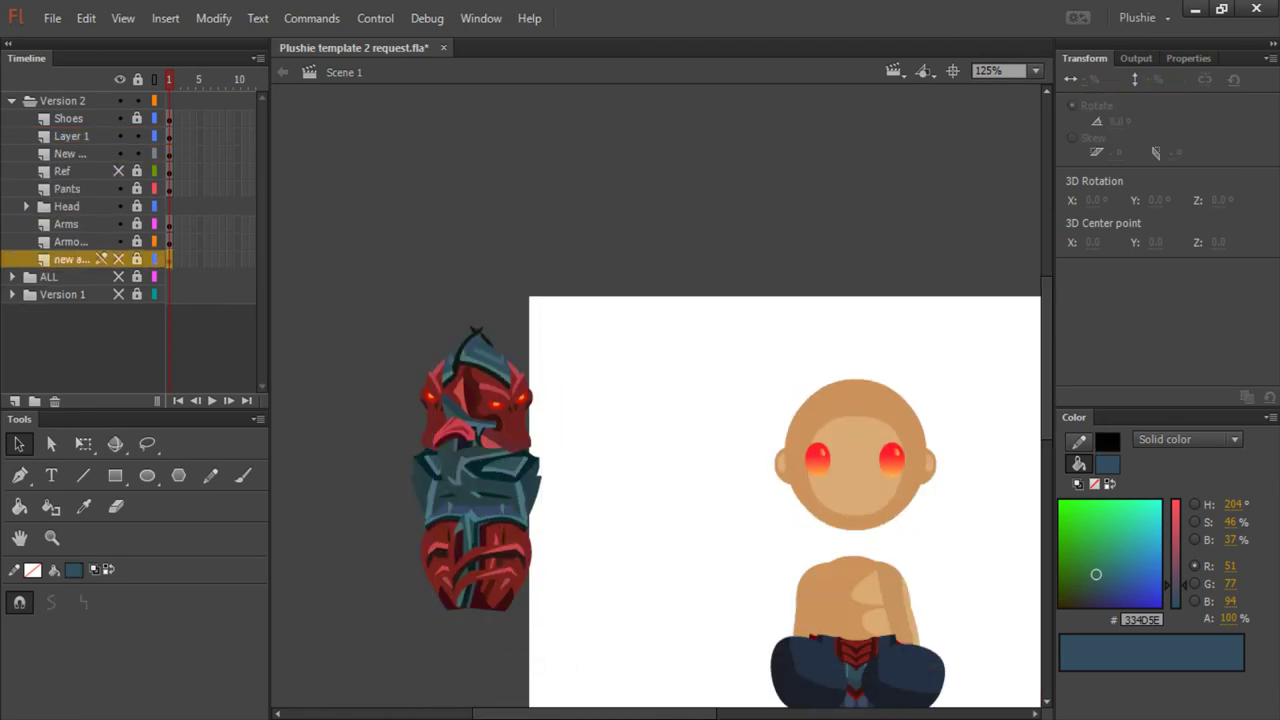
pyautogui.hotkey('ctrl', 'z')
pyautogui.hotkey('ctrl', 'z')
pyautogui.hotkey('ctrl', 'z')
pyautogui.hotkey('ctrl', 'z')
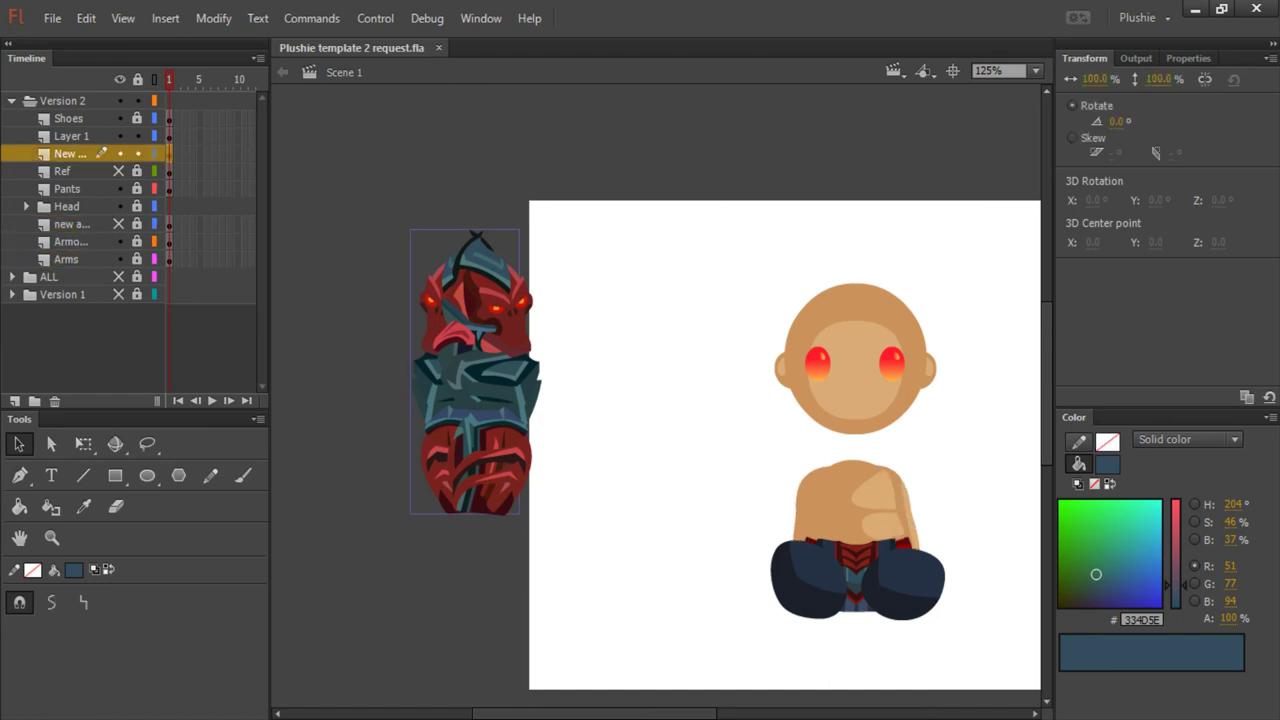
# Scale both armoured arms down to 55.6% and fit the original one over the doll's arm, with its layer below the Head folder
pyautogui.hotkey('ctrl', 'z')
pyautogui.hotkey('ctrl', 'z')
pyautogui.hotkey('ctrl', 'z')
pyautogui.hotkey('ctrl', 'z')
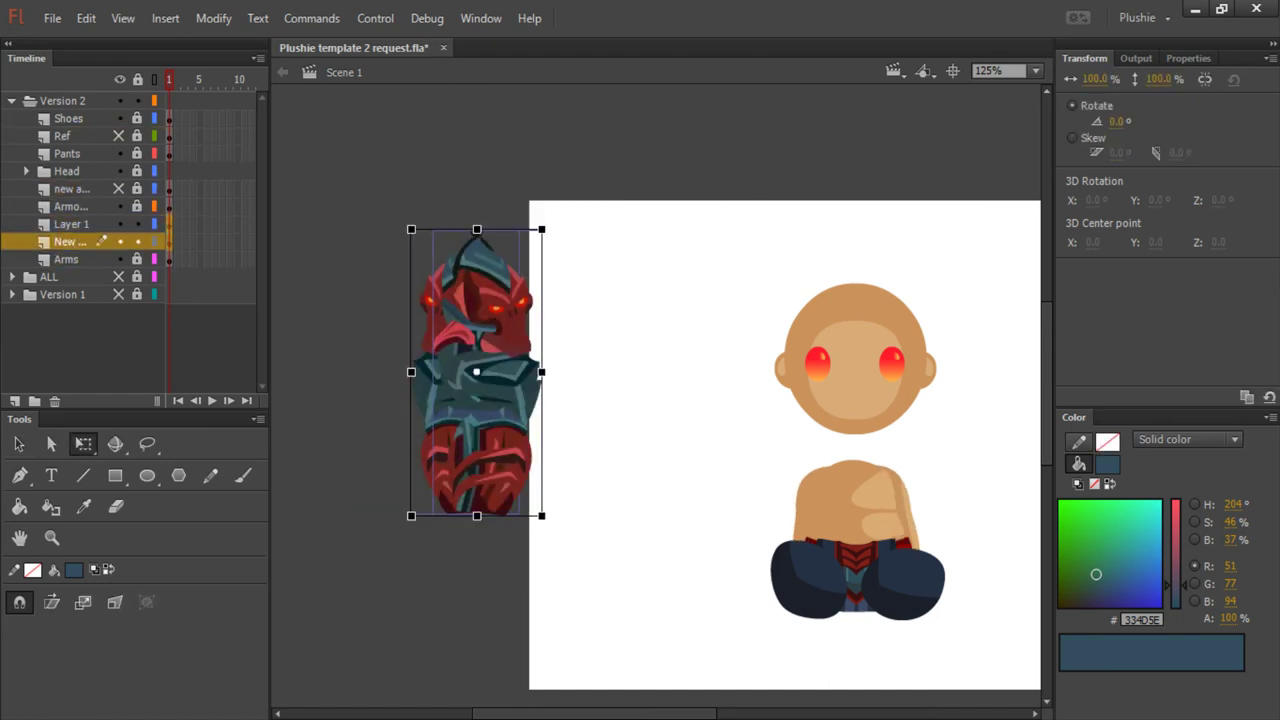
pyautogui.hotkey('ctrl', 'z')
pyautogui.hotkey('ctrl', 'z')
pyautogui.hotkey('ctrl', 'z')
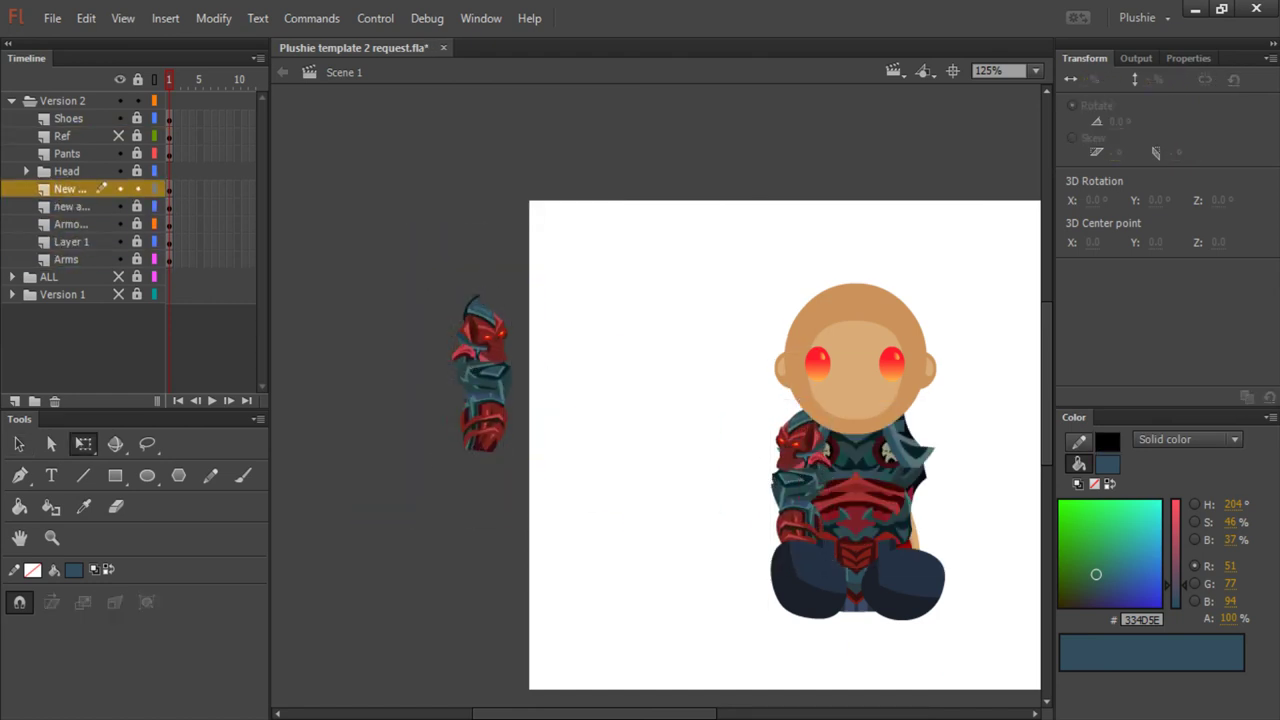
# Move Layer 1 above the armour layers and fit the mirrored arm over the doll's other arm
pyautogui.hotkey('ctrl', 'z')
pyautogui.hotkey('ctrl', 'z')
pyautogui.hotkey('ctrl', 'z')
pyautogui.hotkey('ctrl', 'z')
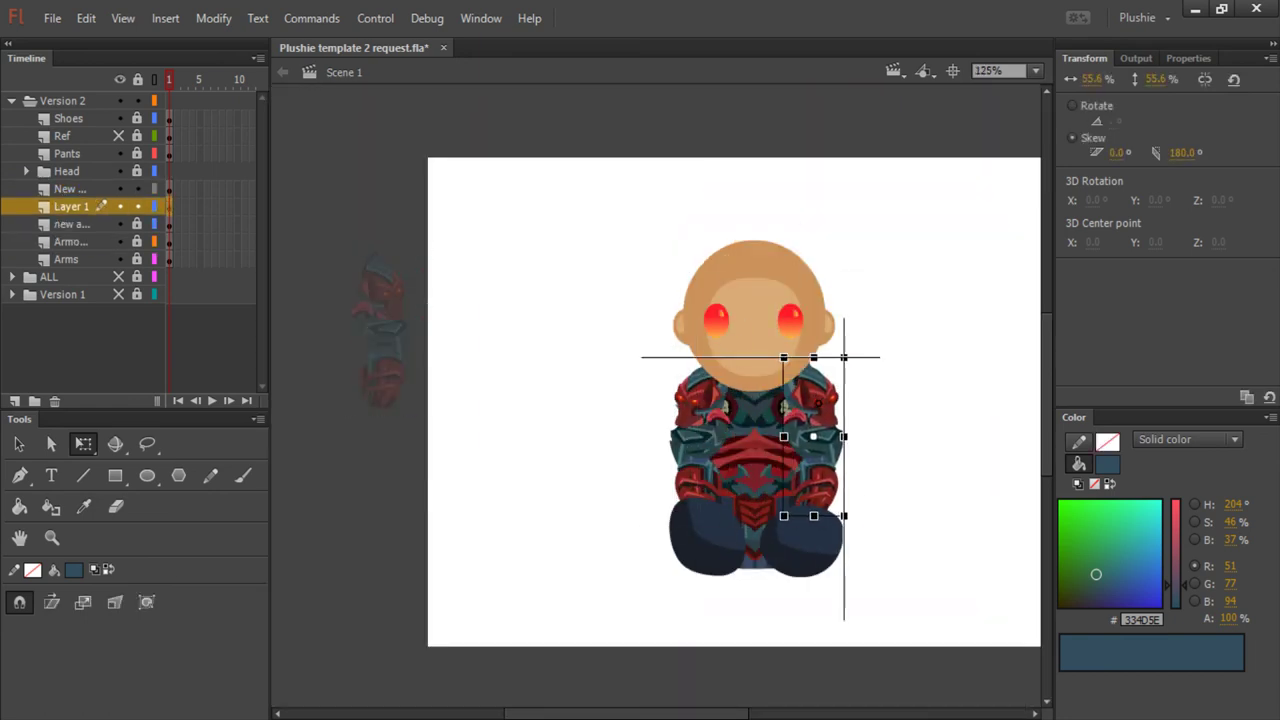
# Fine-tune the fit of both armoured arms against the torso and save the document
pyautogui.hotkey('ctrl', 'z')
pyautogui.hotkey('ctrl', 'z')
pyautogui.hotkey('ctrl', 'z')
pyautogui.hotkey('ctrl', 'z')
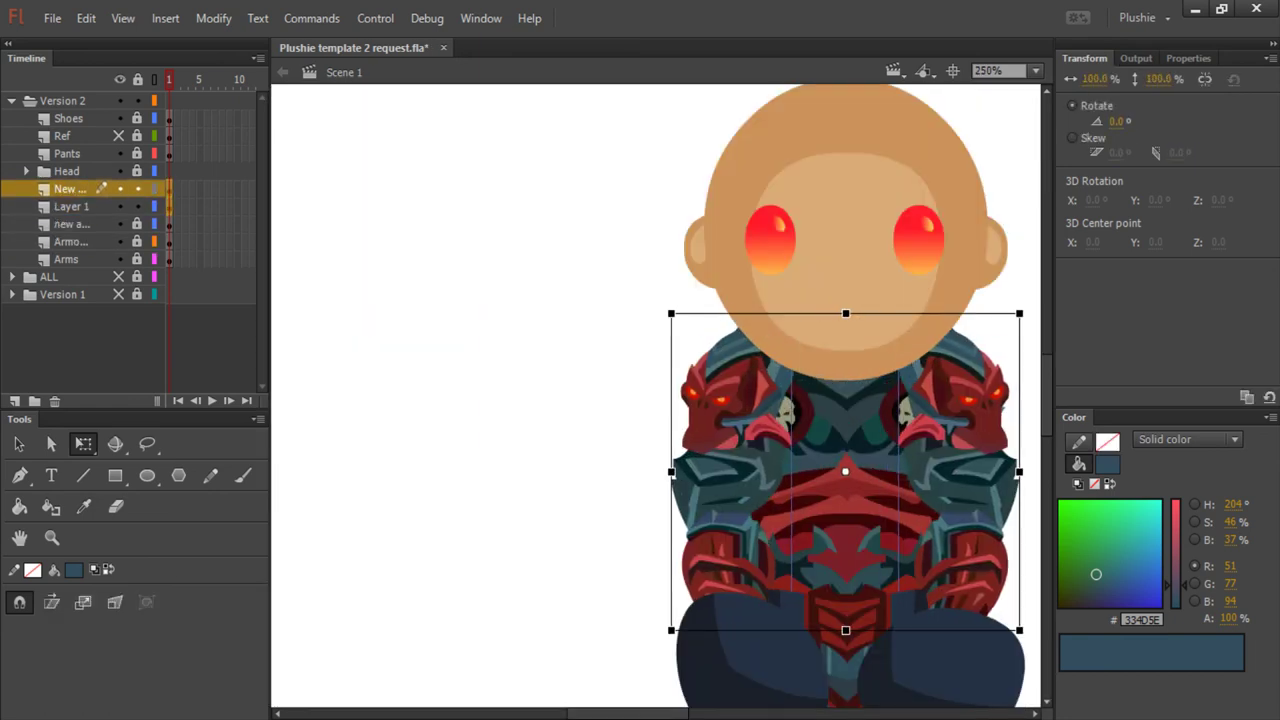
pyautogui.hotkey('ctrl', 'z')
pyautogui.hotkey('ctrl', 'z')
pyautogui.hotkey('ctrl', 'z')
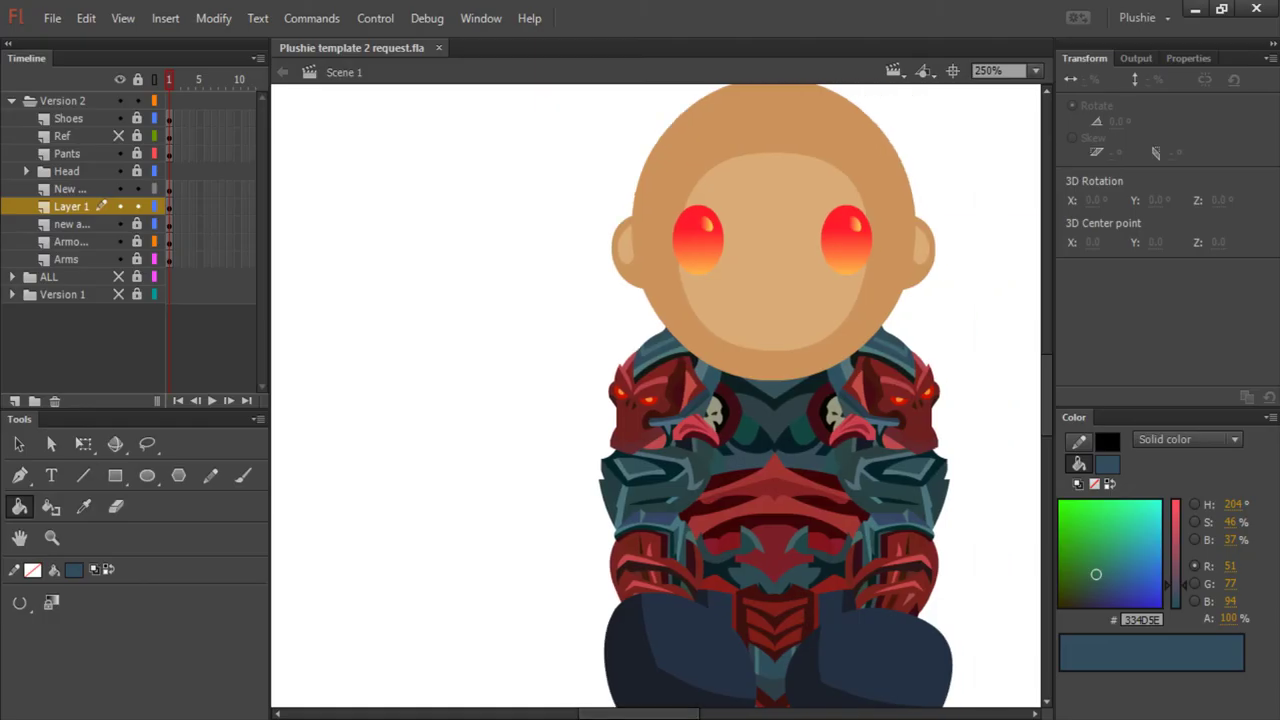
# Unlock the Head folder and fill the doll's head with black #000000 and its face area with dark grey
pyautogui.hotkey('ctrl', 'z')
pyautogui.hotkey('ctrl', 'z')
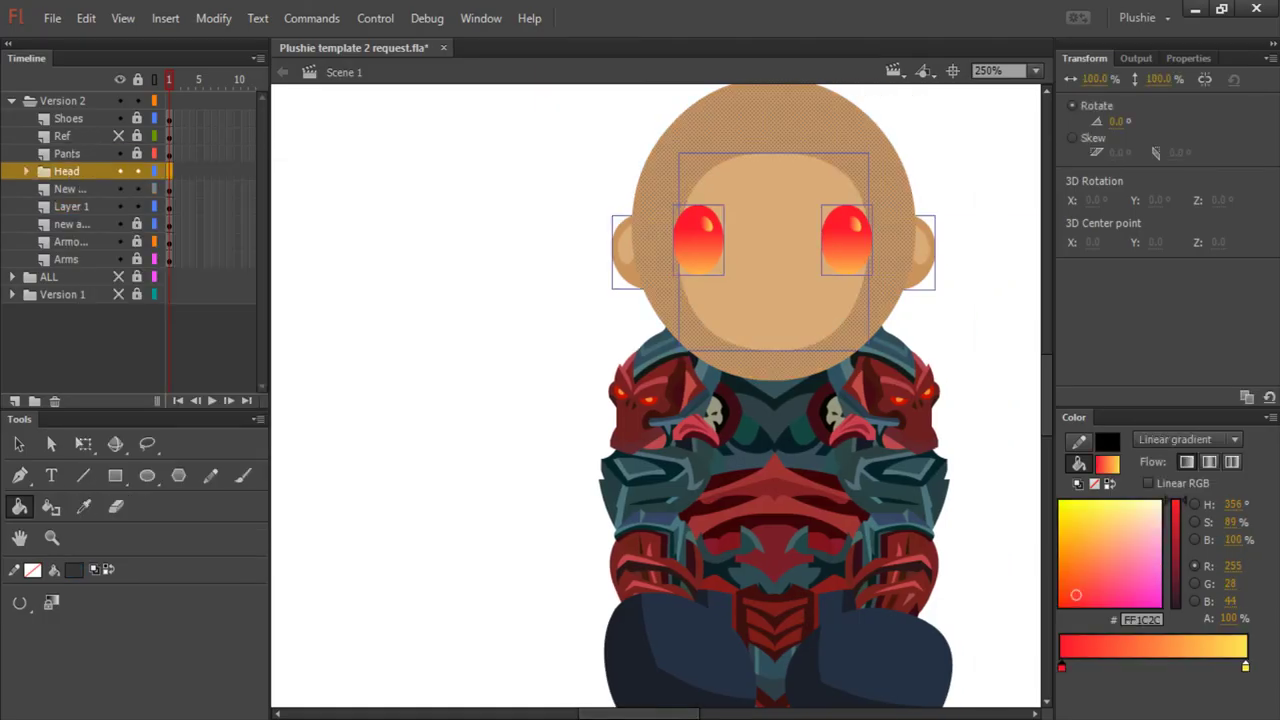
pyautogui.rightClick(298, 330)
pyautogui.click(775, 110)
pyautogui.click(74, 569)
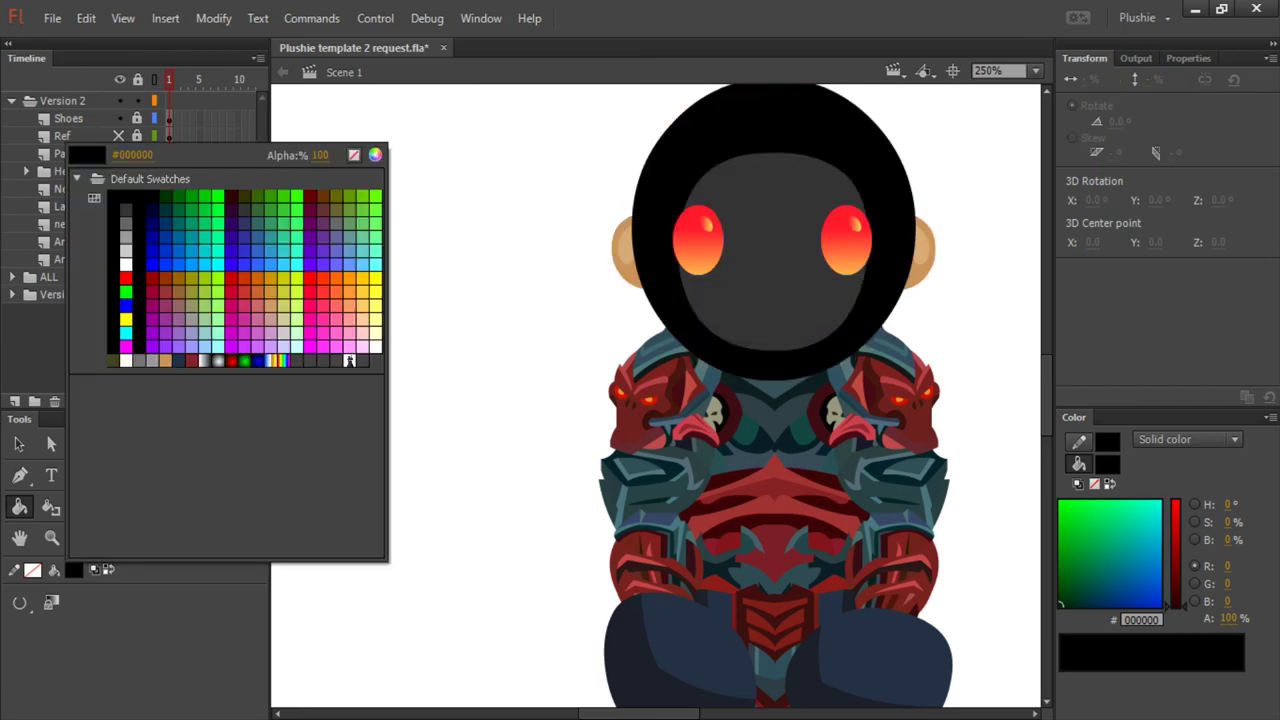
# Try a near-black #0E0000 fill on the doll's face area
pyautogui.click(370, 235)
pyautogui.click(826, 246)
pyautogui.click(1107, 463)
pyautogui.click(833, 88)
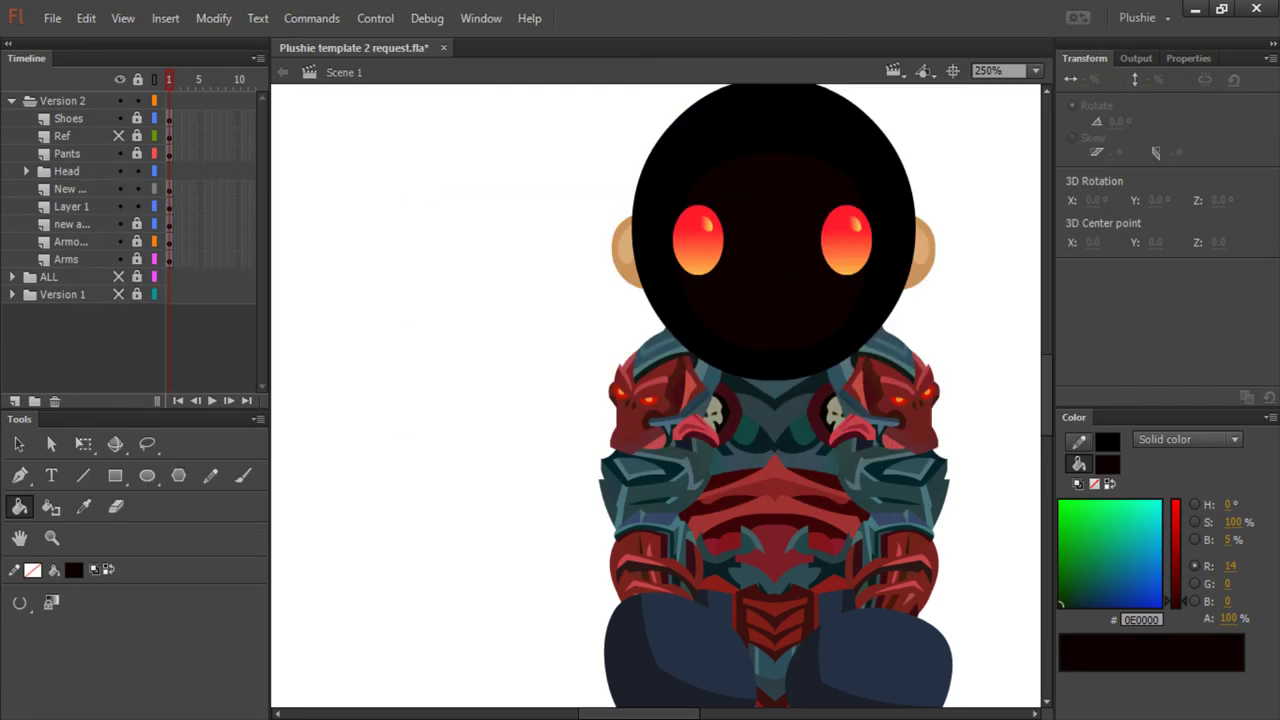
# Try a near-black #040404 fill on the doll's face area
pyautogui.click(1107, 463)
pyautogui.click(833, 102)
pyautogui.click(1107, 463)
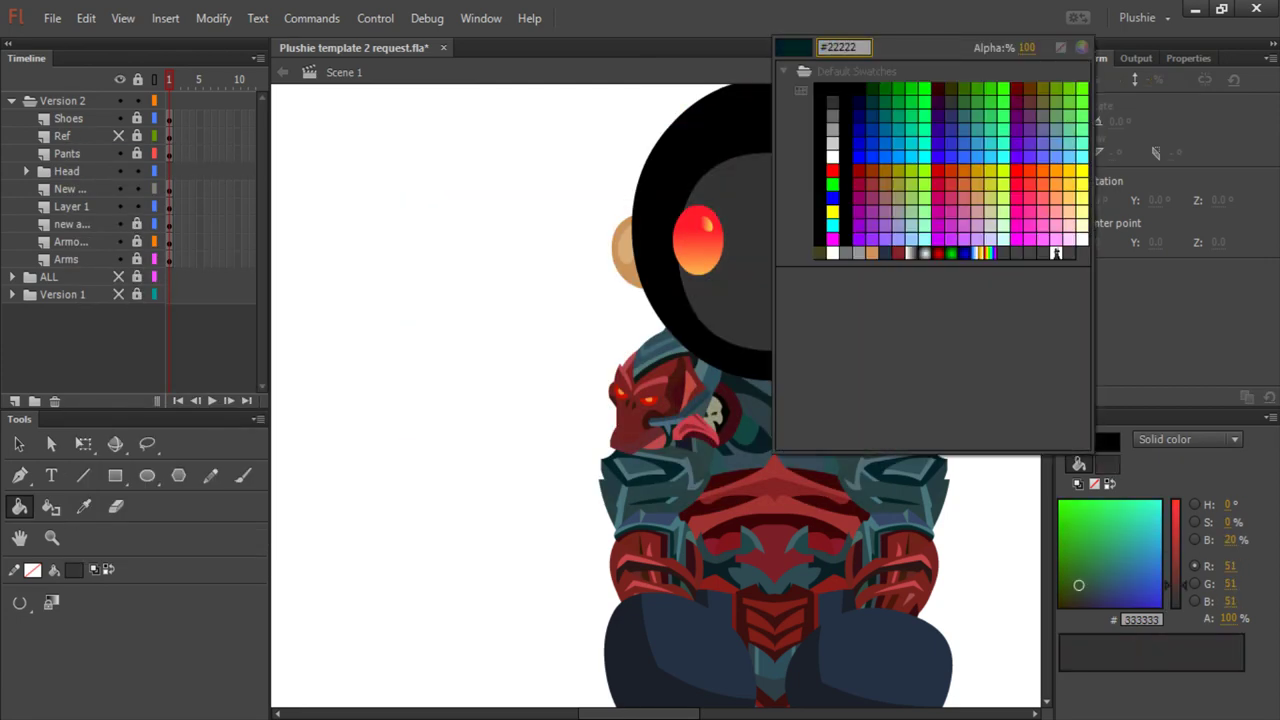
pyautogui.click(1056, 253)
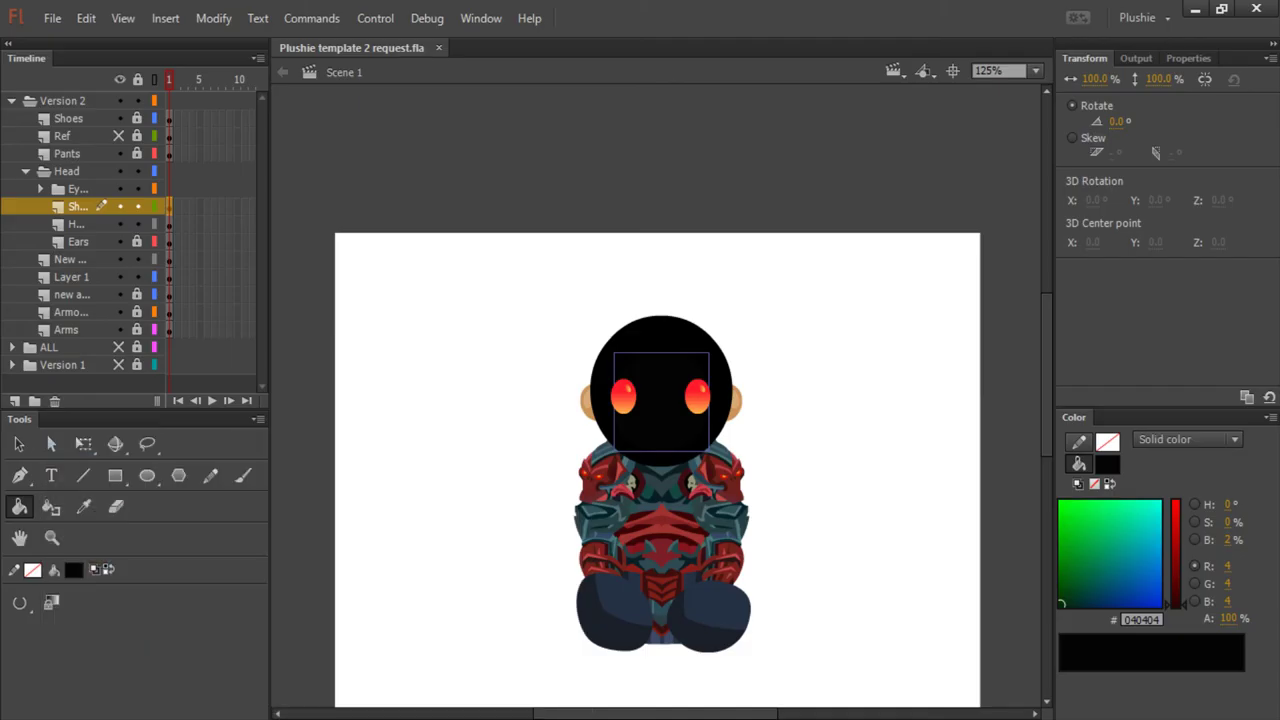
# Select both of the doll's eyes and recolour their linear gradient to run from bright red #FF0B00 to orange
pyautogui.hotkey('ctrl', '=')
pyautogui.click(77, 188)
pyautogui.press('v')
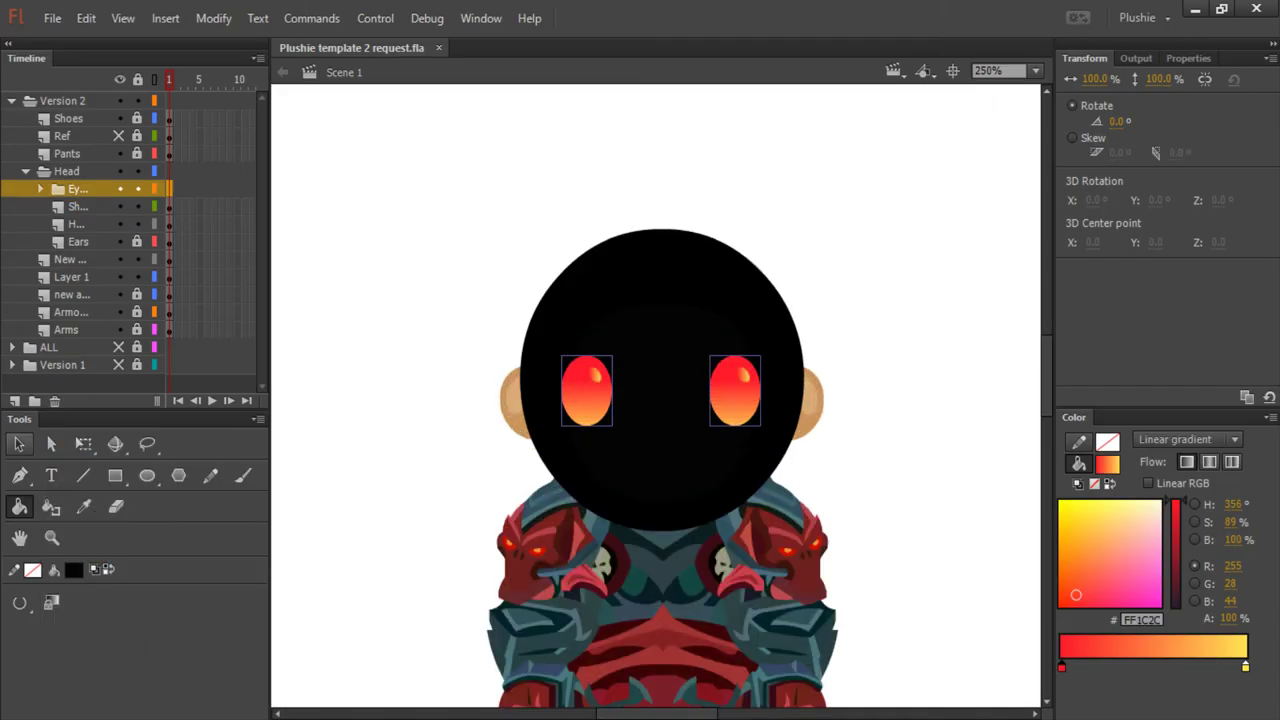
pyautogui.moveTo(1067, 598)
pyautogui.mouseDown()
pyautogui.moveTo(1105, 565)
pyautogui.moveTo(1079, 602)
pyautogui.mouseUp()
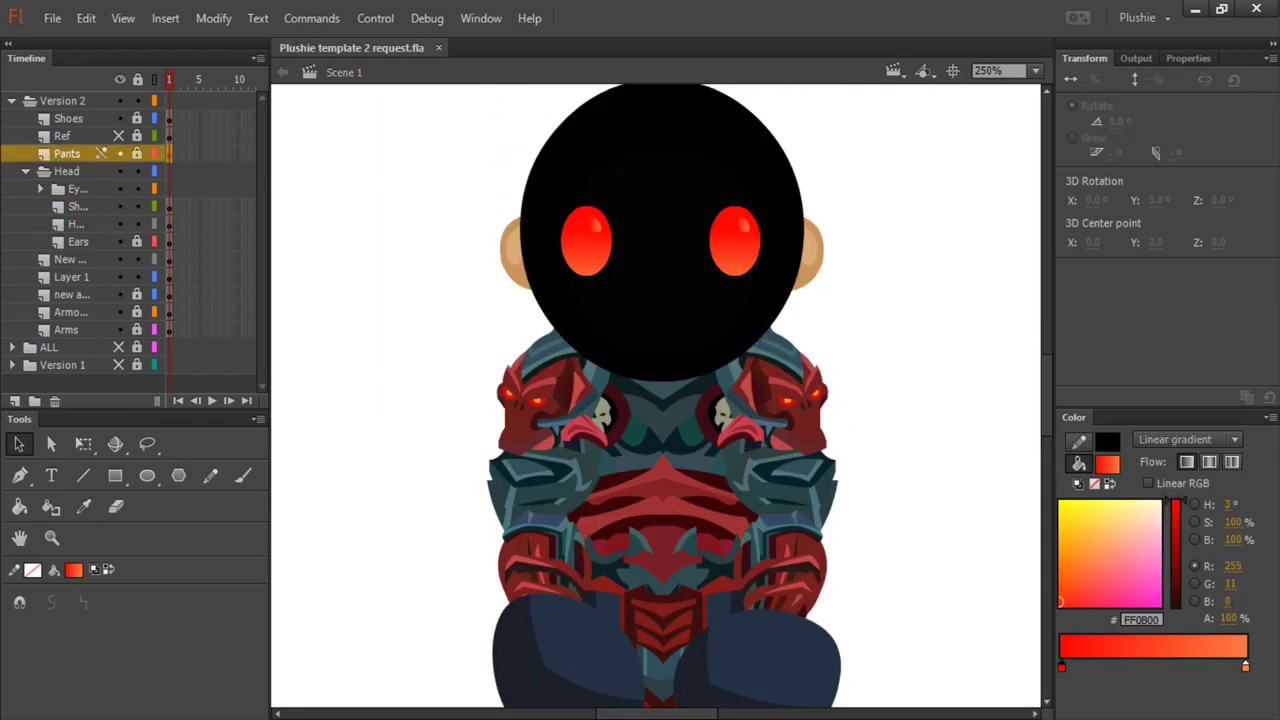
# Unlock the Ears layer and fill the doll's ears with black #000000
pyautogui.click(512, 252)
pyautogui.click(73, 569)
pyautogui.click(117, 200)
pyautogui.hotkey('ctrl', '=')
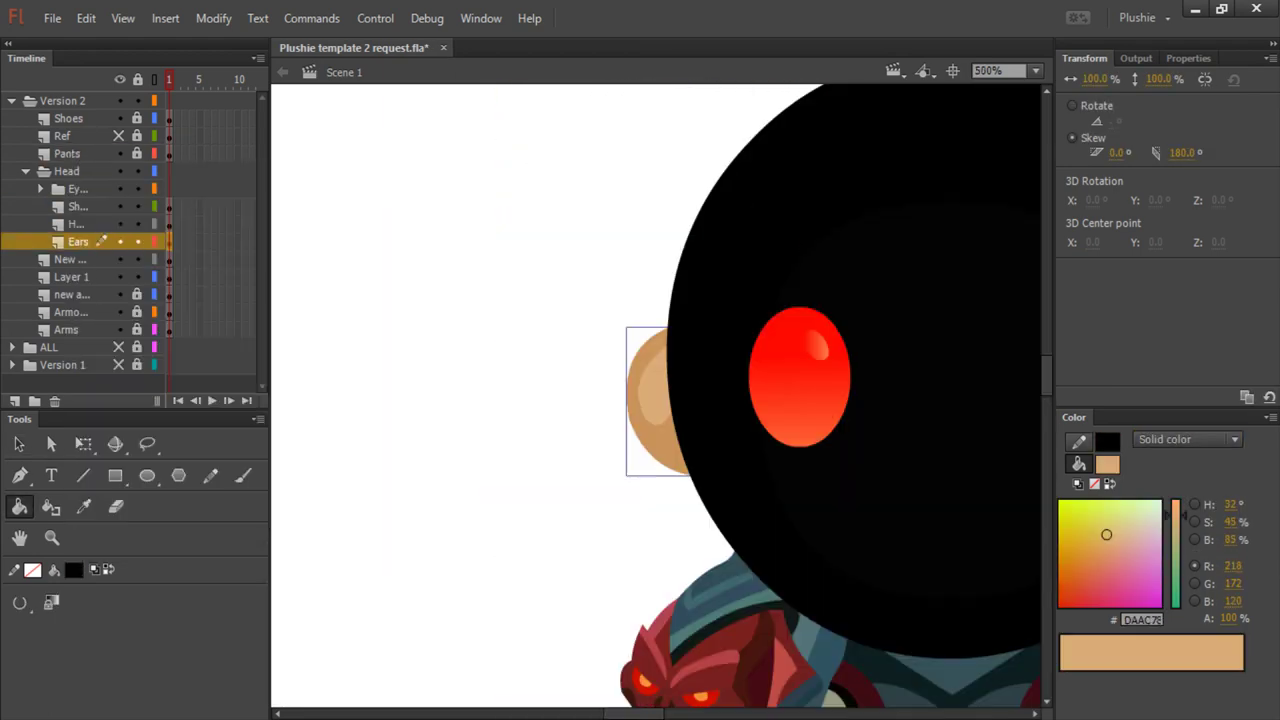
pyautogui.hscroll(5, 656, 400)
pyautogui.press('v')
# Set the doll's face area fill to very dark red #0C0000 and darken the inner ears to match the head
pyautogui.click(73, 569)
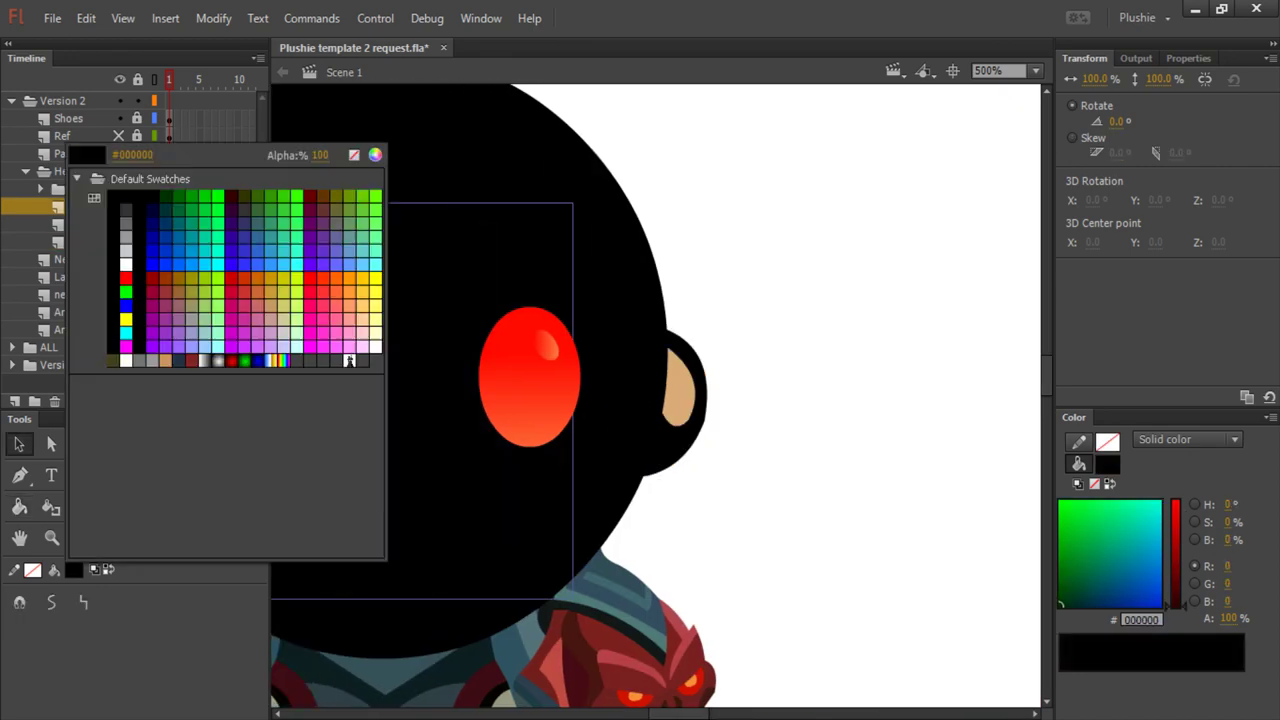
pyautogui.click(376, 155)
pyautogui.press('Escape')
pyautogui.press('k')
pyautogui.click(73, 569)
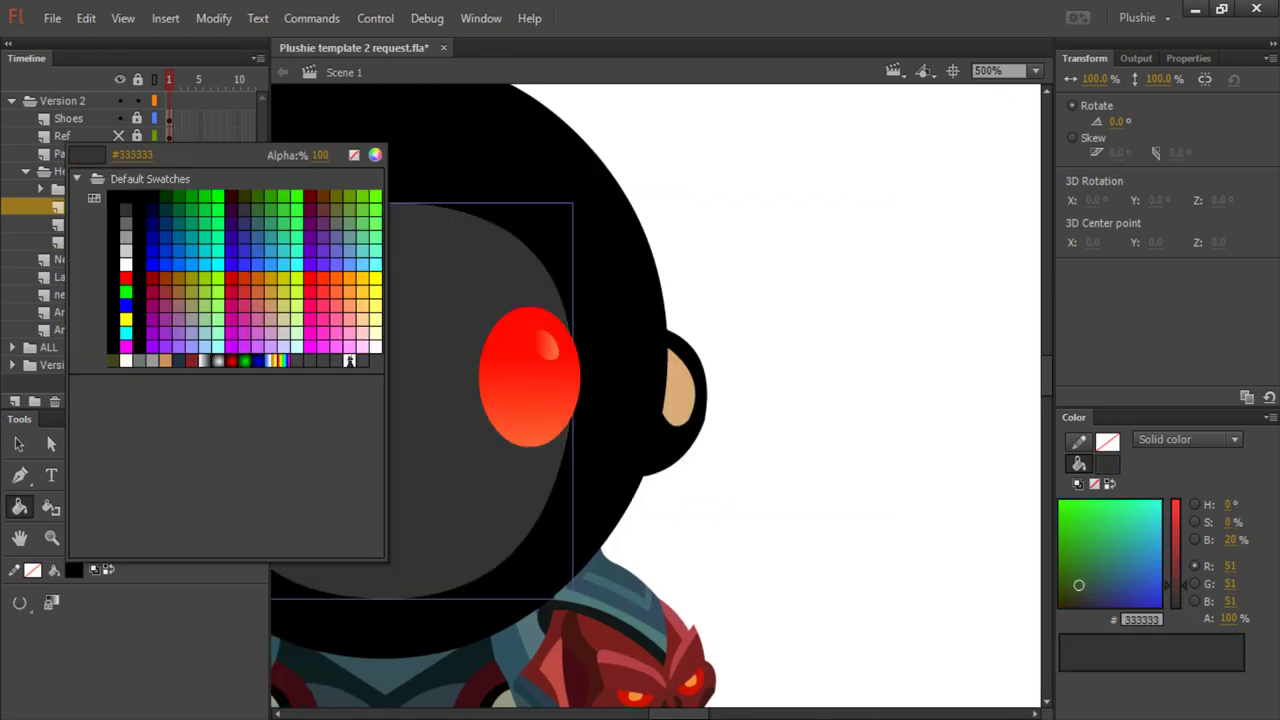
pyautogui.click(376, 155)
pyautogui.press('Return')
pyautogui.hotkey('ctrl', '-')
pyautogui.press('v')
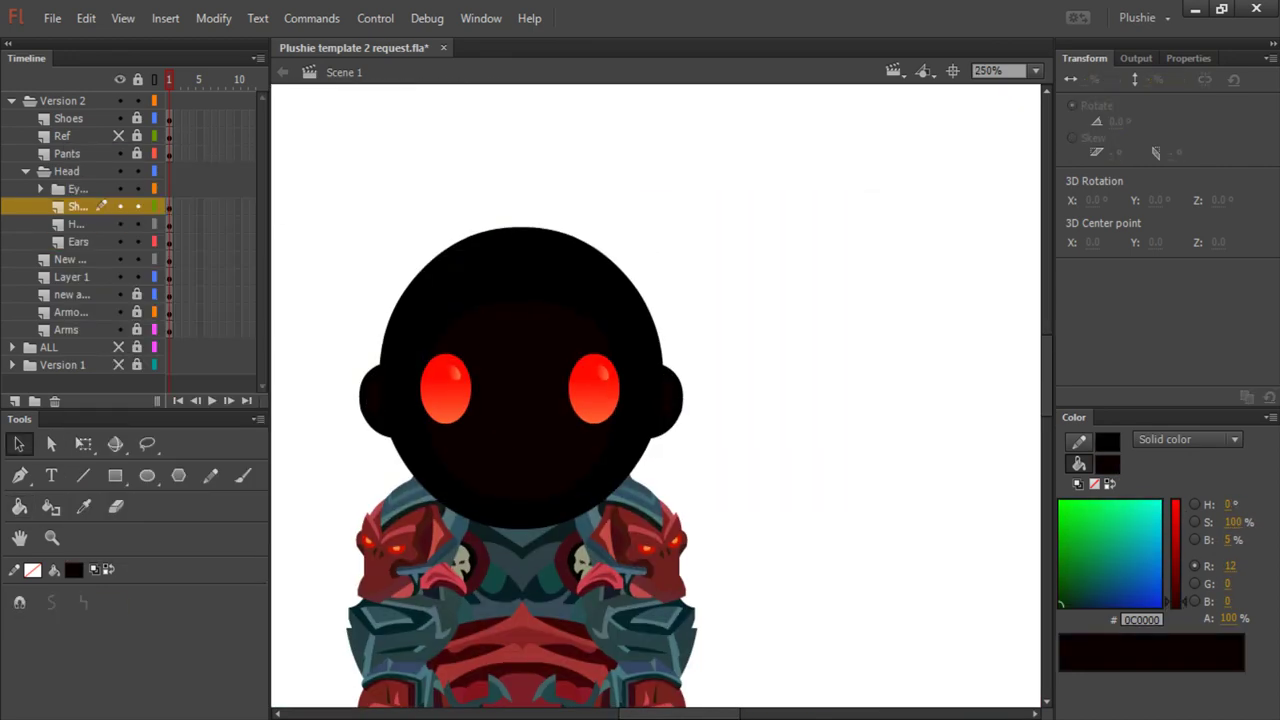
pyautogui.hotkey('alt', 'Tab')
pyautogui.hotkey('alt', 'Tab')
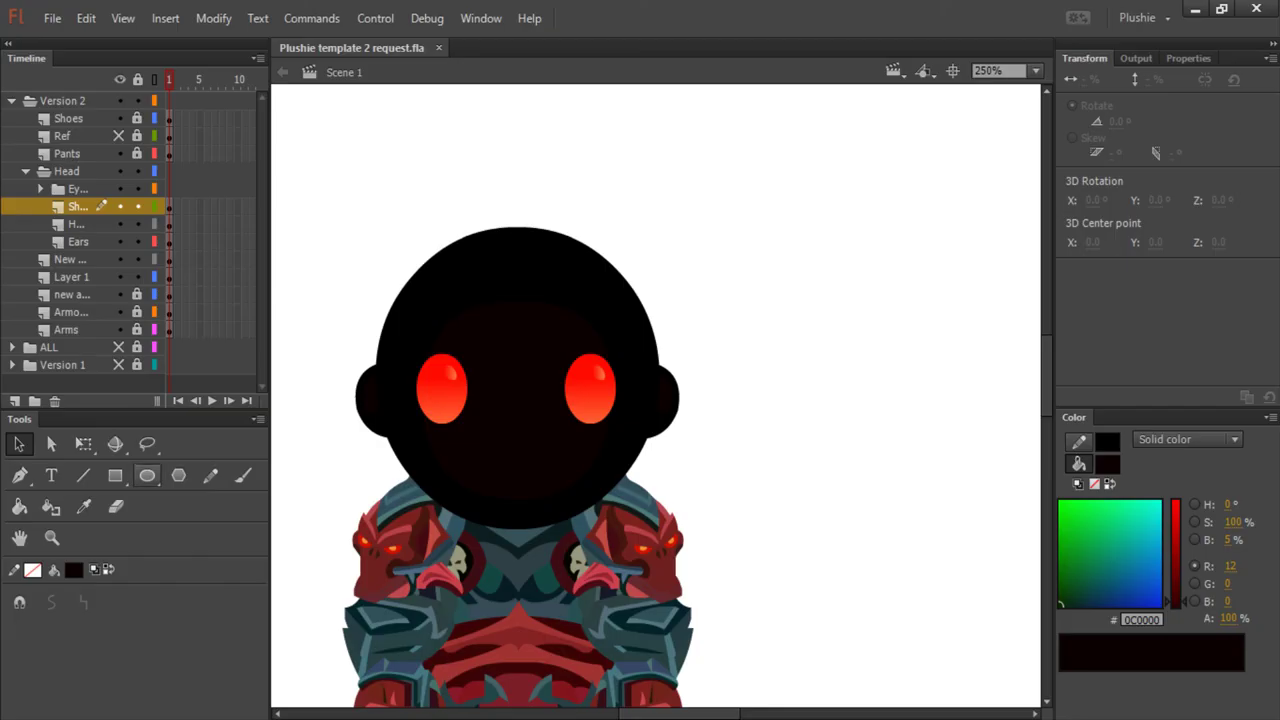
pyautogui.hotkey('ctrl', '-')
pyautogui.click(71, 206)
pyautogui.hotkey('ctrl', '=')
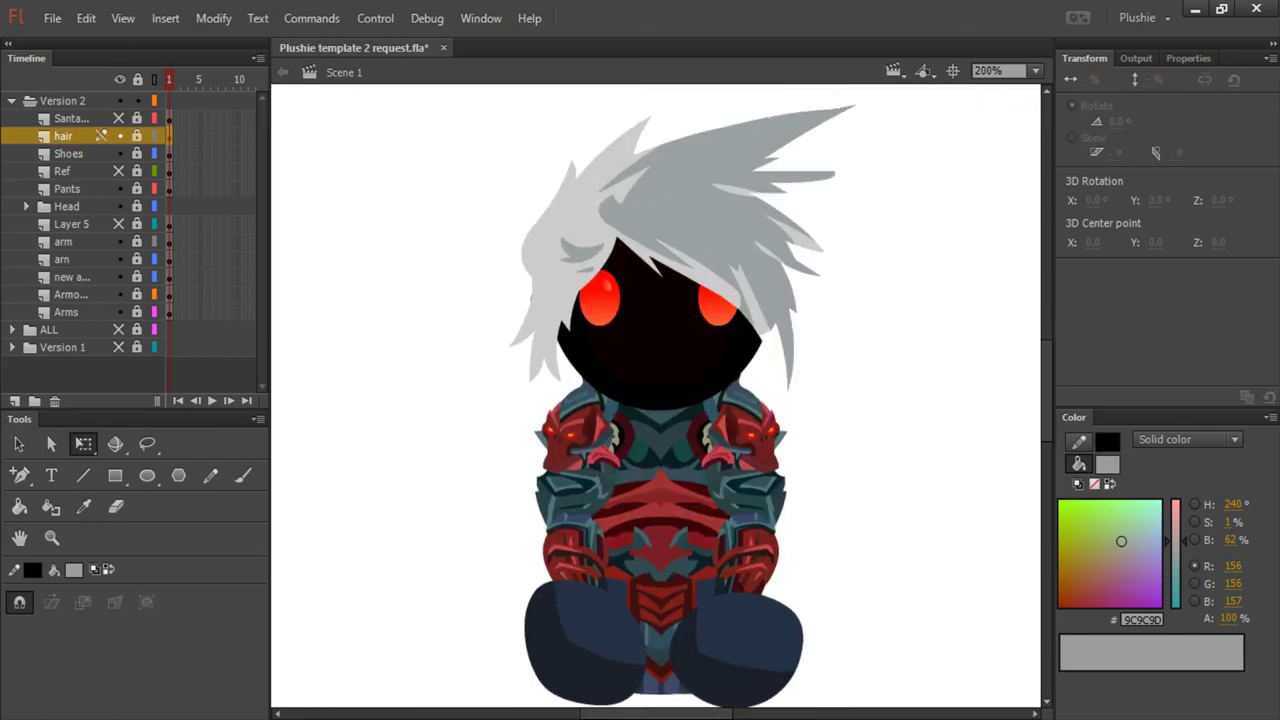
pyautogui.click(680, 251)
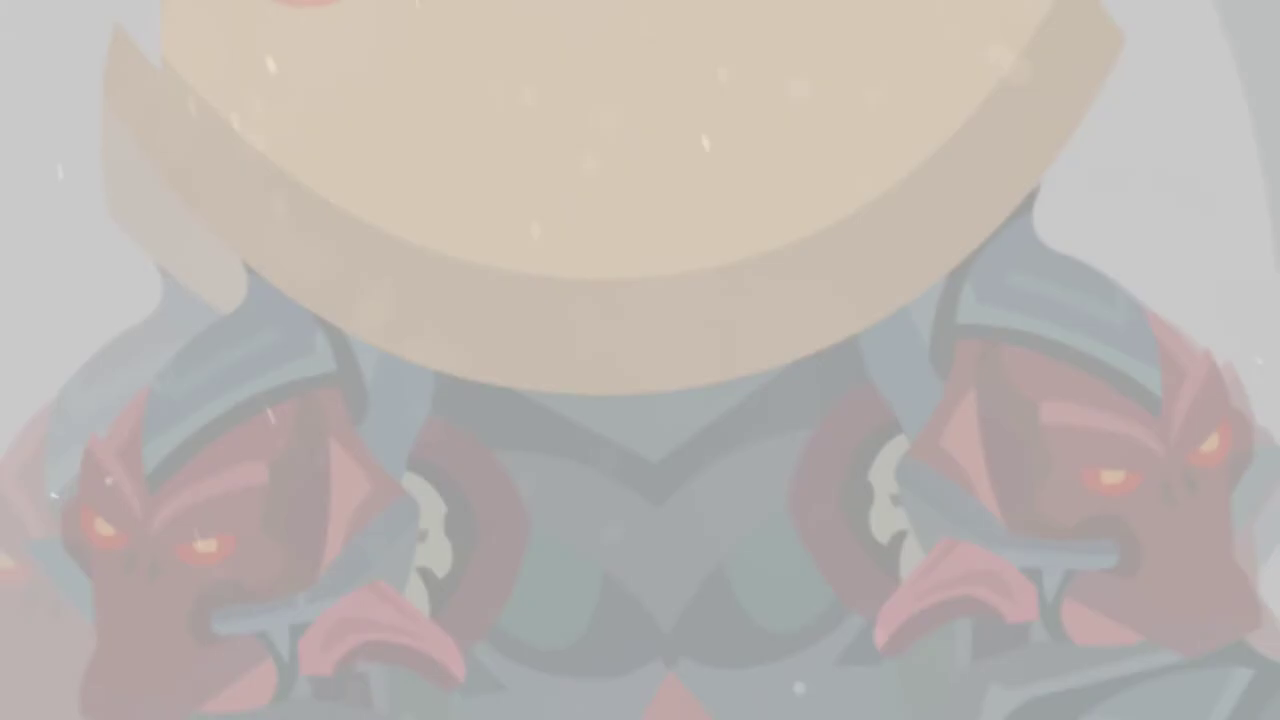